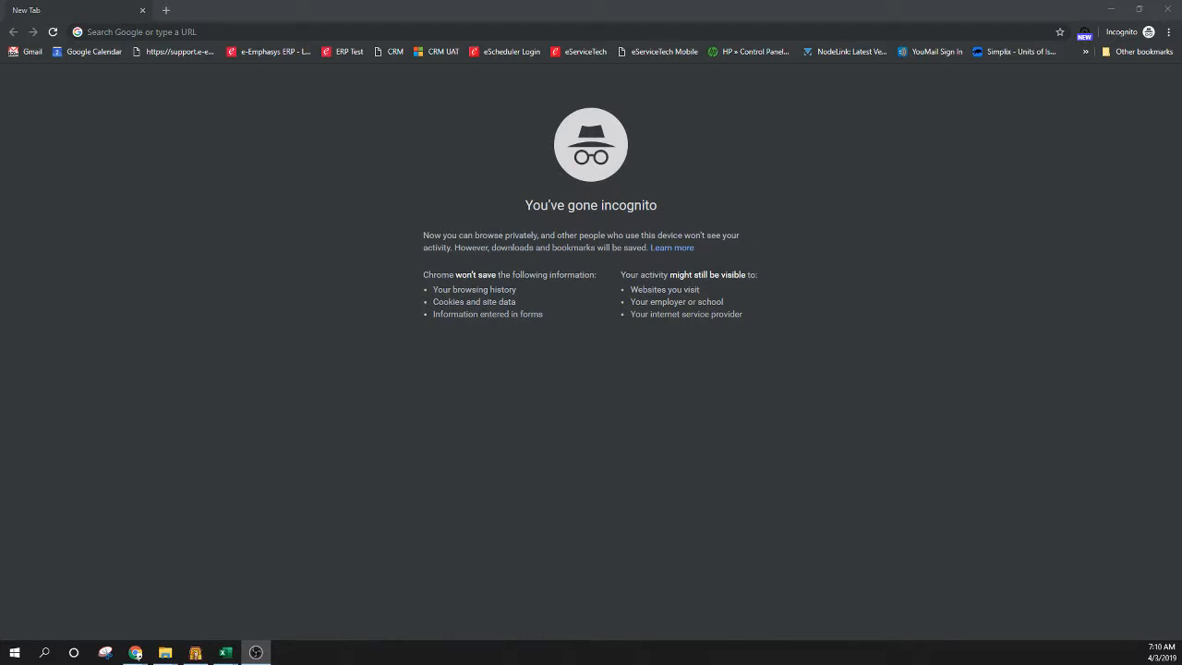
Step: Open the Power BI website at powerbi.microsoft.com/en-us/
click(268, 32)
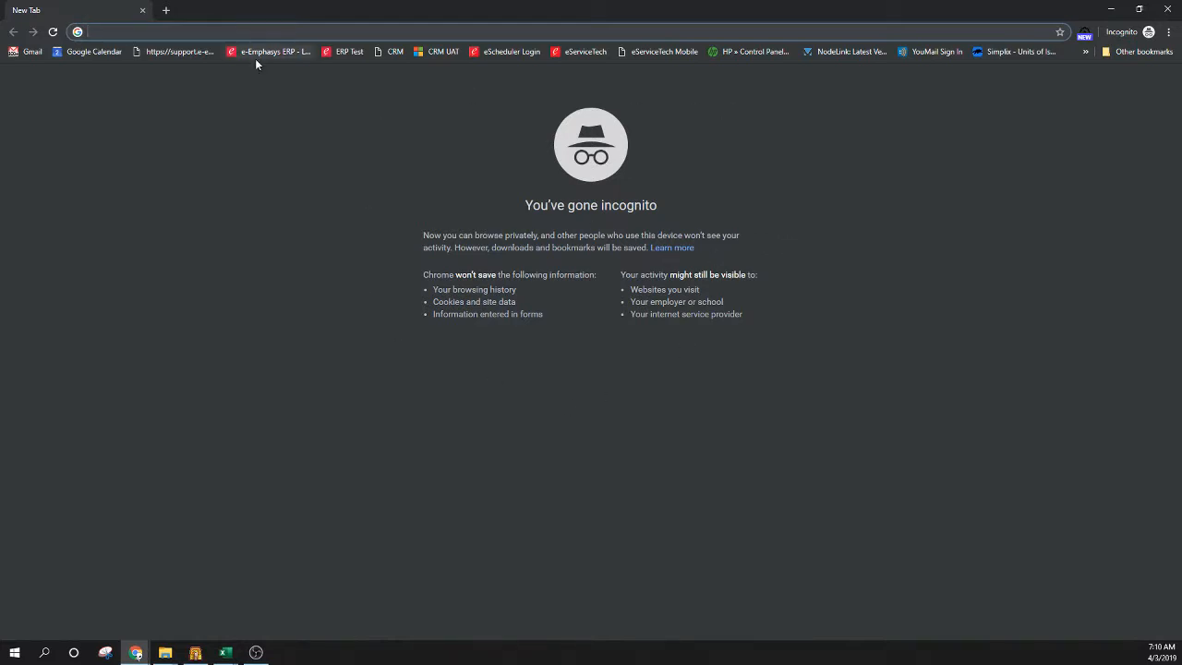
text(powerbi.microsoft.com/en-us/)
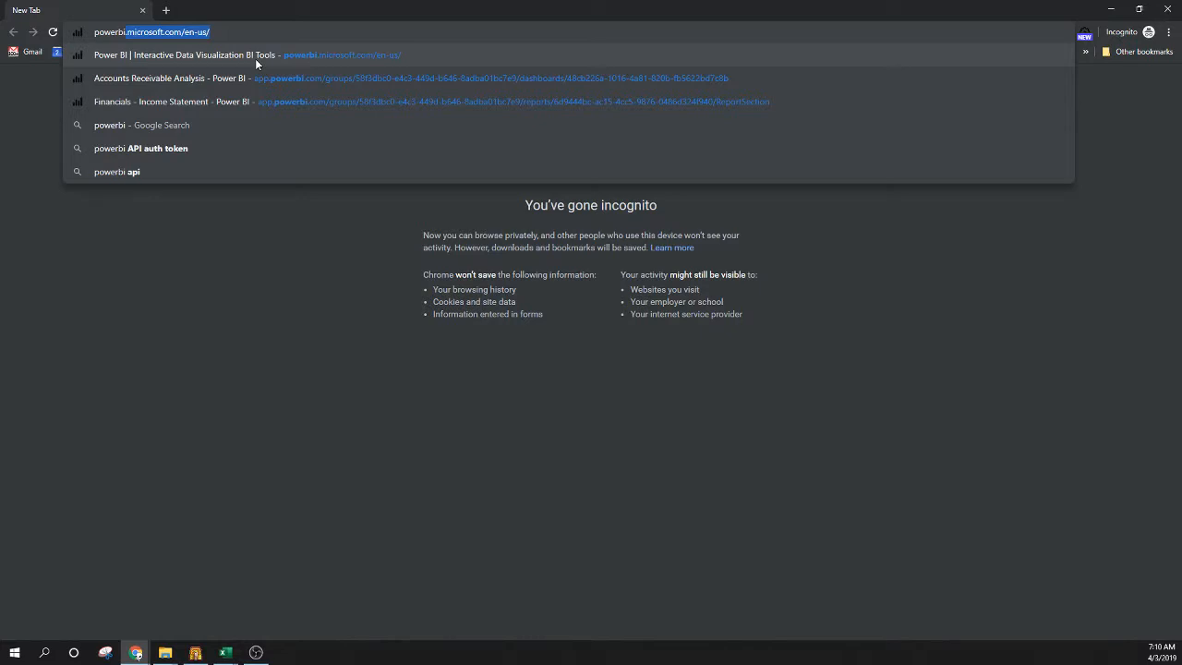
key(Return)
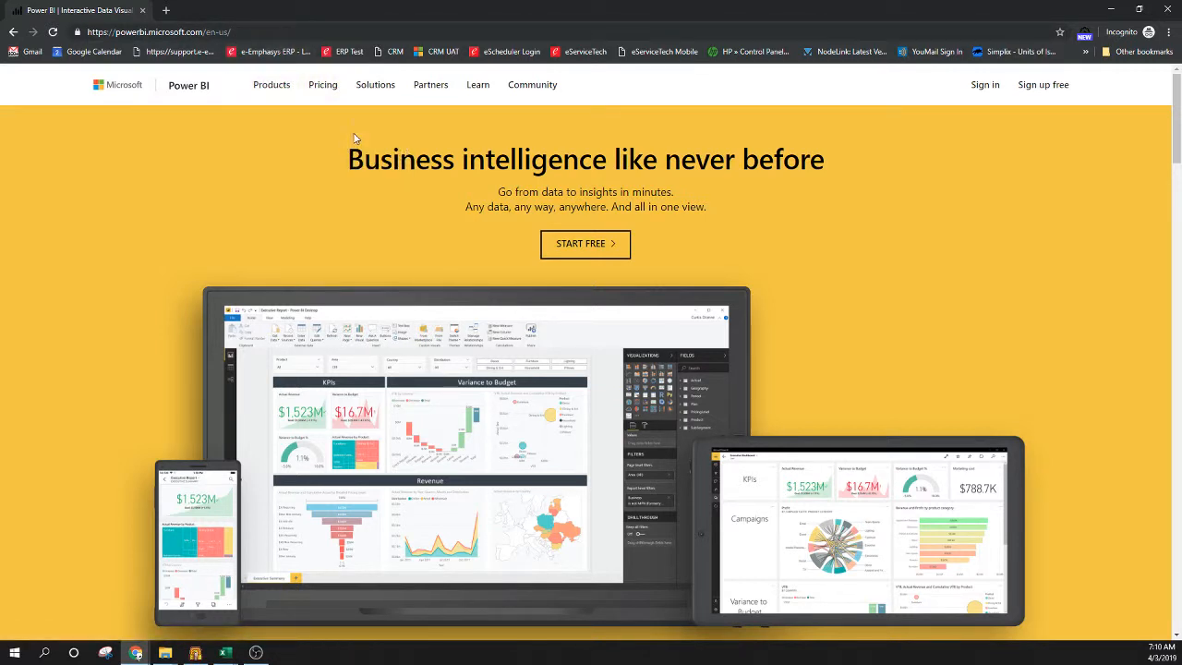
Step: Sign in with the saved work account e-mail and its saved password, and choose to stay signed in
click(984, 84)
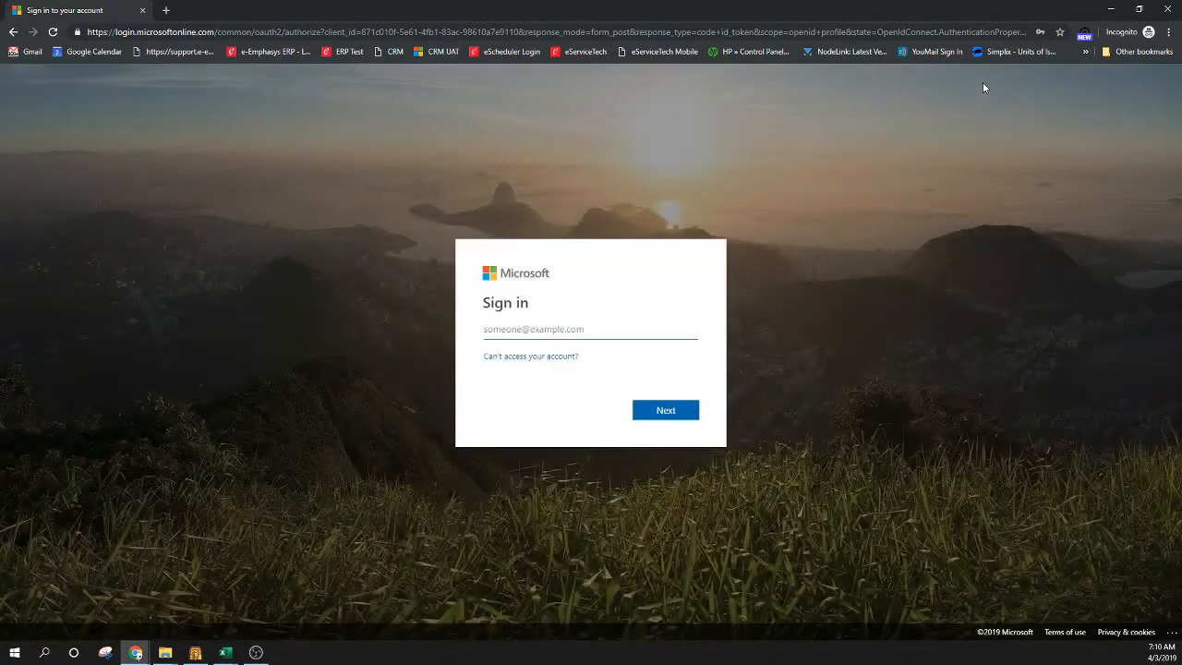
click(567, 328)
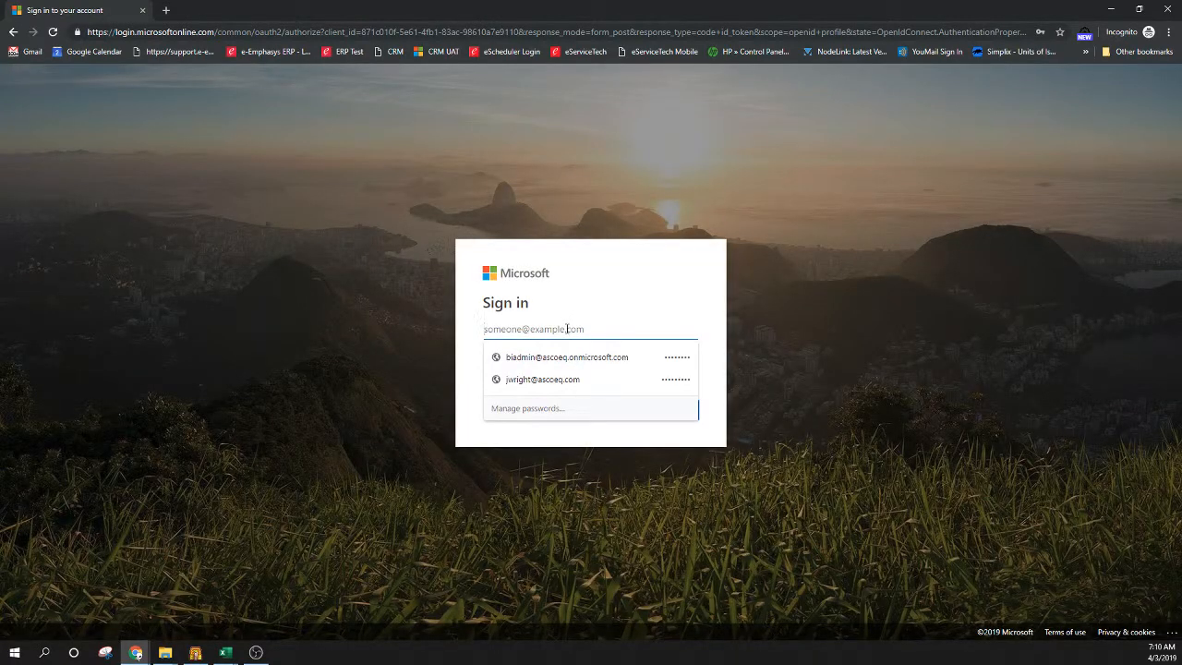
click(587, 379)
click(656, 412)
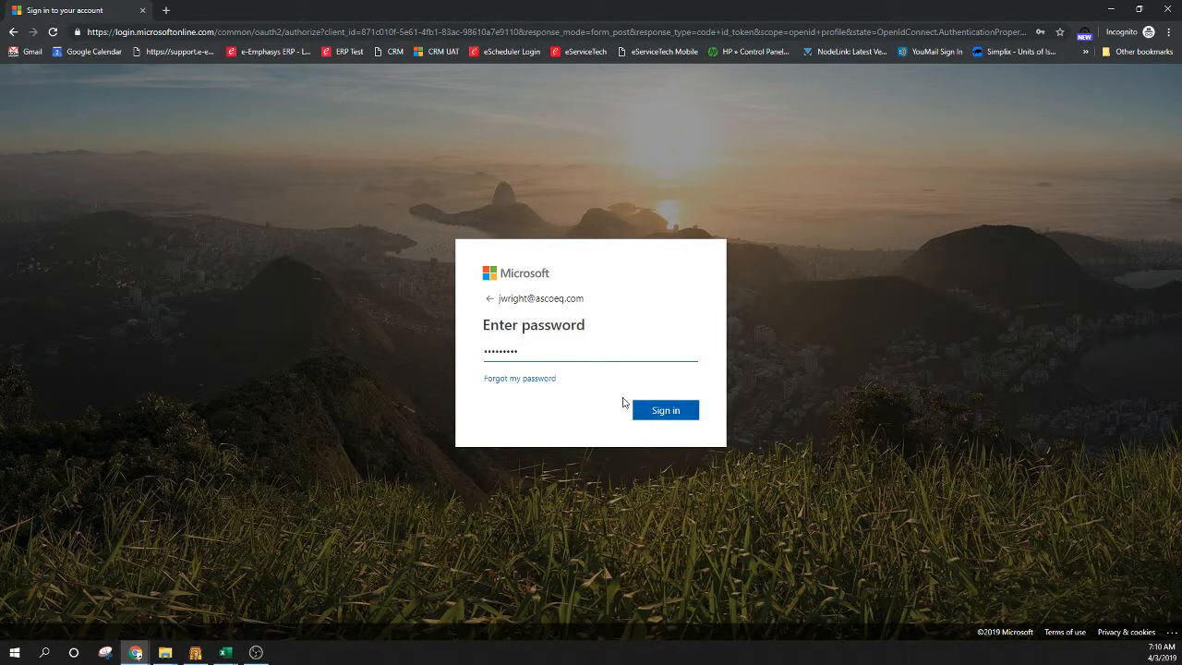
click(660, 415)
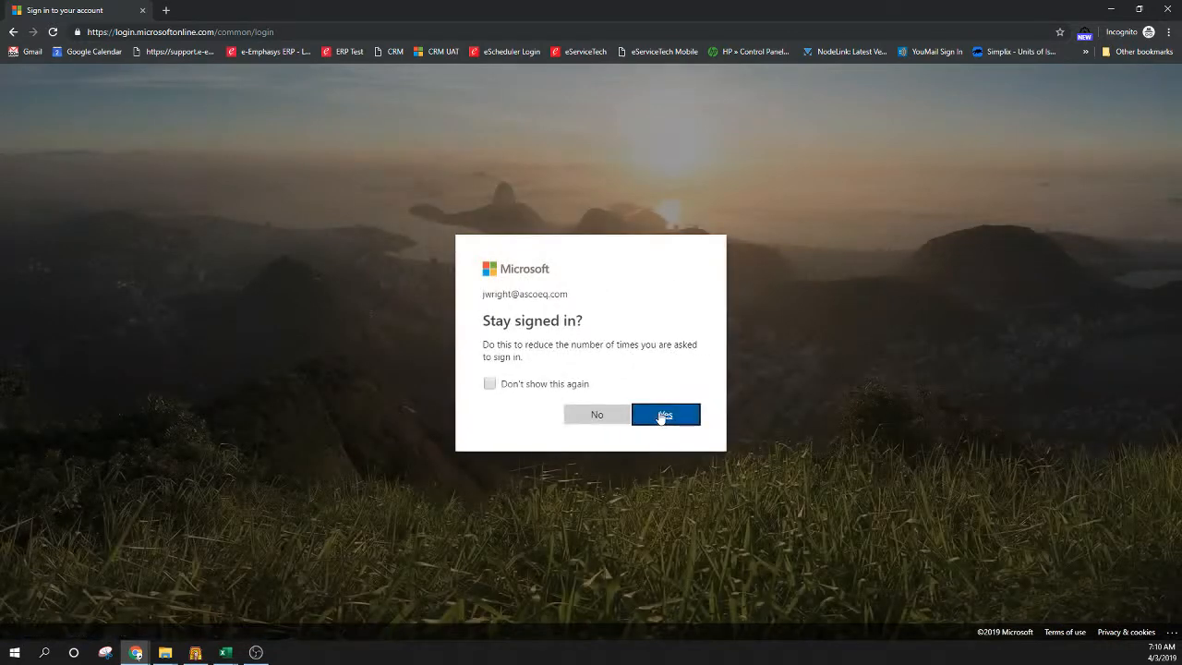
click(663, 417)
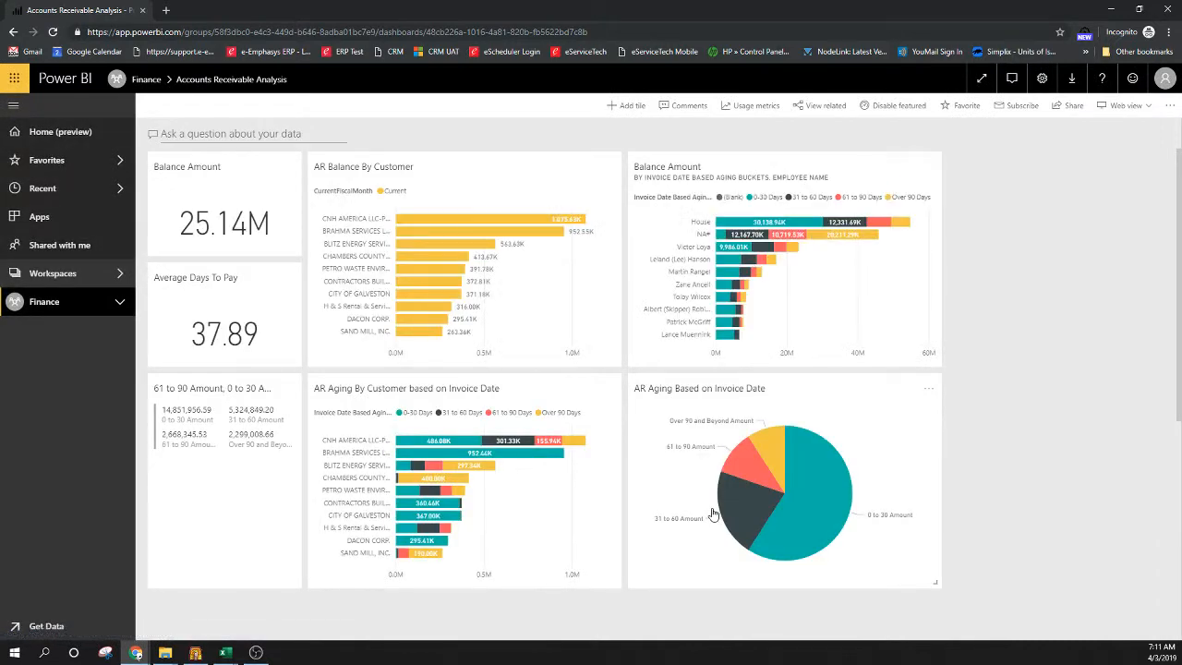
Step: Check which account is signed in and close the account details
mouse_move(749, 503)
click(1164, 78)
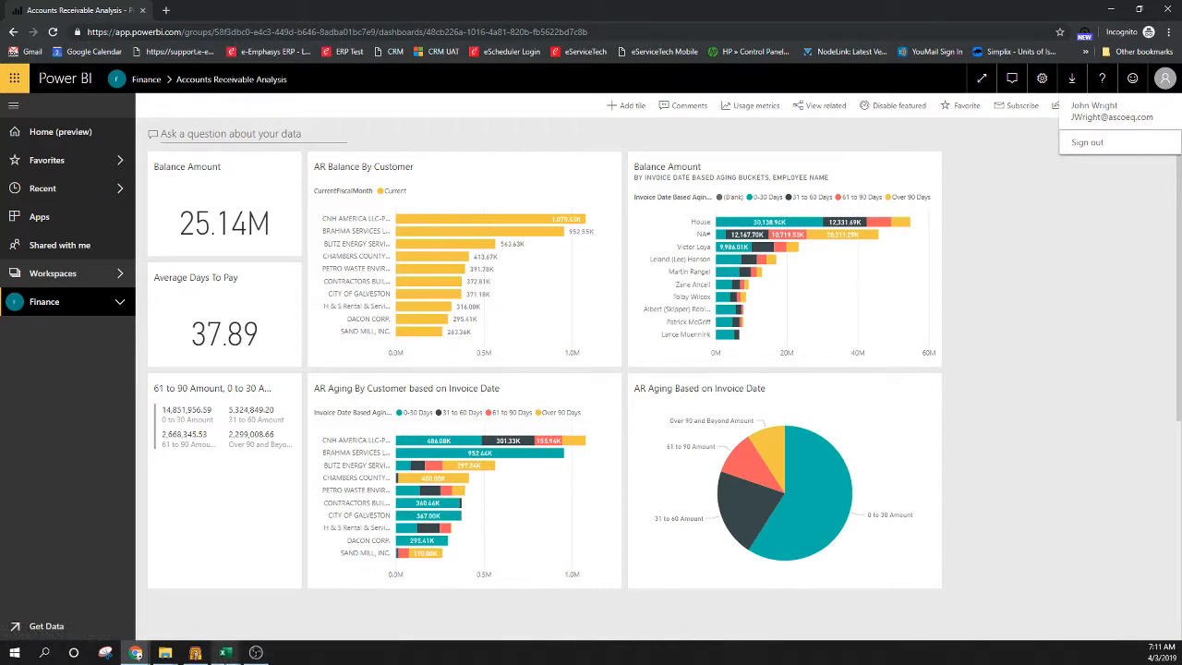
mouse_move(229, 656)
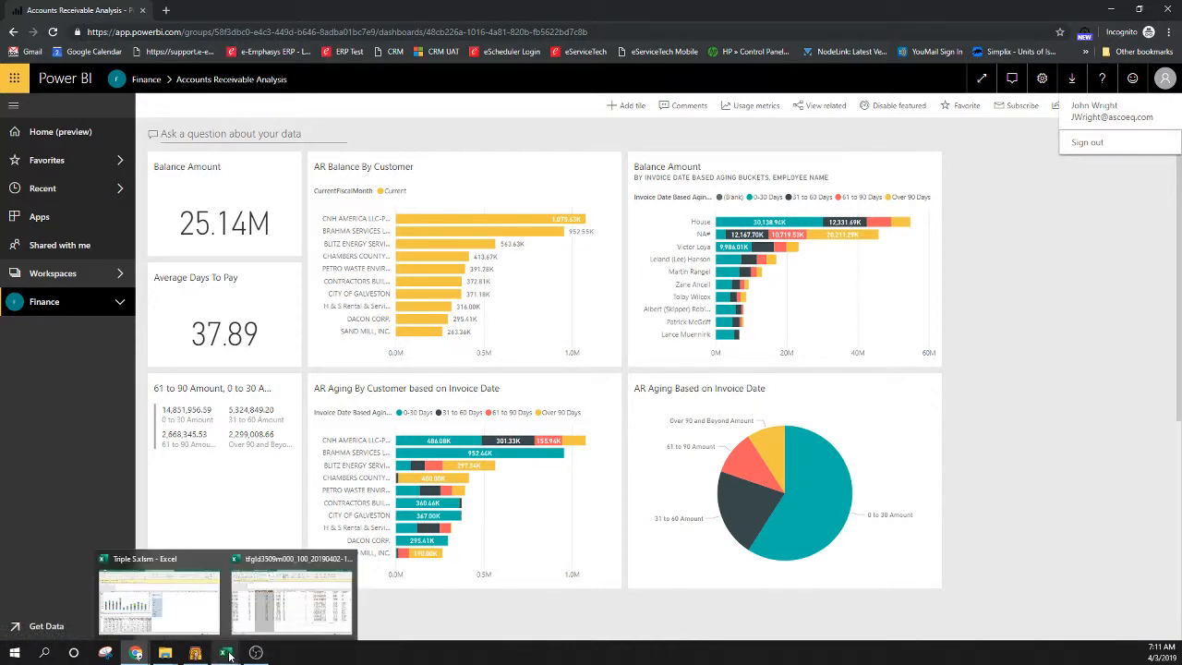
click(1046, 350)
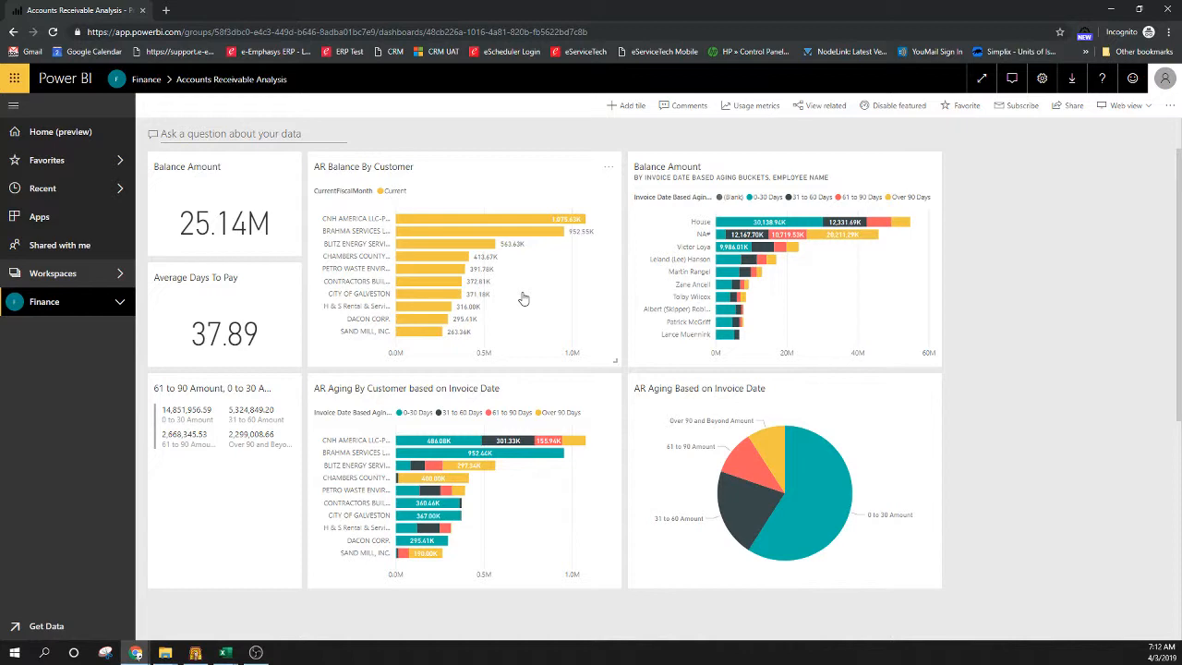
Step: Go to the home page and open the Accounts Receivable Analysis dashboard from the Finance workspace
click(72, 131)
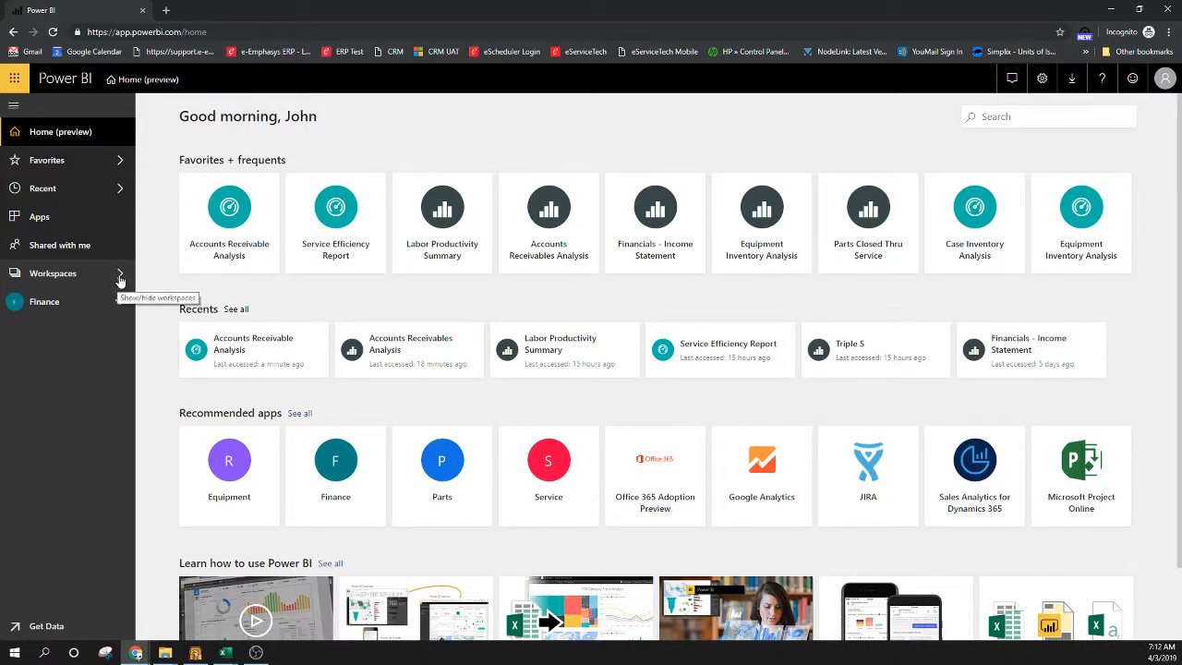
click(119, 276)
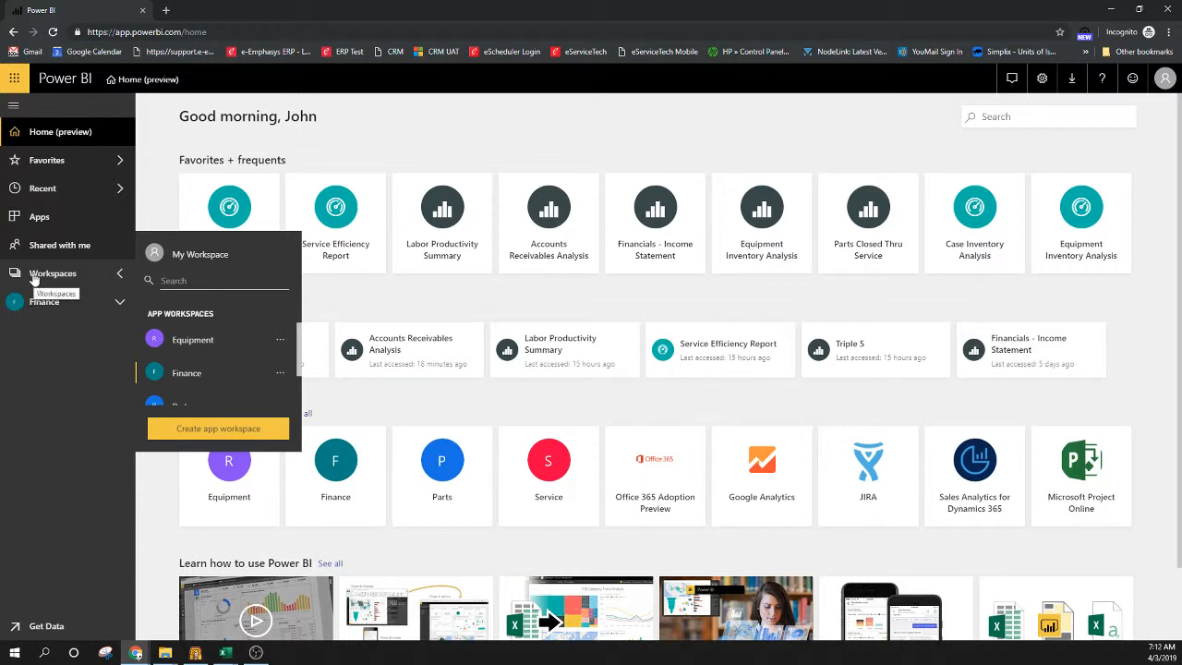
click(184, 382)
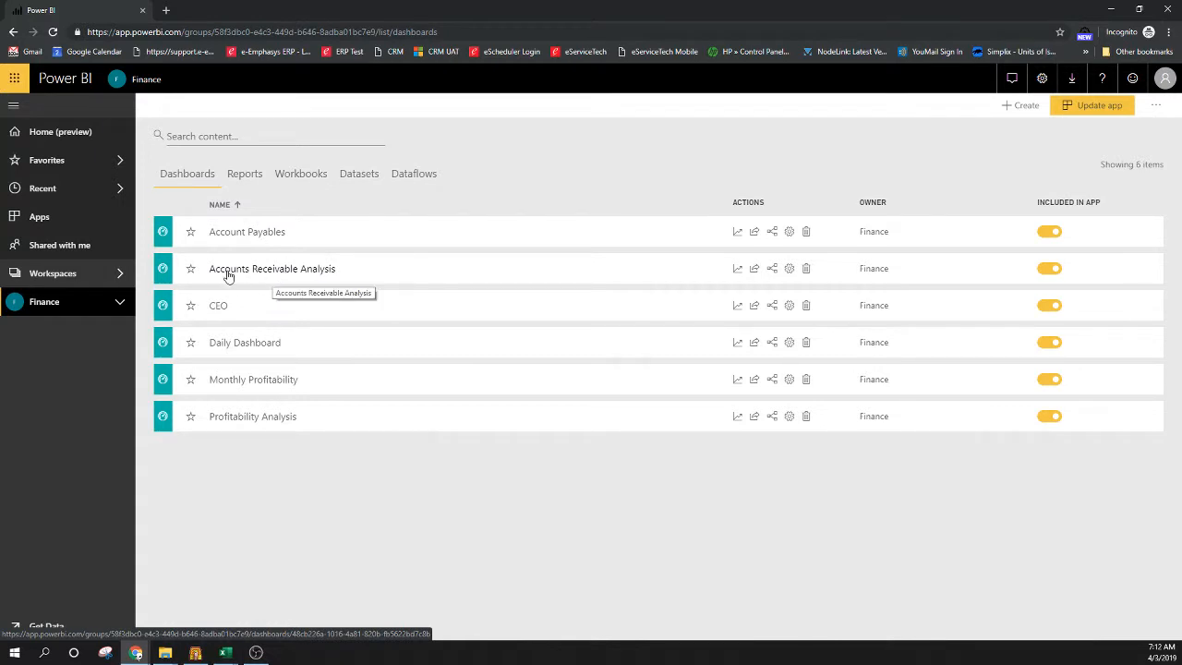
click(275, 279)
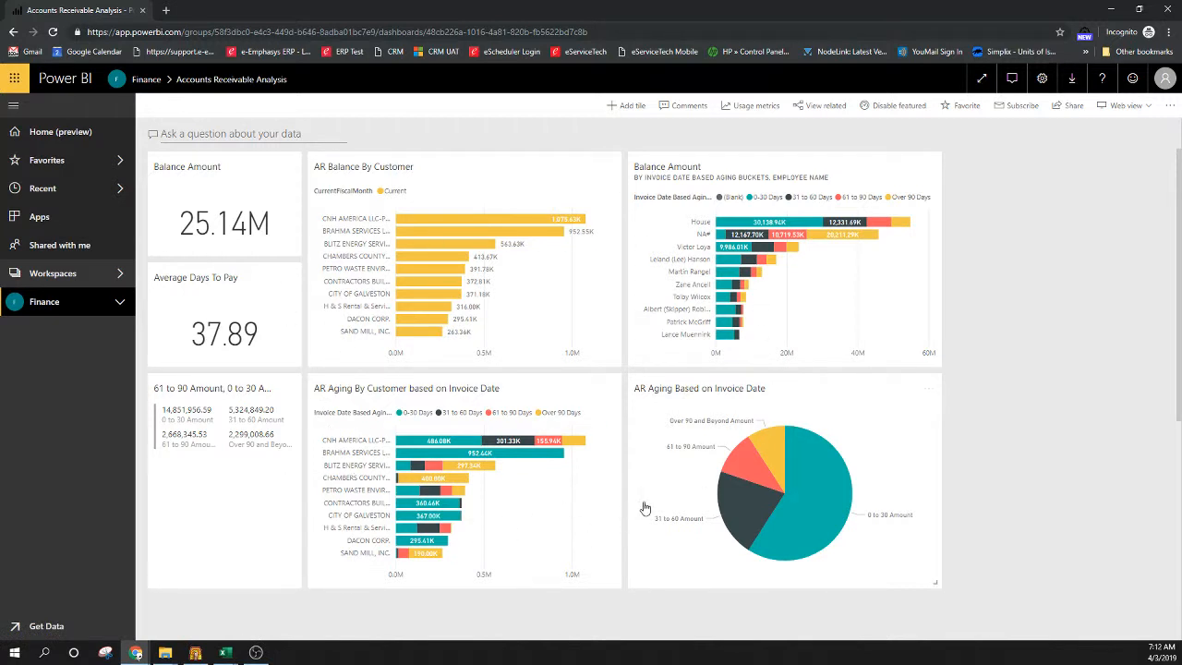
Step: Disable Accounts Receivable Analysis as the featured dashboard and set it as featured again
click(891, 107)
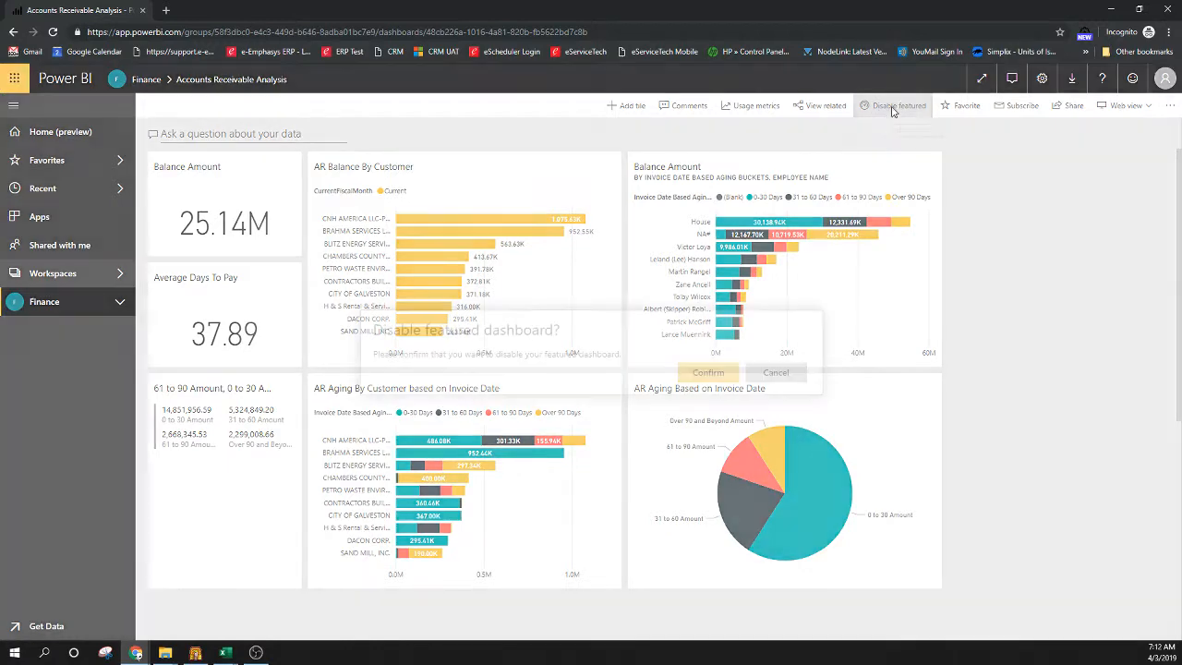
click(709, 373)
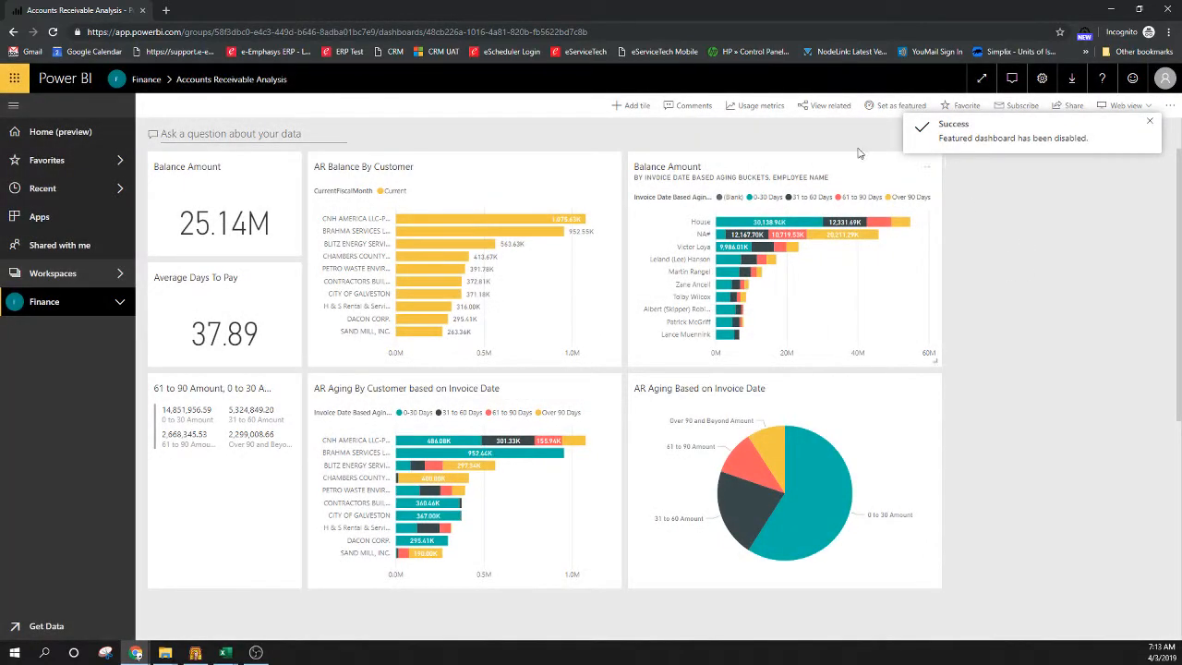
click(1149, 121)
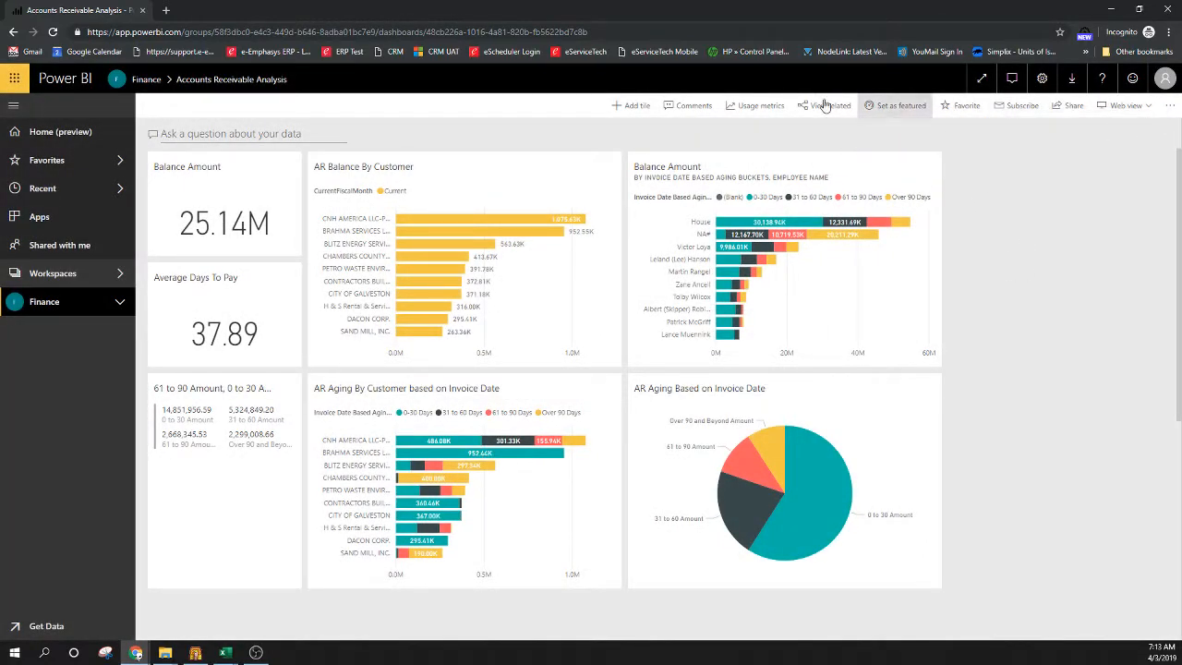
click(900, 107)
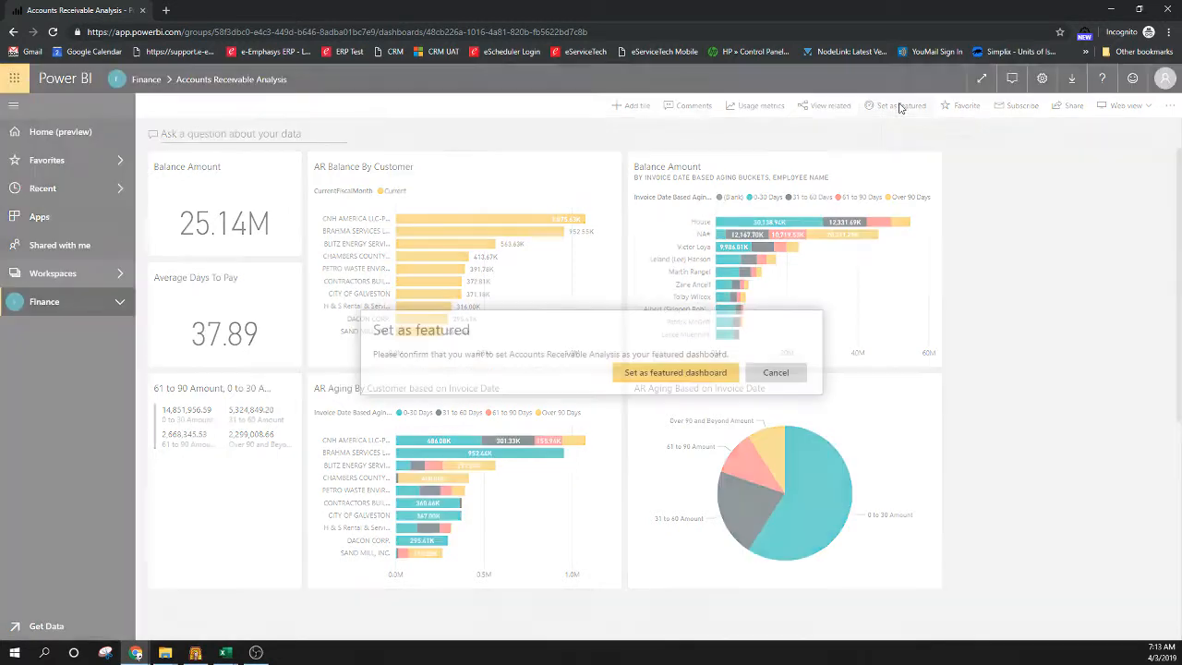
click(668, 375)
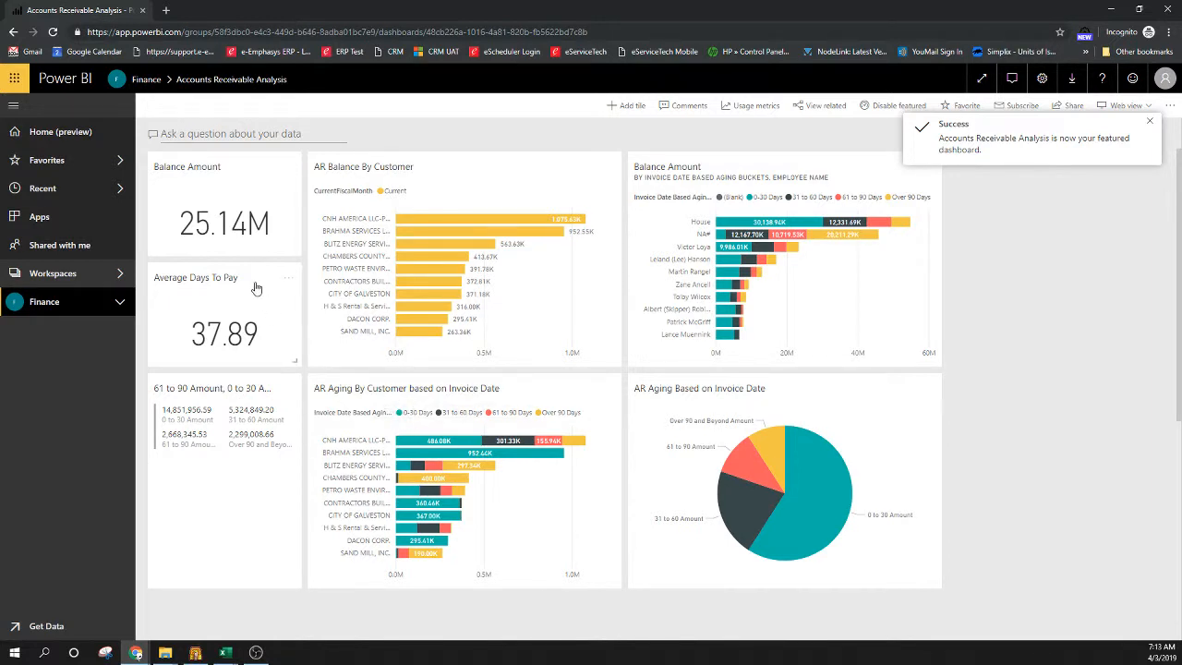
Step: Open the report behind the employee Balance Amount tile and filter its AR Aging Based on Invoice Date page to the Parts Office department
click(732, 174)
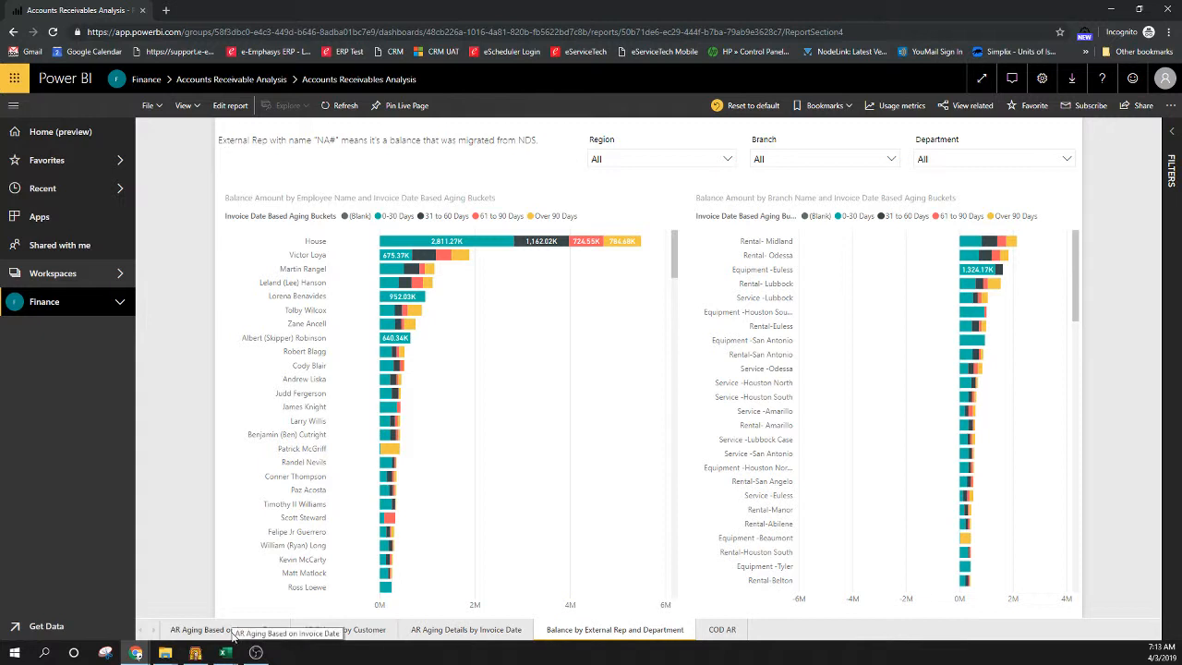
click(212, 633)
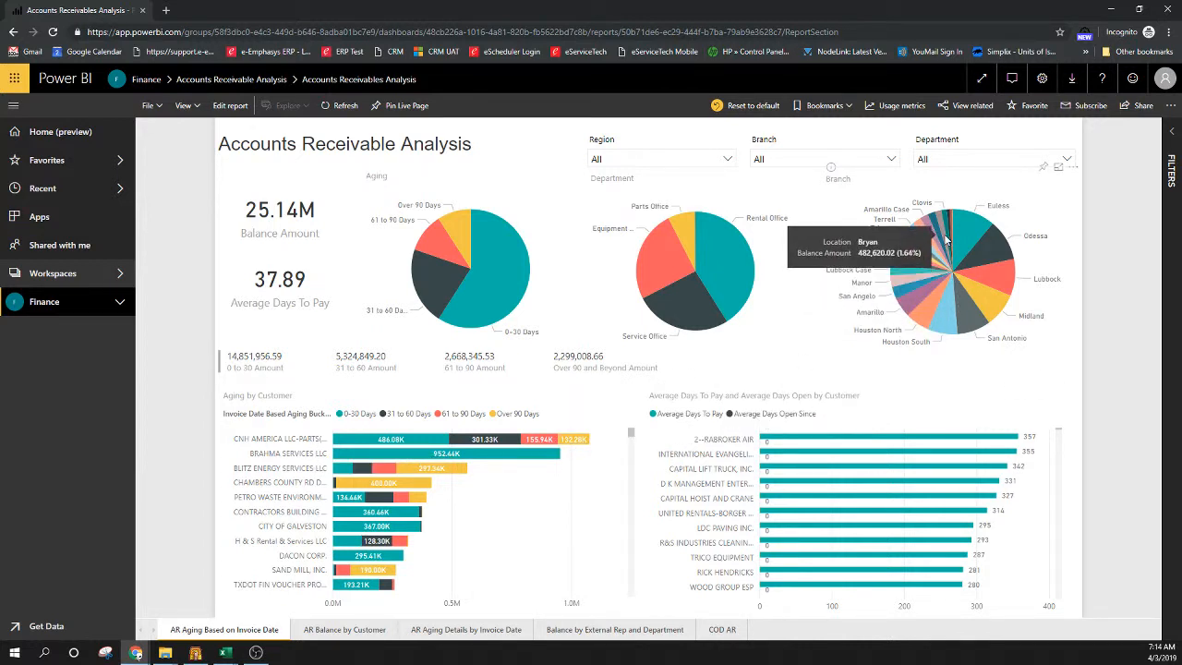
click(1067, 162)
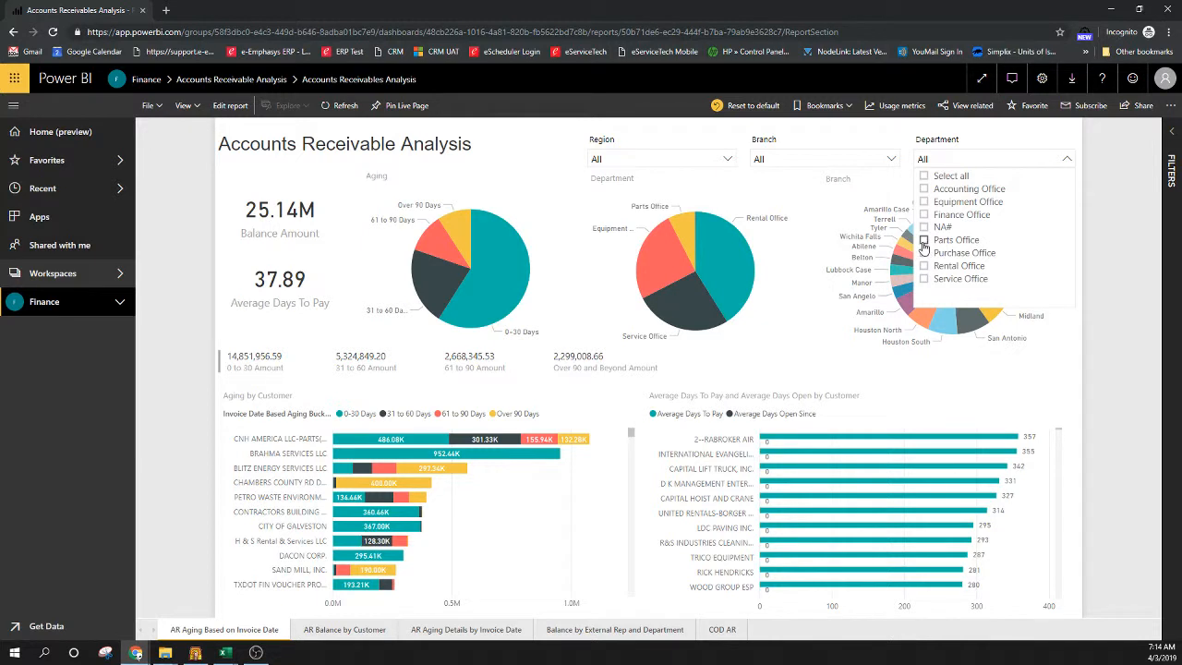
click(923, 246)
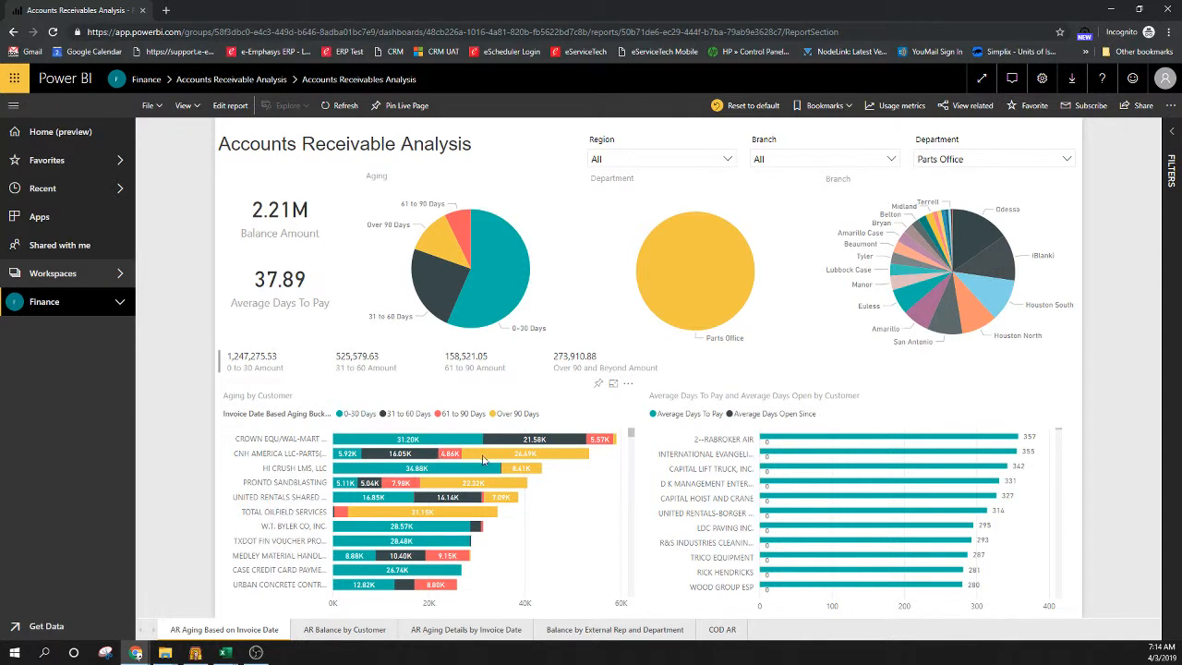
mouse_move(546, 462)
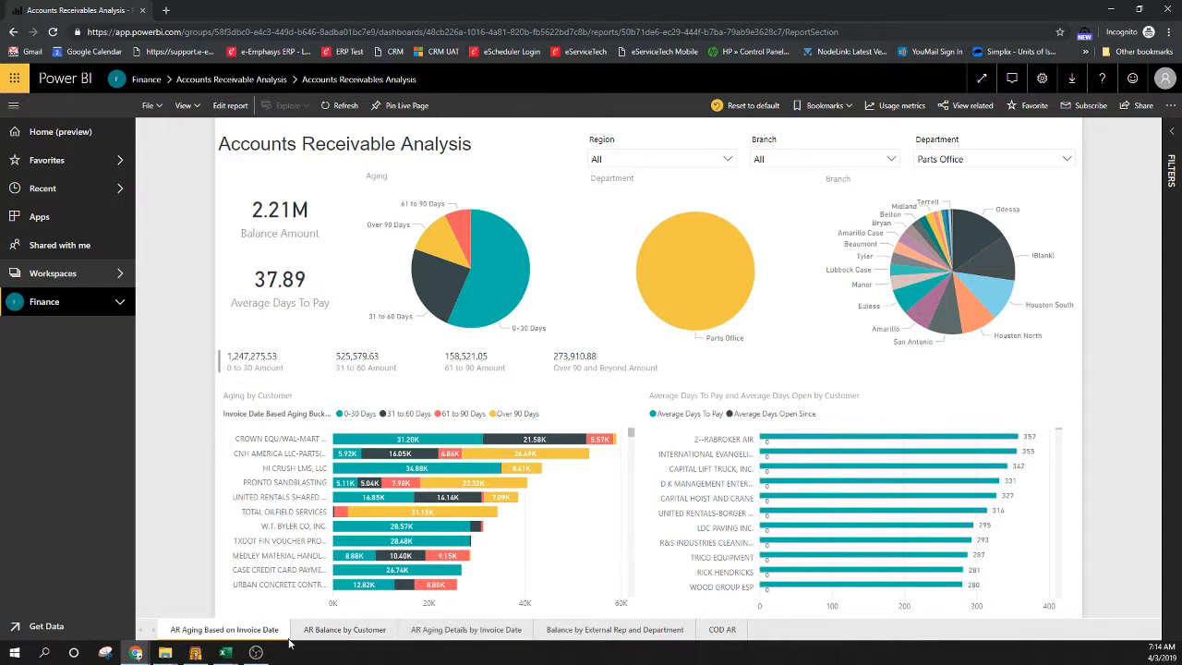
Step: Open the AR Aging Details by Invoice Date page and look through its customer invoices and aging amounts
click(466, 630)
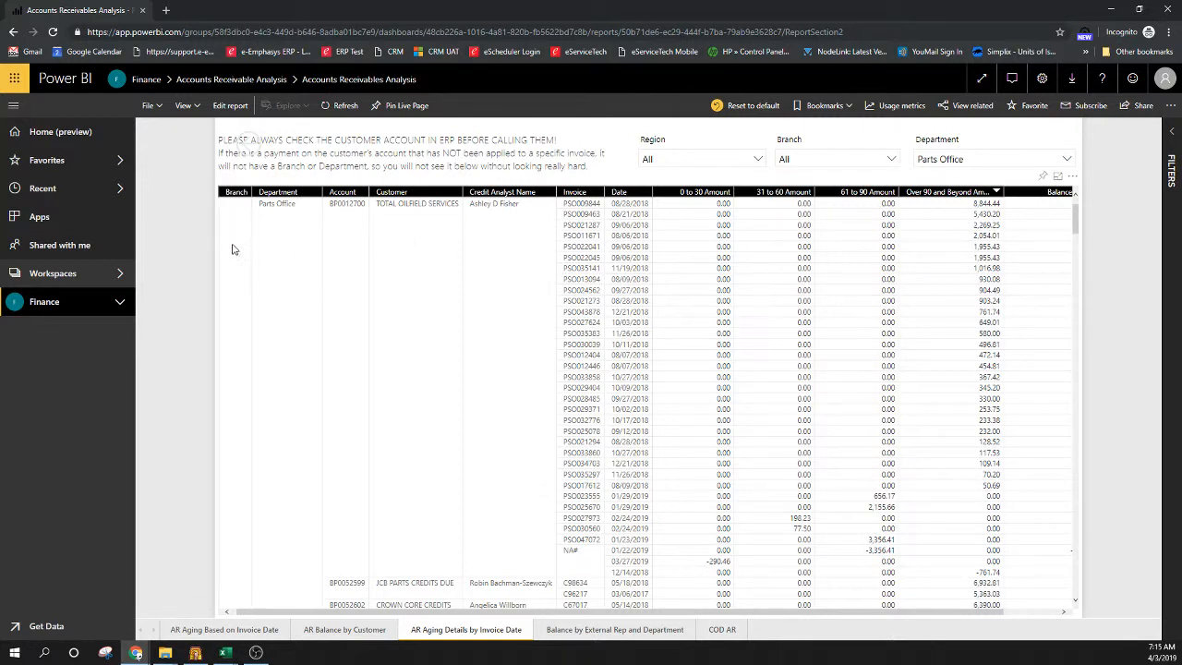
scroll(245, 293, down, 10)
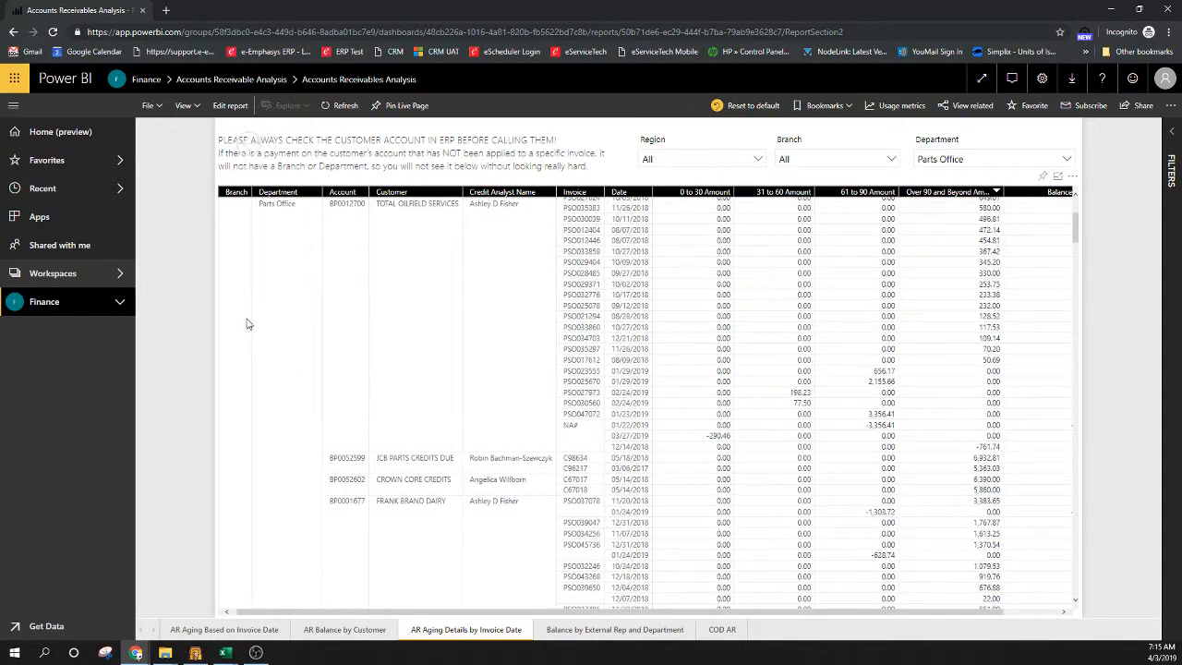
scroll(240, 348, down, 15)
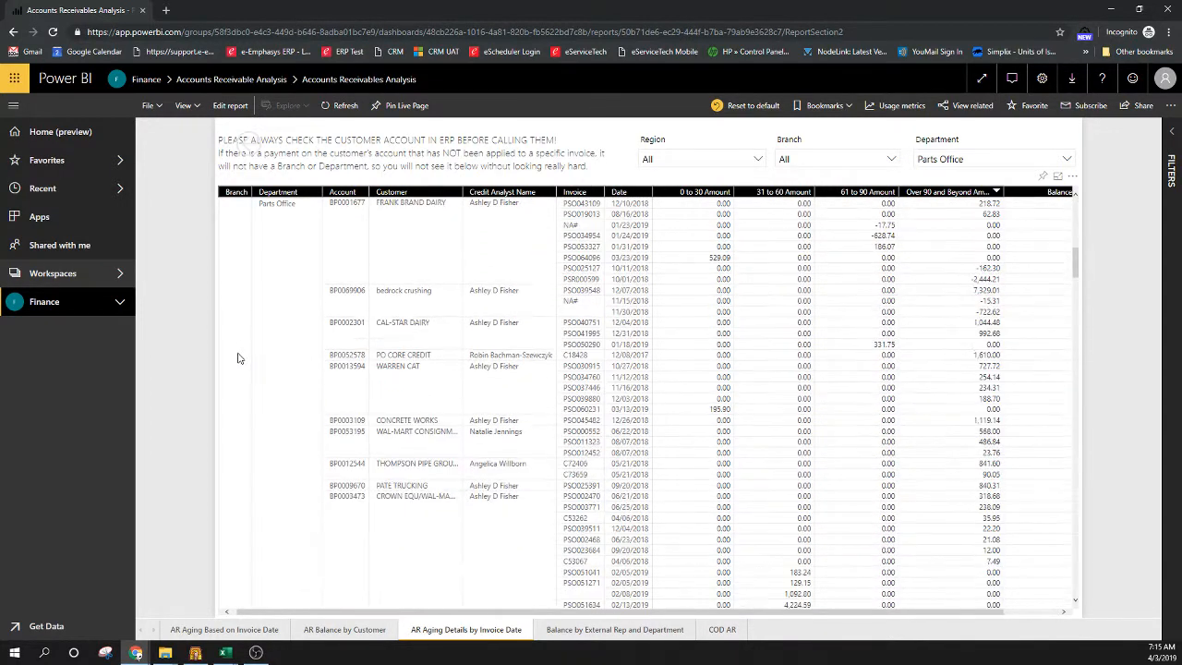
scroll(239, 361, down, 12)
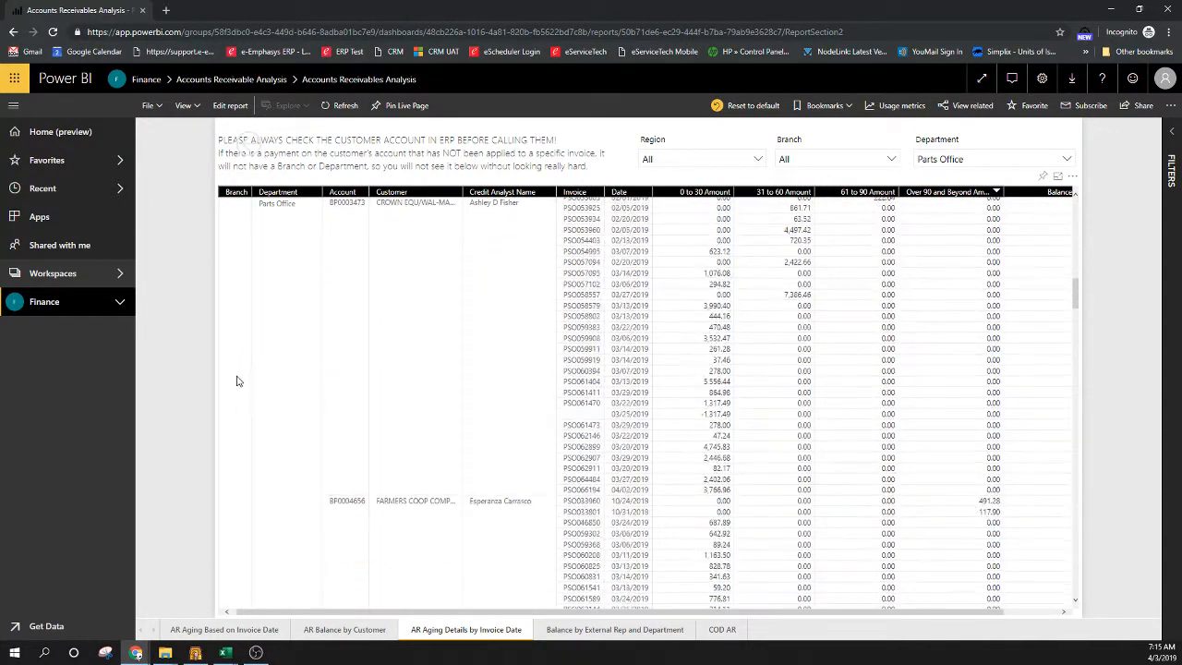
scroll(237, 385, down, 8)
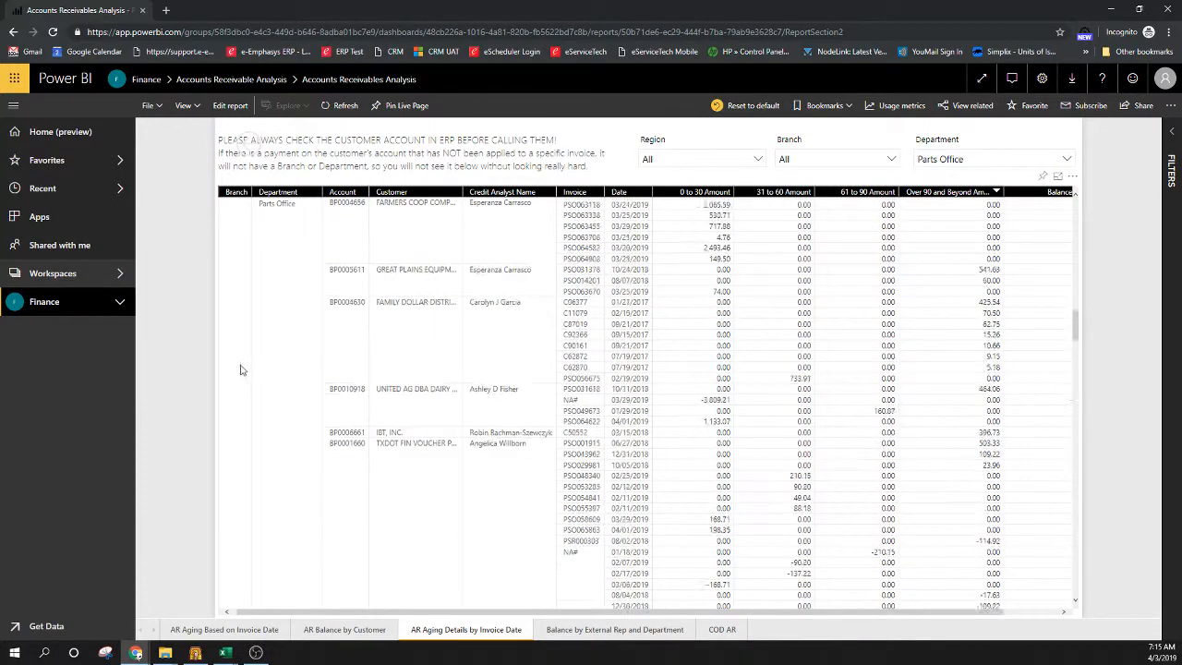
drag(1078, 330, 1076, 190)
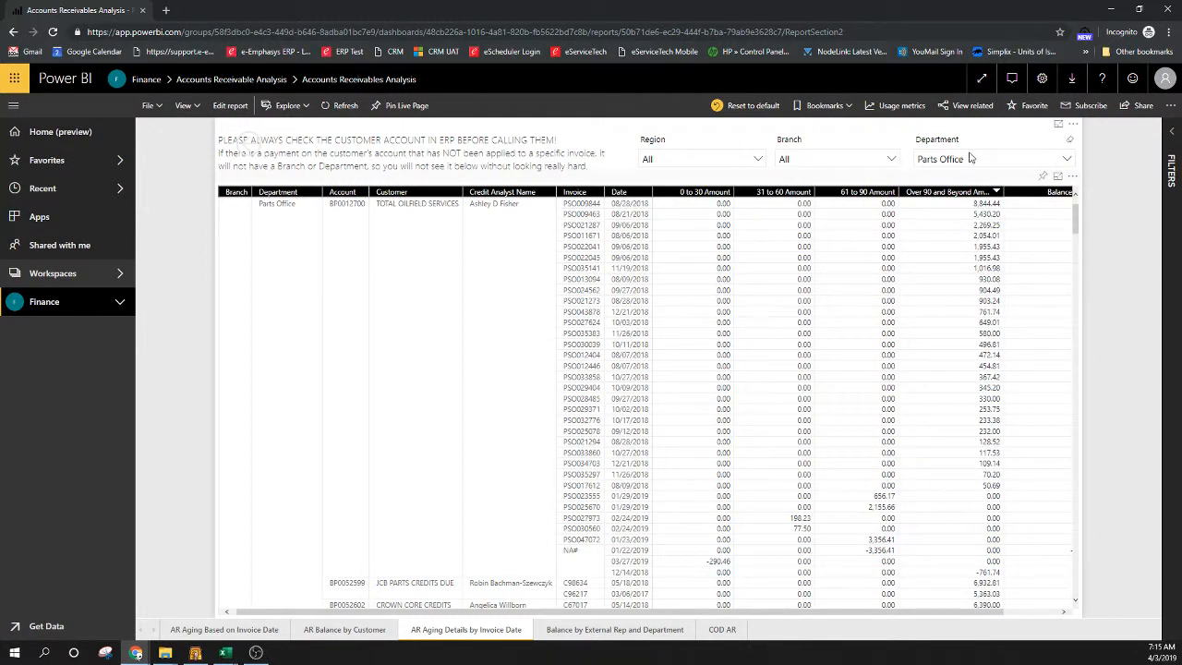
Step: Search the Customer filter for CNH, widen the filter area and select CNH AMERICA LLC-PARTS(AP, WAR, OSD)
click(1172, 137)
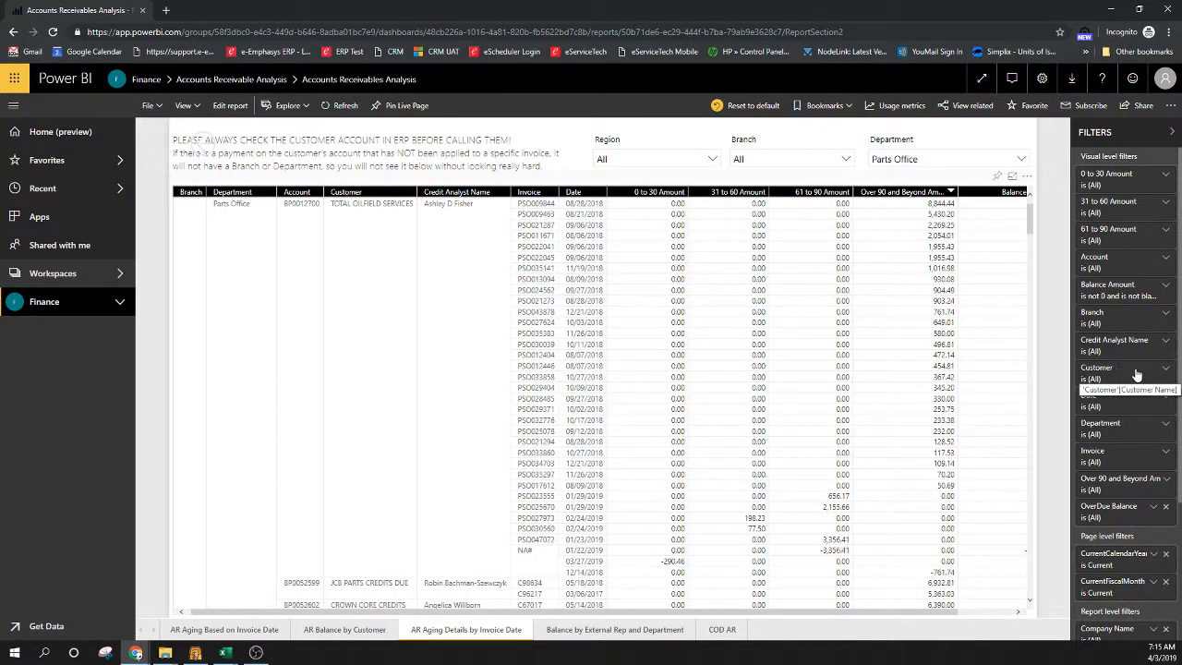
click(1167, 372)
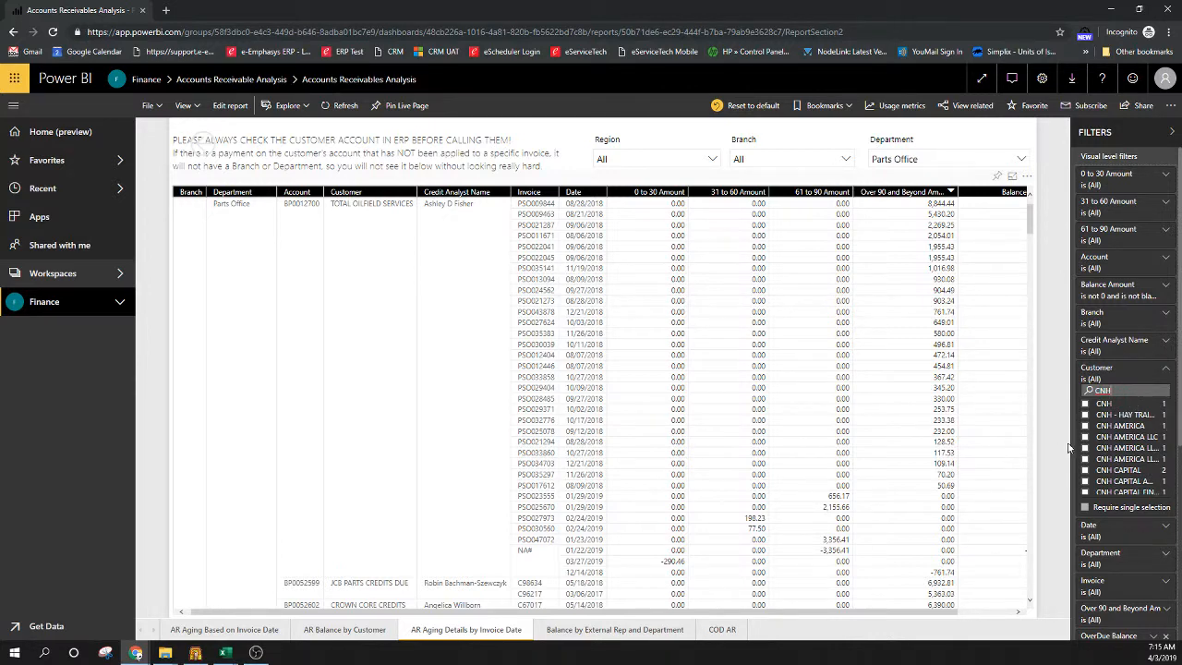
drag(1068, 448, 993, 457)
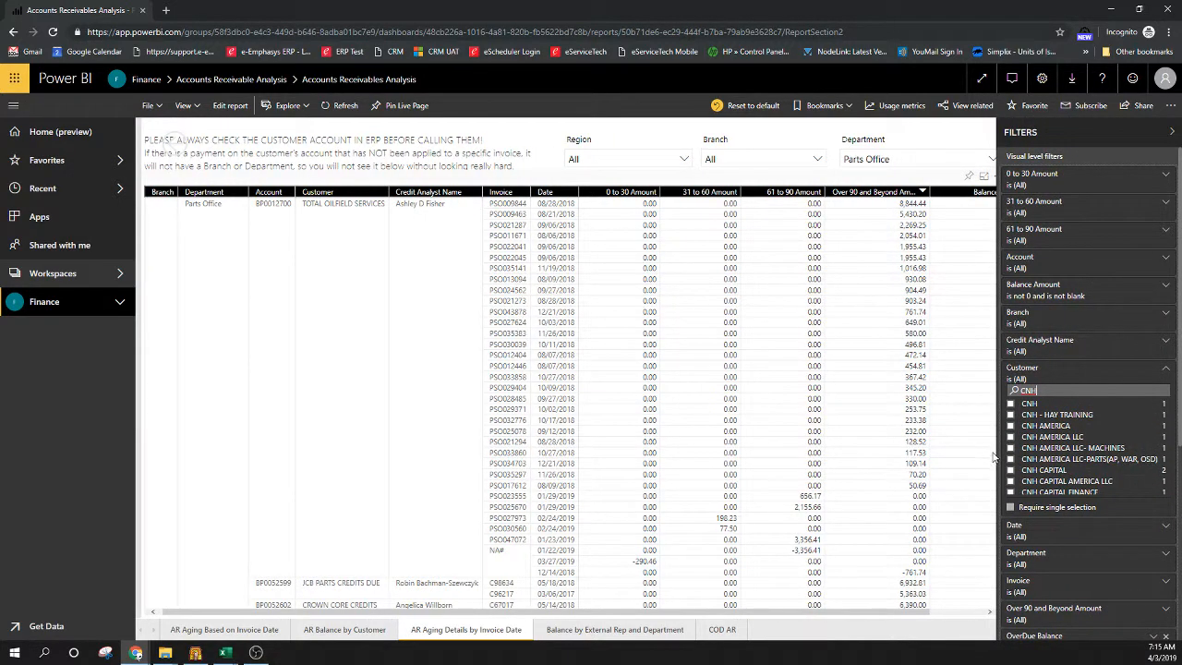
click(1010, 460)
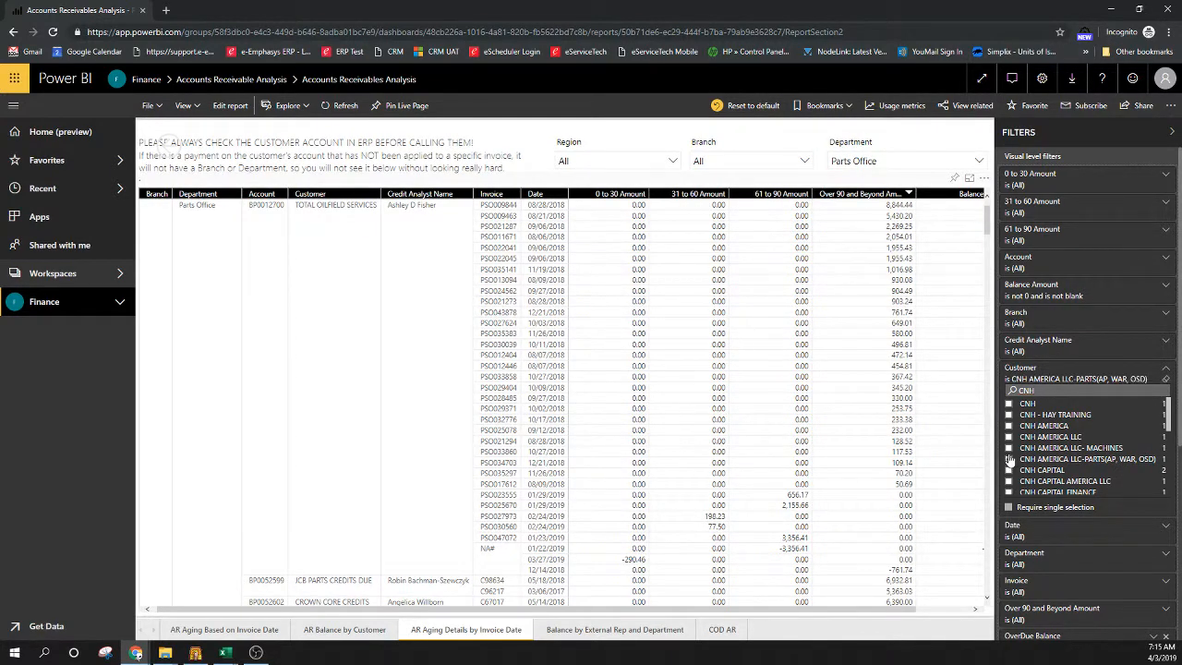
Step: Add the CNH customers from CNH through CNH CAPITAL FINANCE, including CNH - HAY TRAINING and CNH AMERICA LLC- MACHINES, to the Customer filter
click(1008, 448)
click(1009, 437)
click(1008, 404)
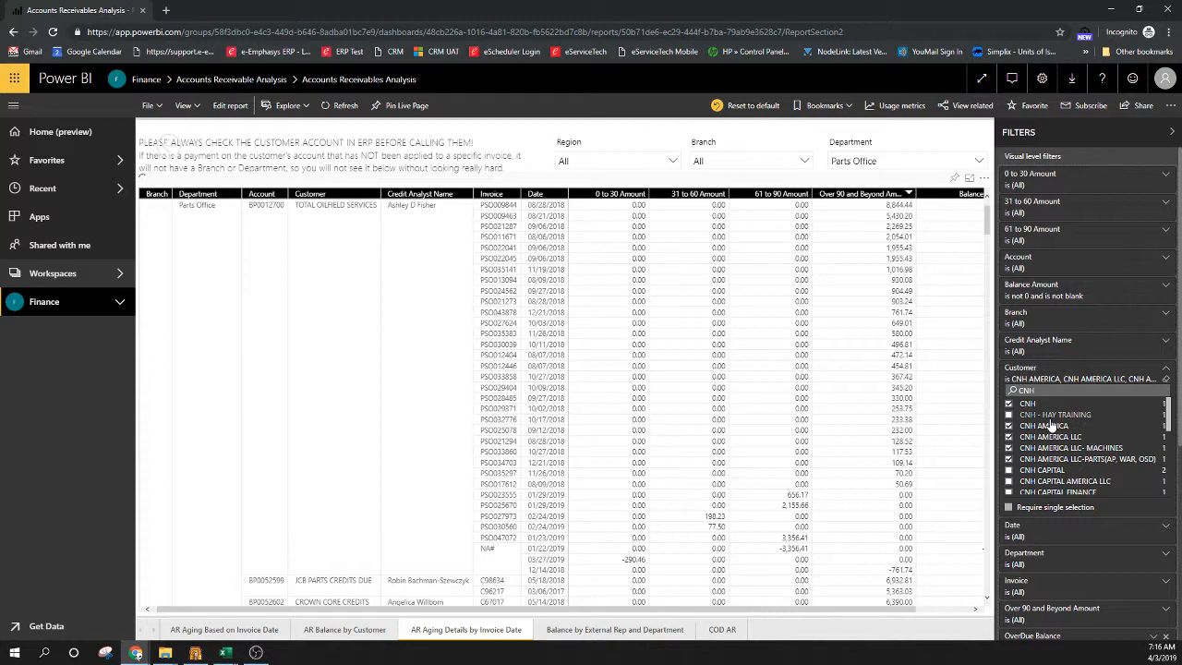
click(1008, 469)
click(1008, 481)
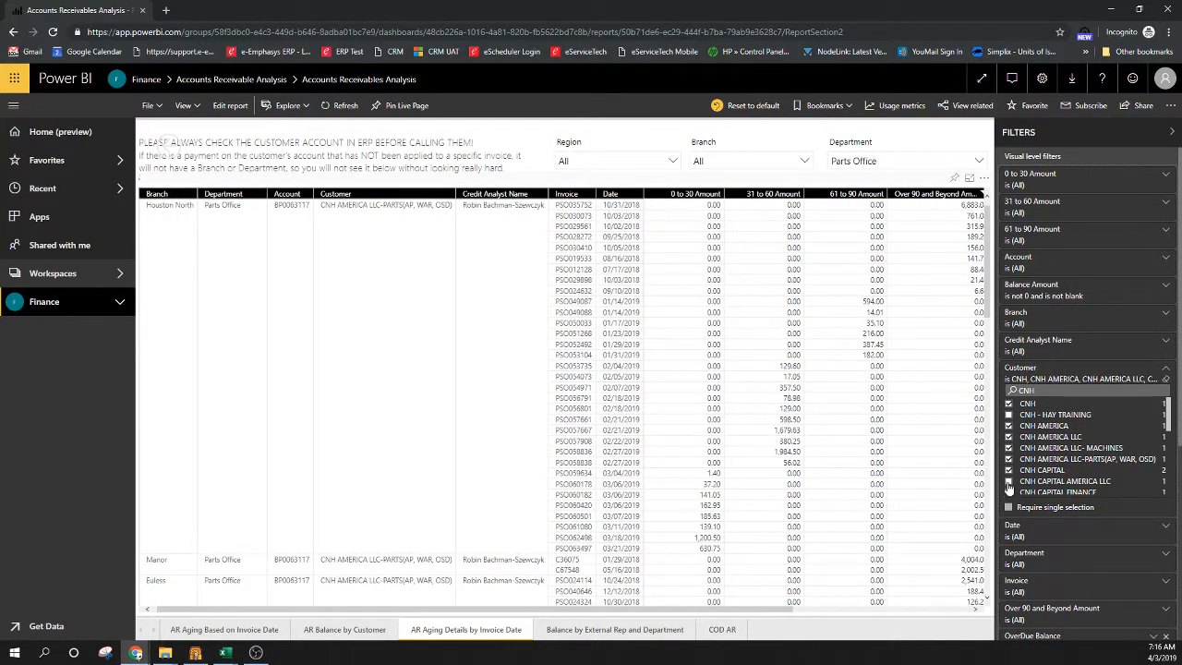
click(1008, 414)
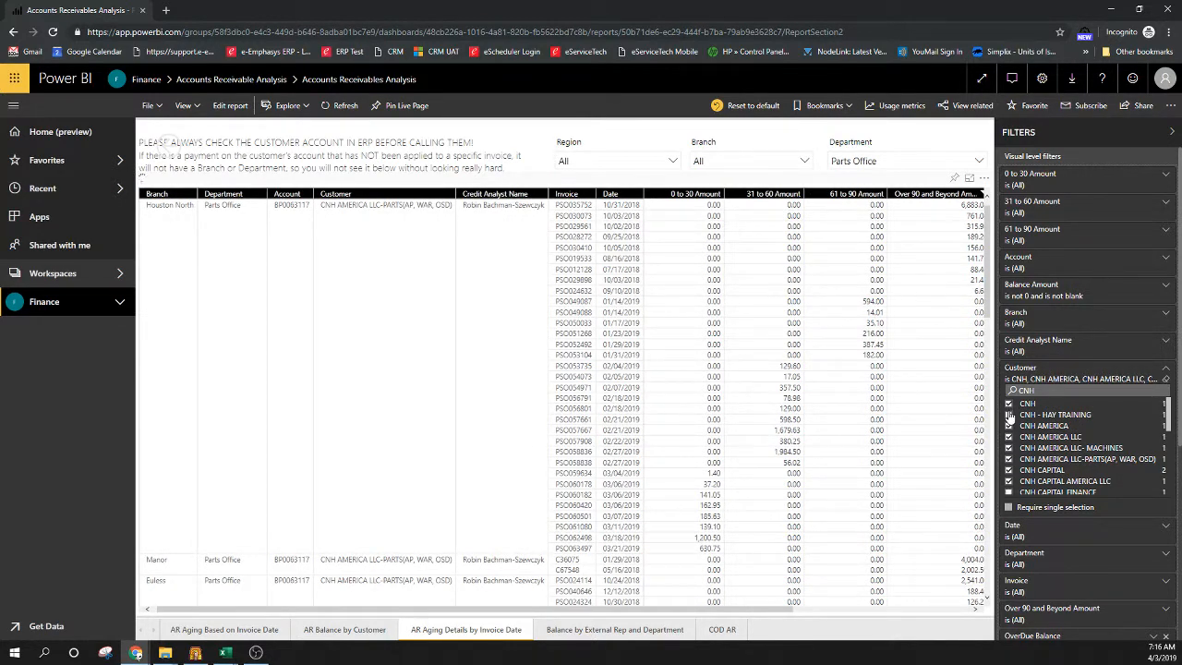
click(1010, 493)
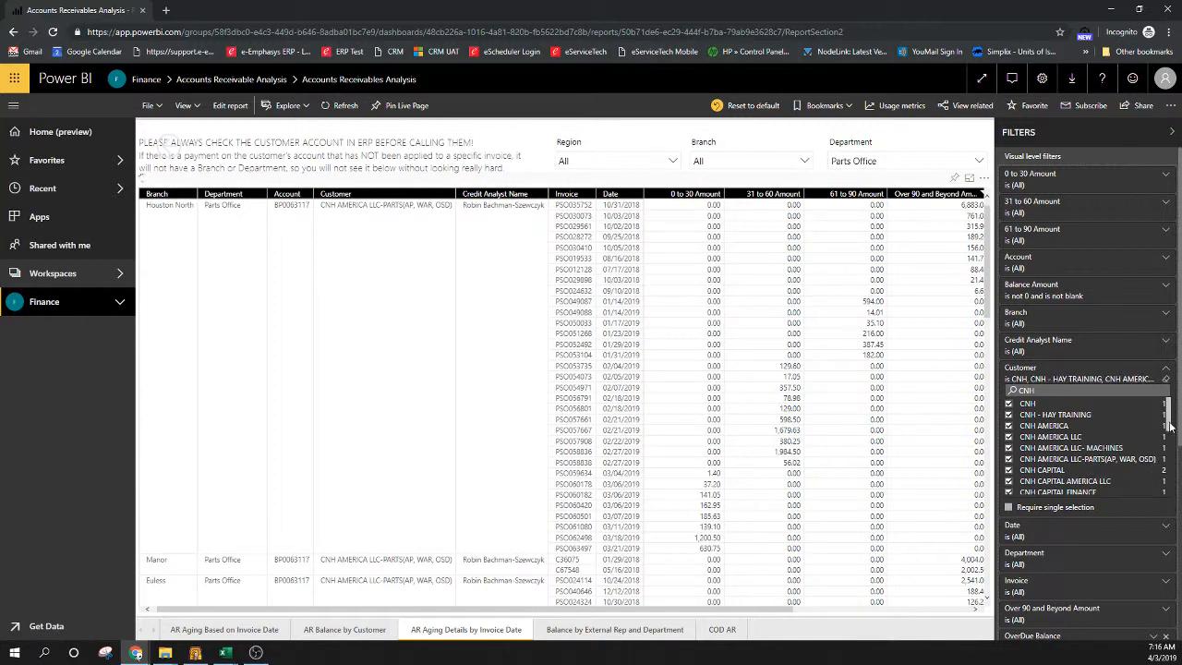
Step: Add the customers from CNH CAPITAL IND - REMARKETING through CNH INDUSTRIAL AMERICA LLC to the Customer filter
drag(1170, 426, 1170, 454)
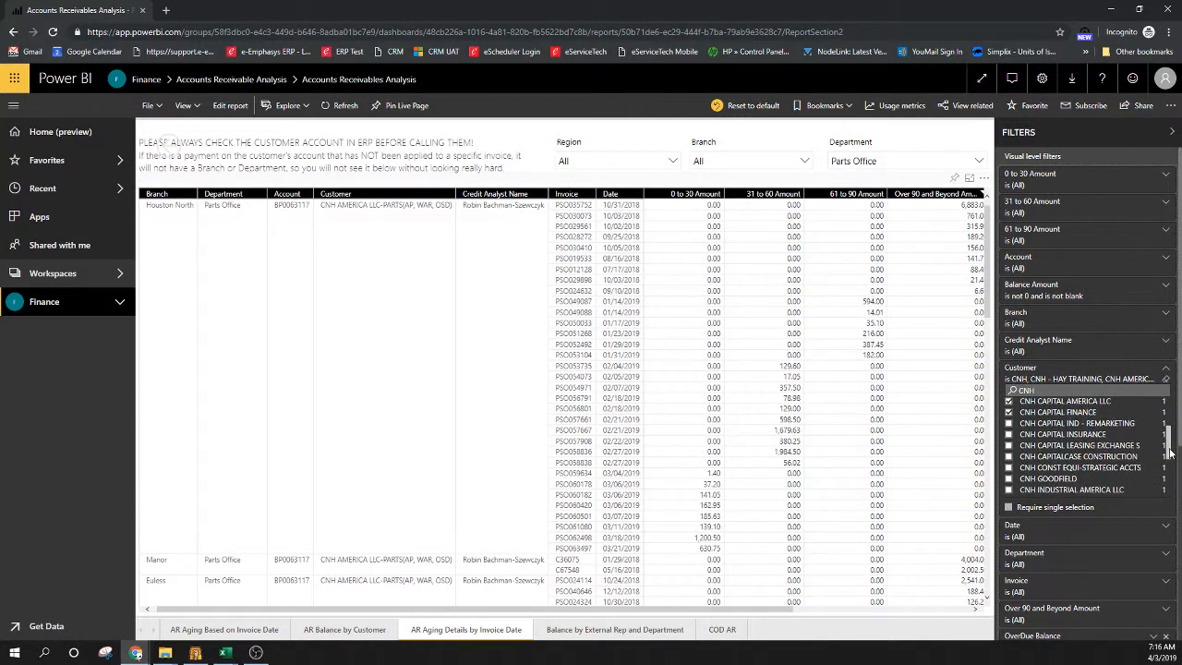
click(1023, 424)
click(1008, 445)
click(1008, 456)
click(1008, 467)
click(1008, 478)
click(1009, 489)
Step: Add the customers from CNH INDUSTRIAL CAPITAL through CNHTOMAHAWK to the Customer filter
drag(1166, 457, 1168, 473)
click(1008, 450)
click(1008, 460)
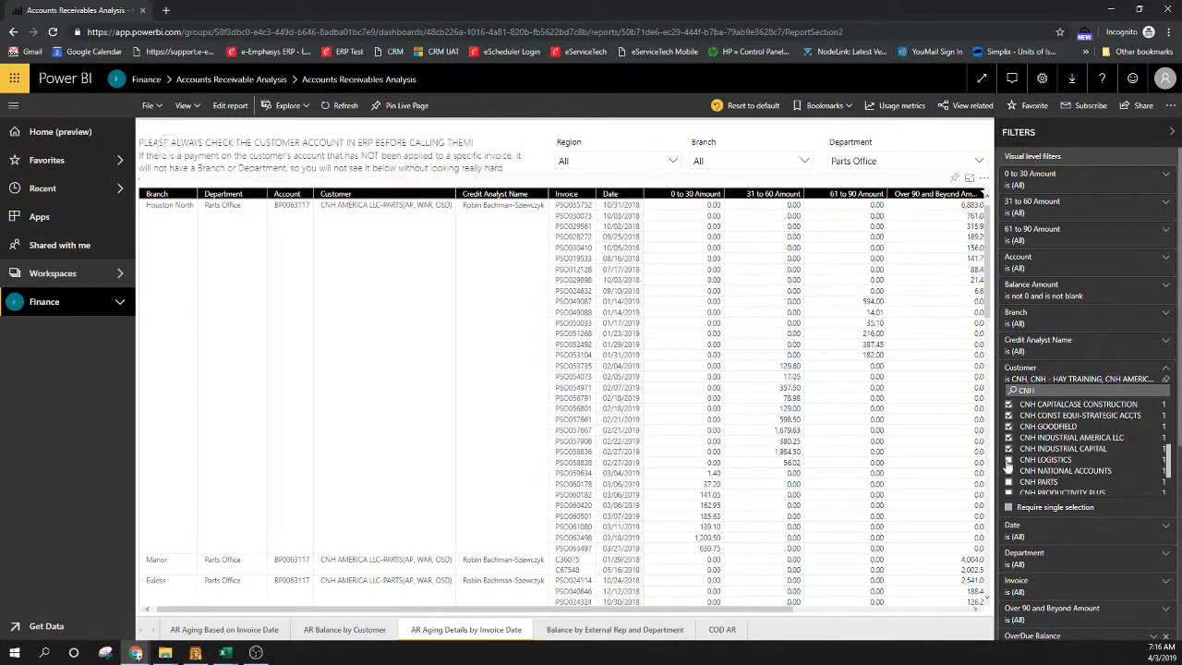
click(1009, 471)
click(1008, 482)
click(1008, 492)
drag(1170, 473, 1171, 491)
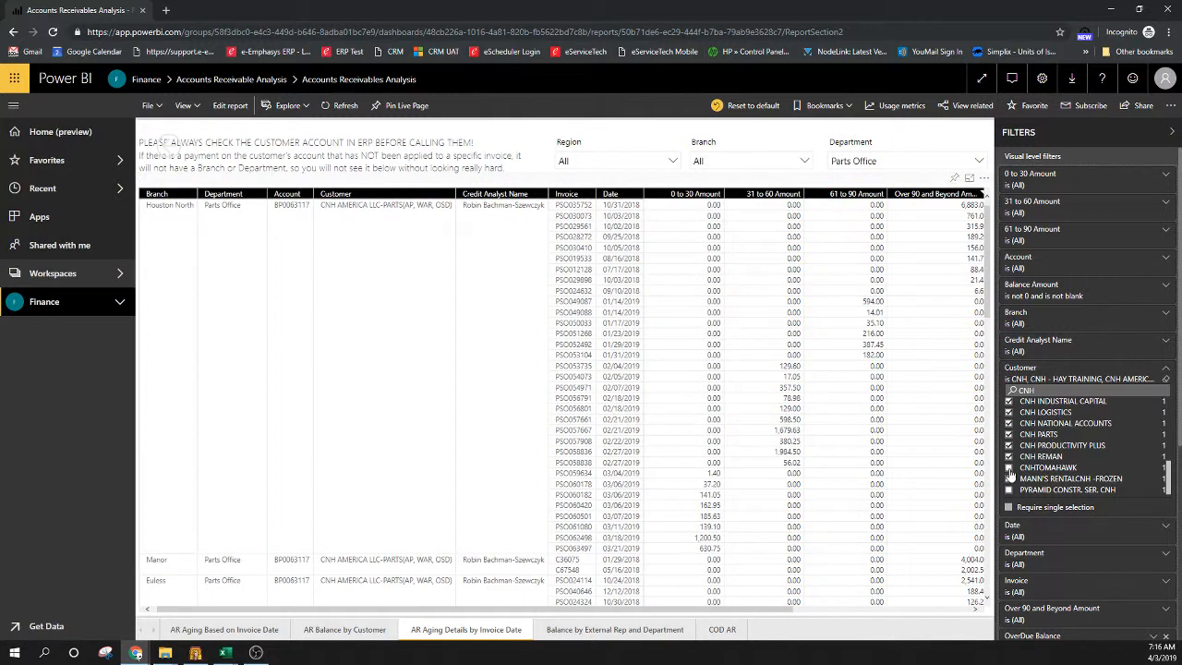
click(1008, 468)
Step: Collapse the filters and review the CNH invoices for each branch, including their aging and Balance Amount columns
click(1174, 133)
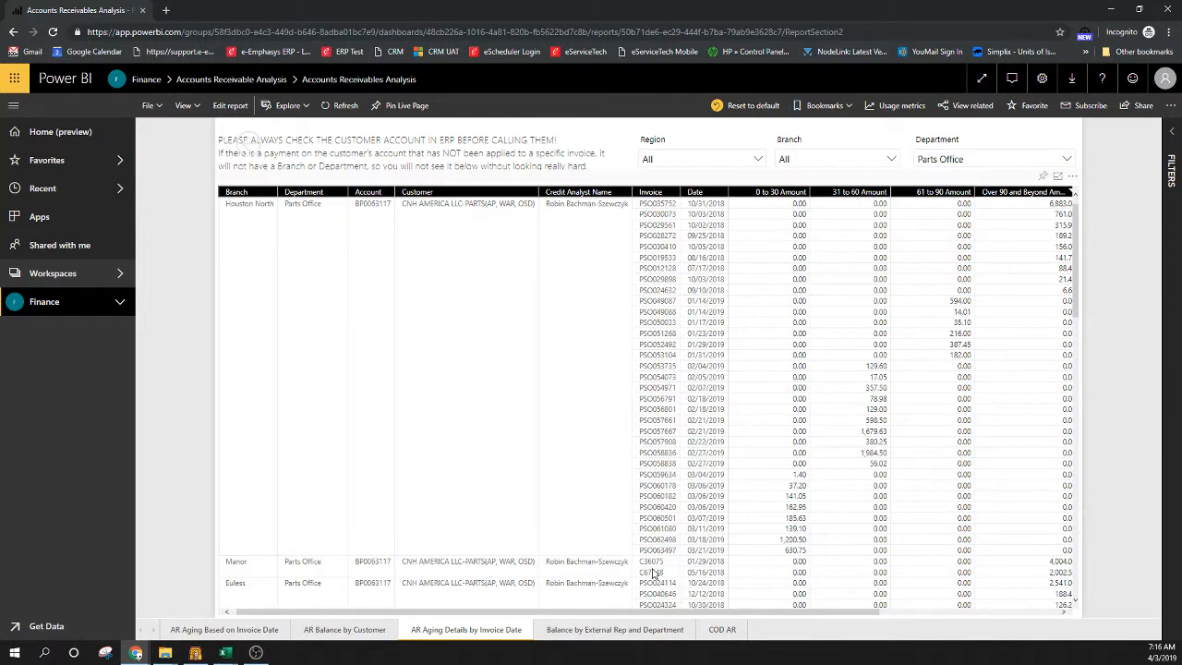
scroll(652, 573, down, 5)
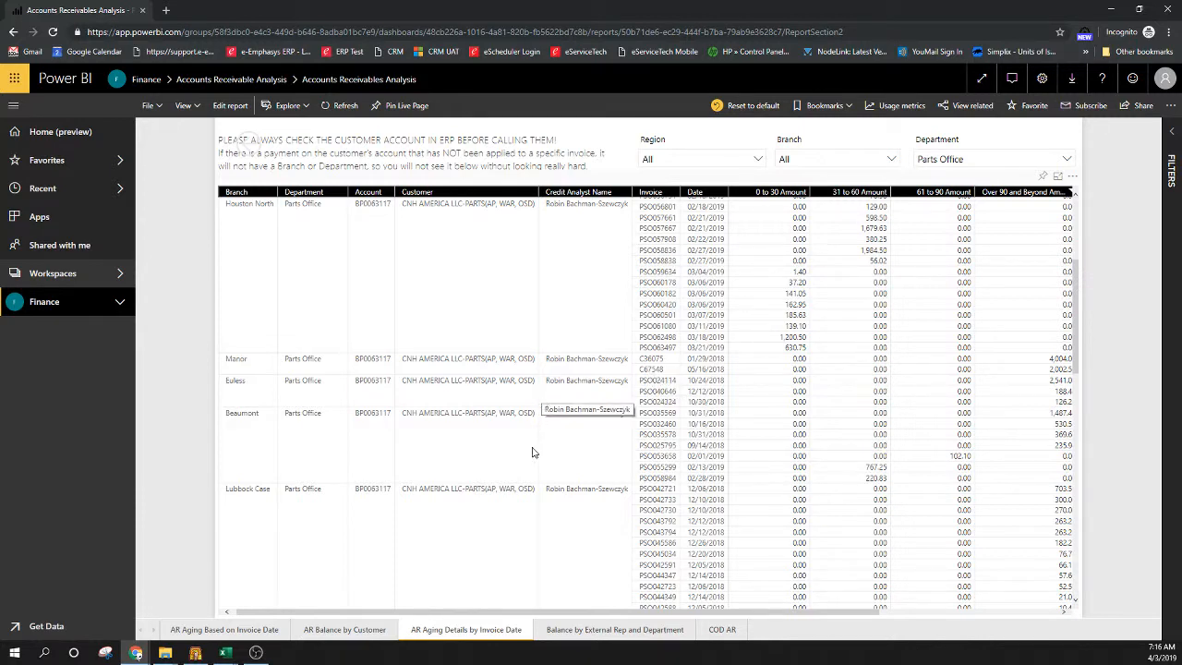
scroll(541, 499, down, 5)
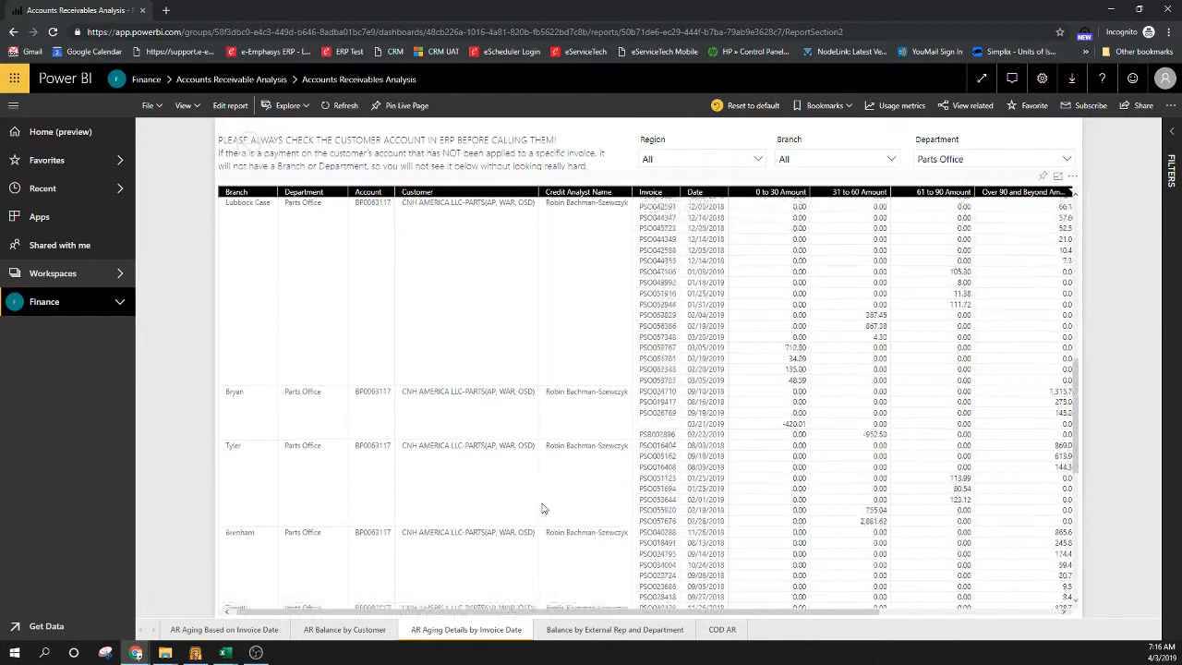
scroll(543, 507, down, 3)
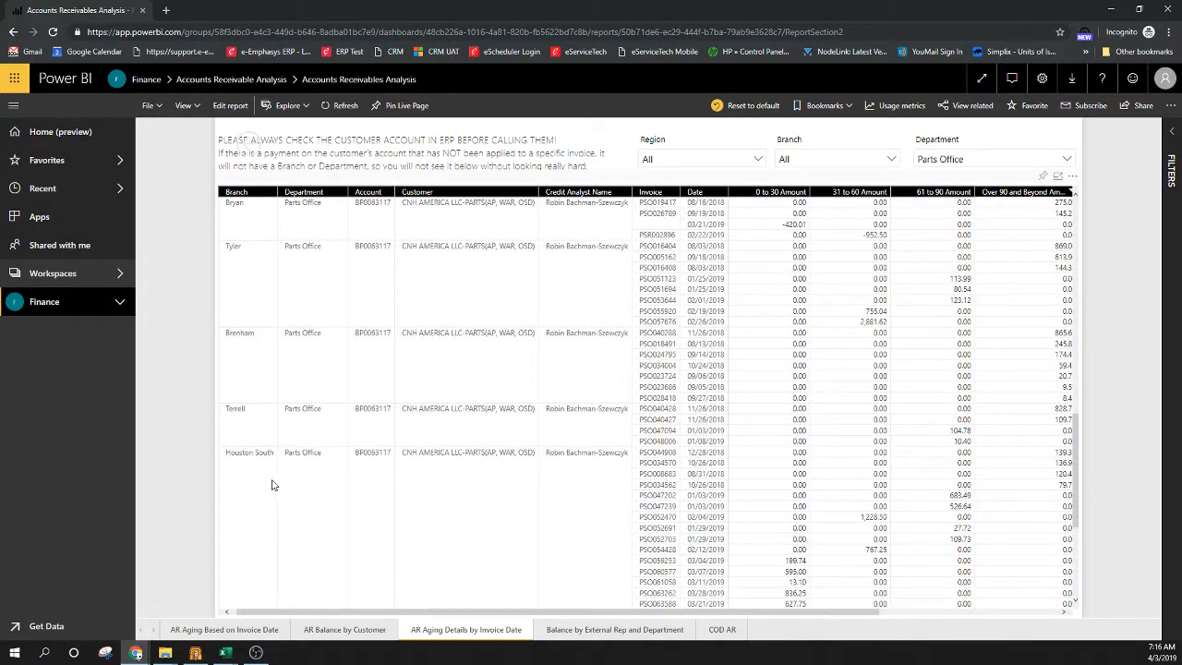
scroll(282, 503, down, 4)
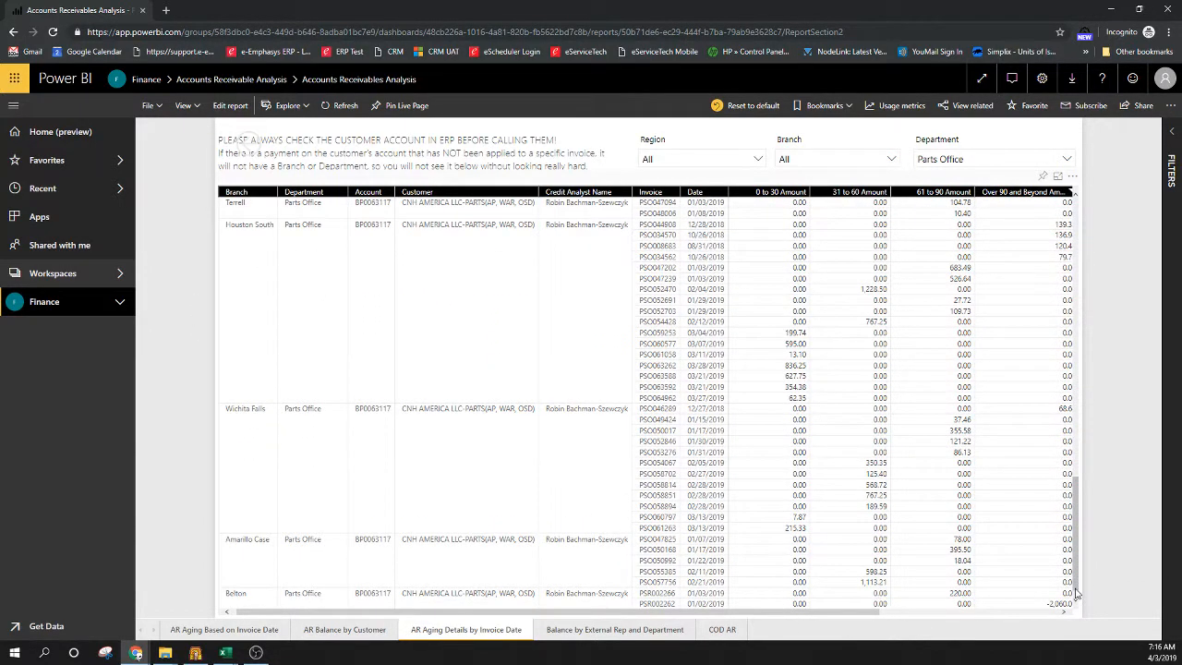
drag(842, 615, 1070, 634)
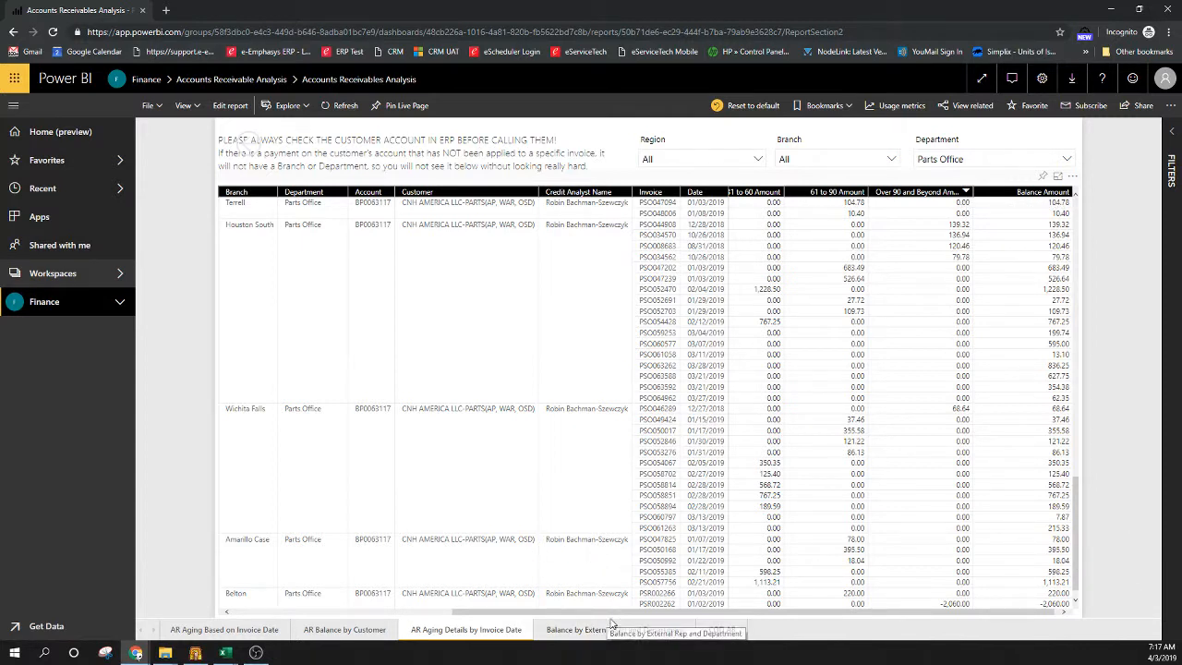
drag(616, 612, 383, 580)
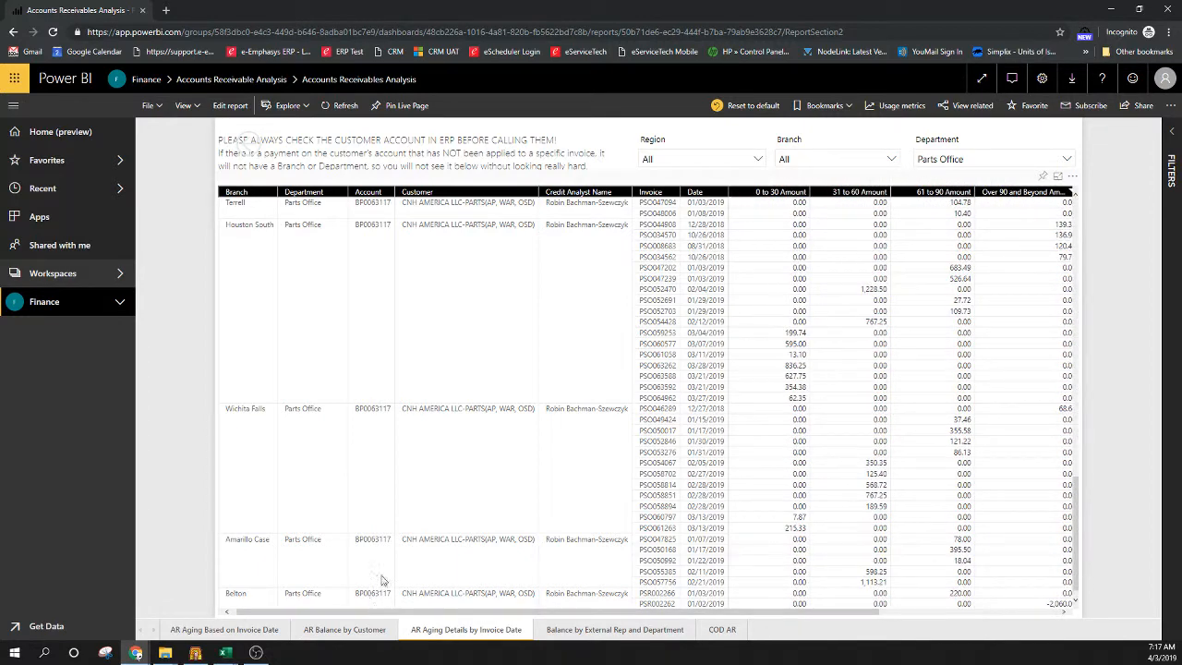
scroll(457, 433, up, 10)
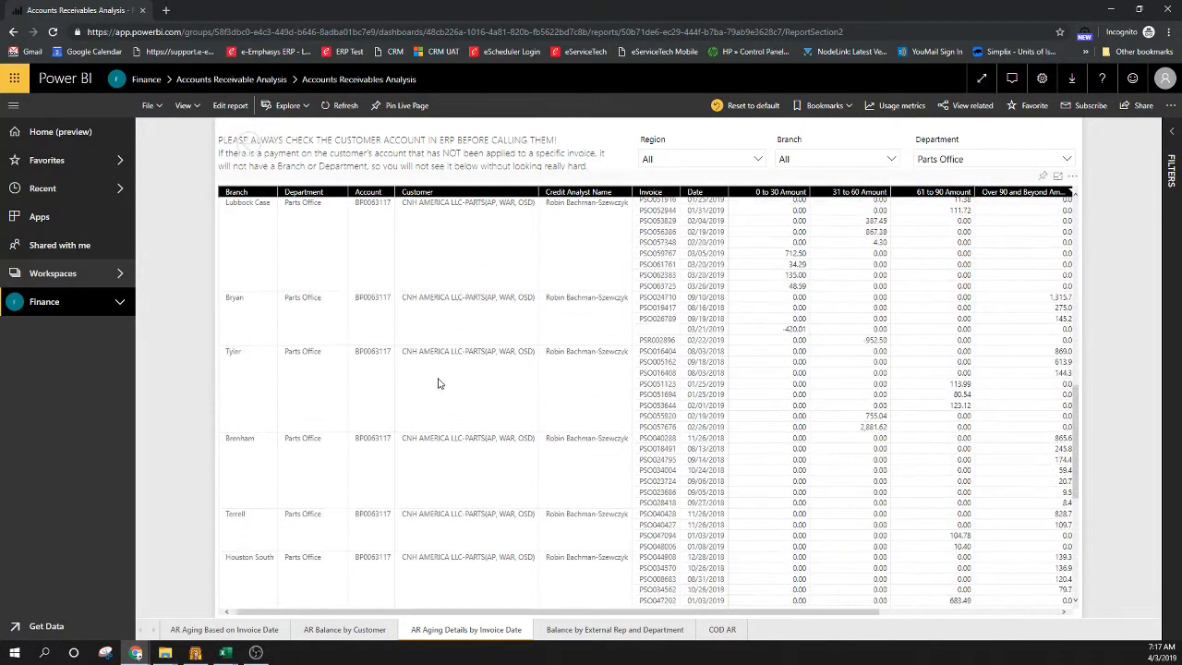
scroll(434, 355, up, 10)
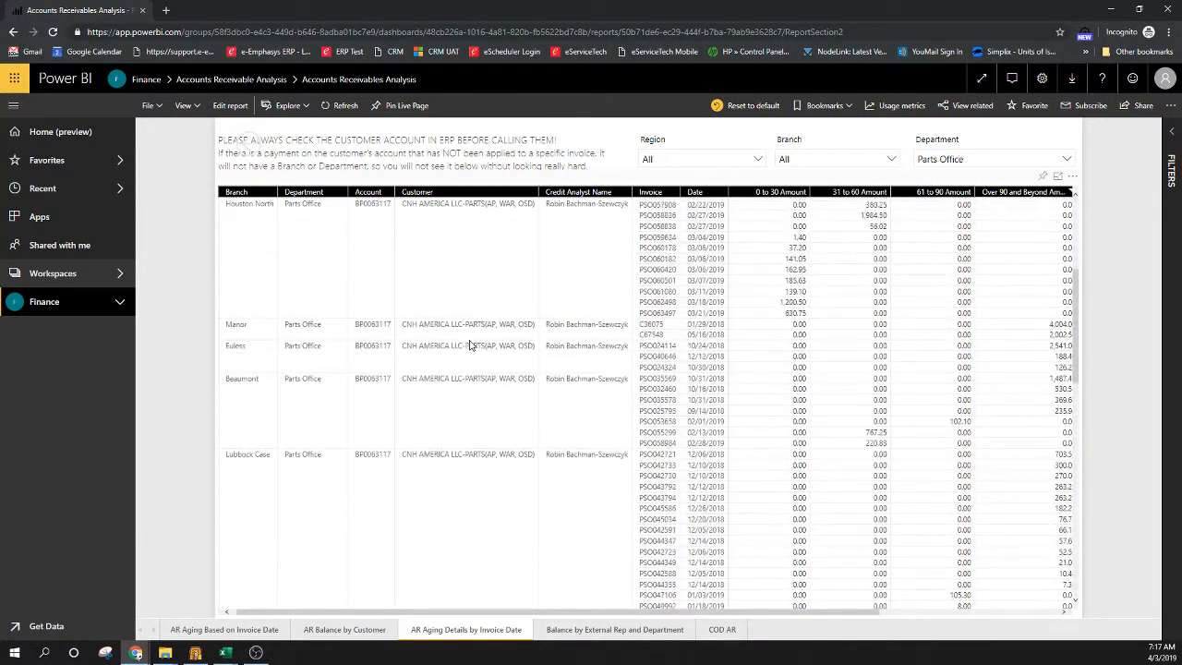
scroll(471, 337, up, 5)
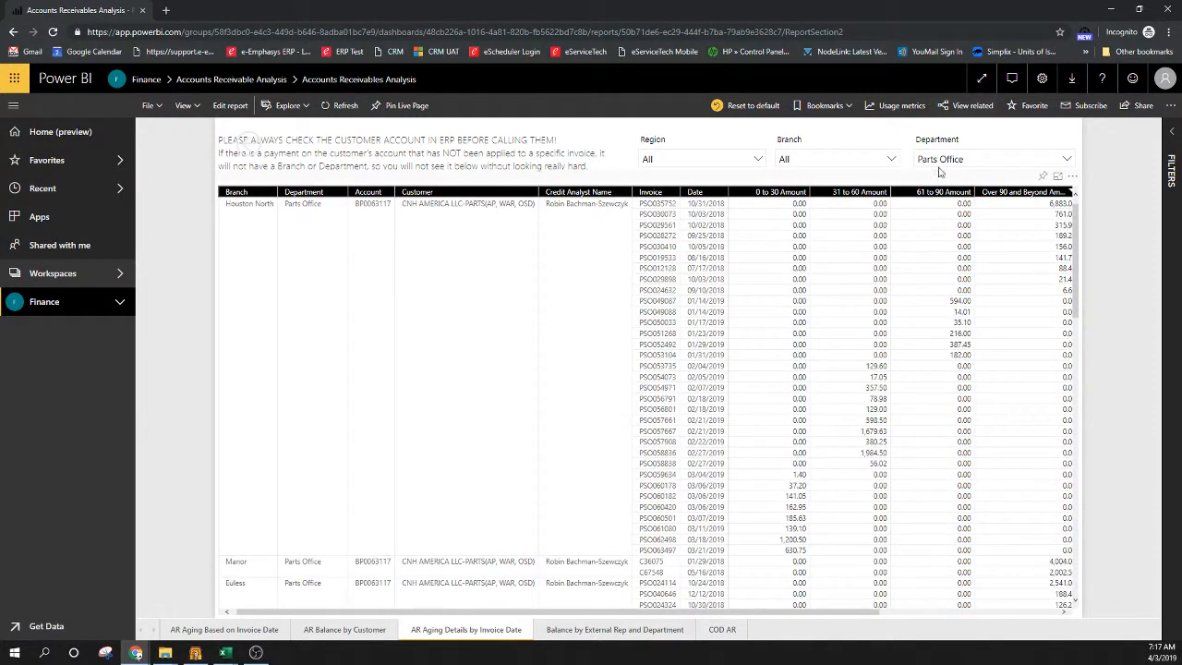
Step: Search the Customer filter for CNH America LLC and deselect CNH AMERICA LLC, CNH AMERICA LLC- MACHINES, CNH and CNH AMERICA
click(1170, 149)
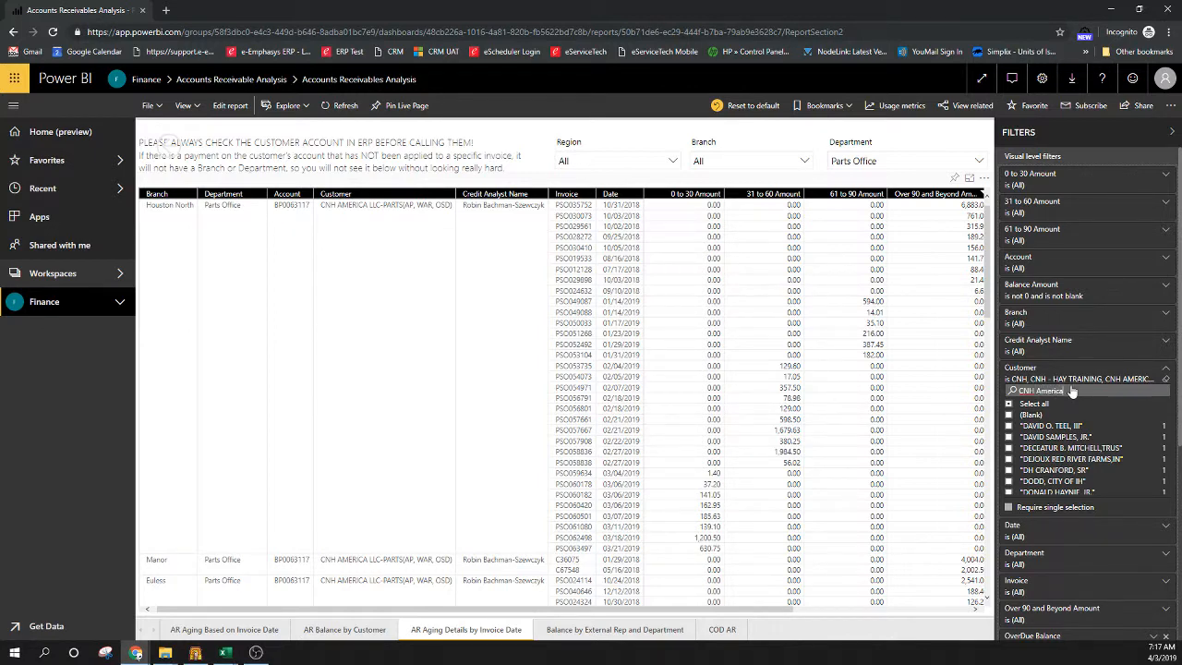
text(LL)
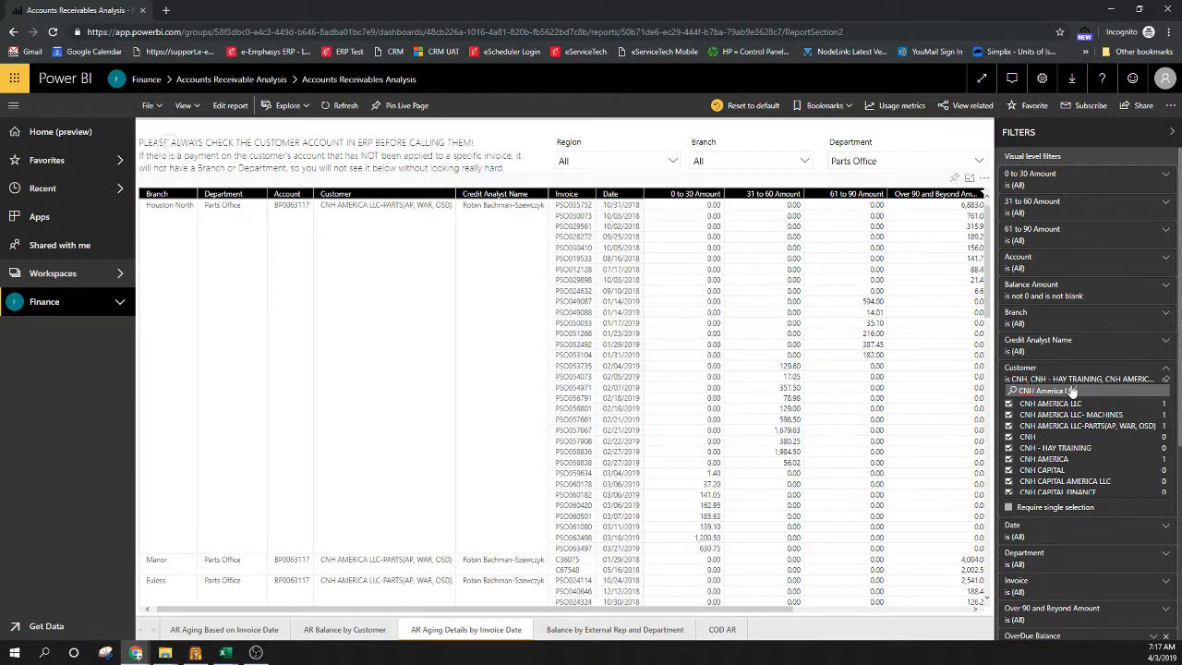
text(C)
click(1009, 405)
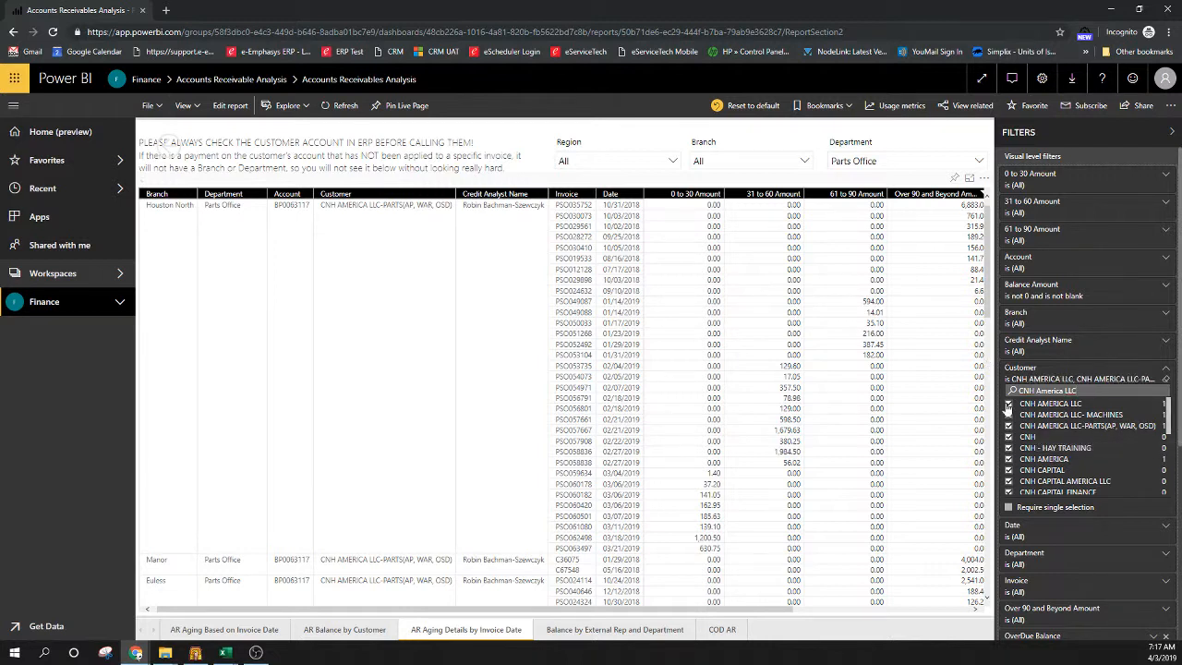
click(1009, 406)
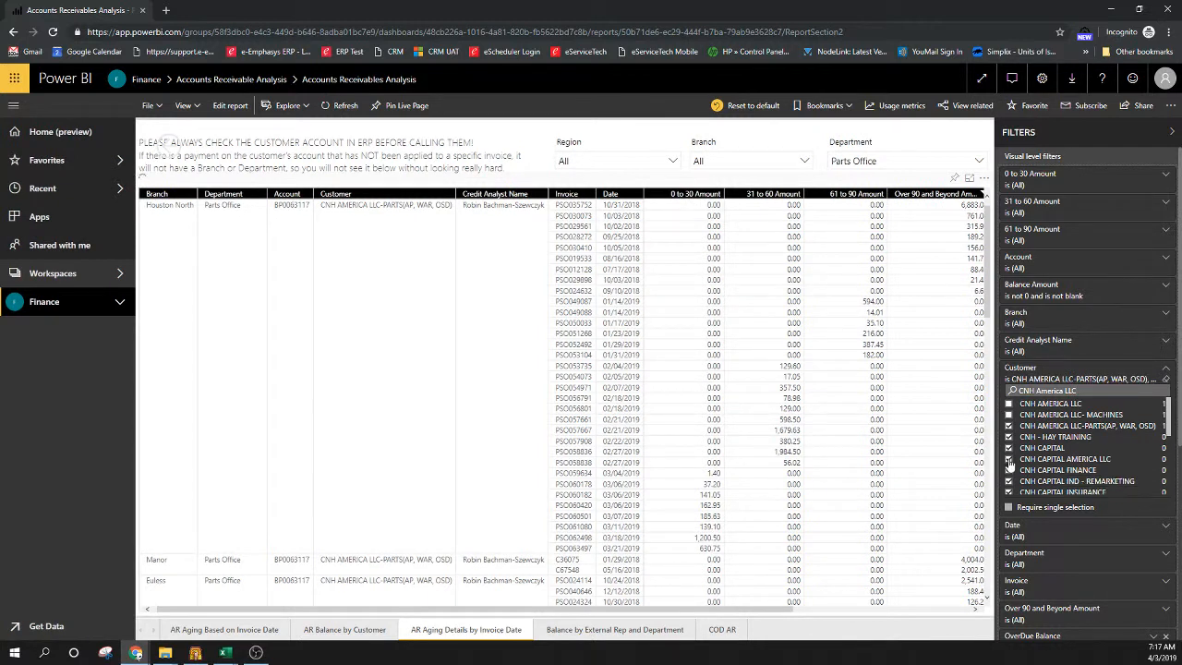
Step: Deselect CNH - HAY TRAINING and the customers from CNH CAPITAL through CNH GOODFIELD in the Customer filter
click(1008, 439)
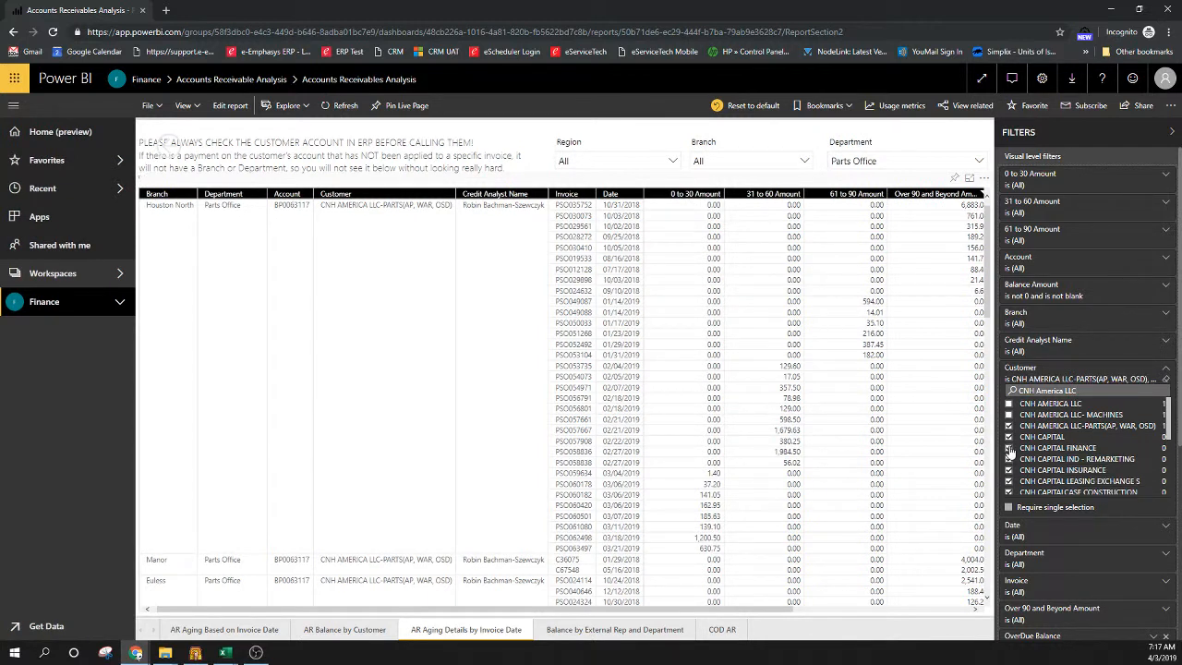
click(1008, 448)
click(1008, 440)
click(1008, 449)
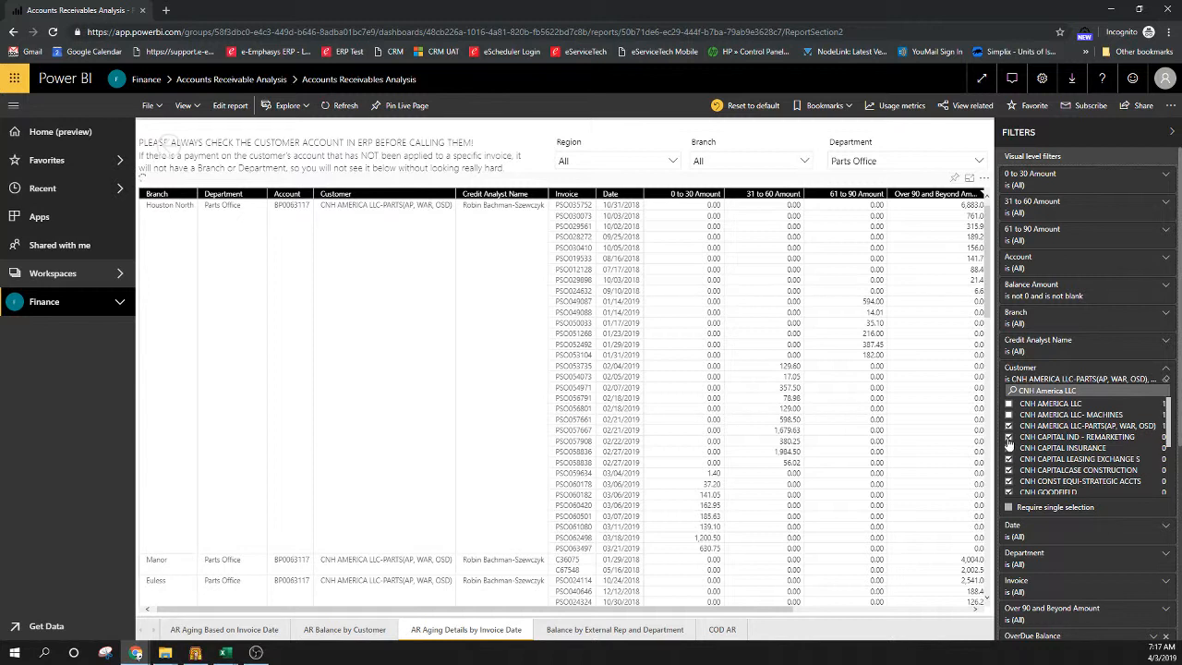
click(1008, 438)
click(1008, 438)
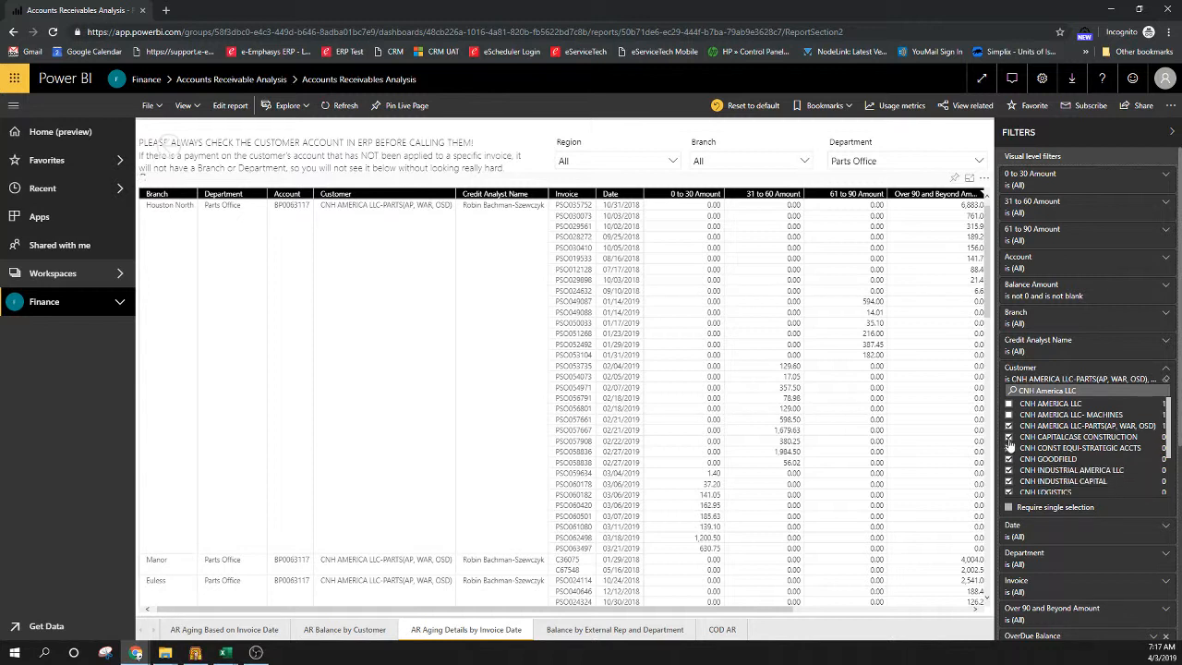
click(1009, 438)
click(1009, 438)
click(1009, 438)
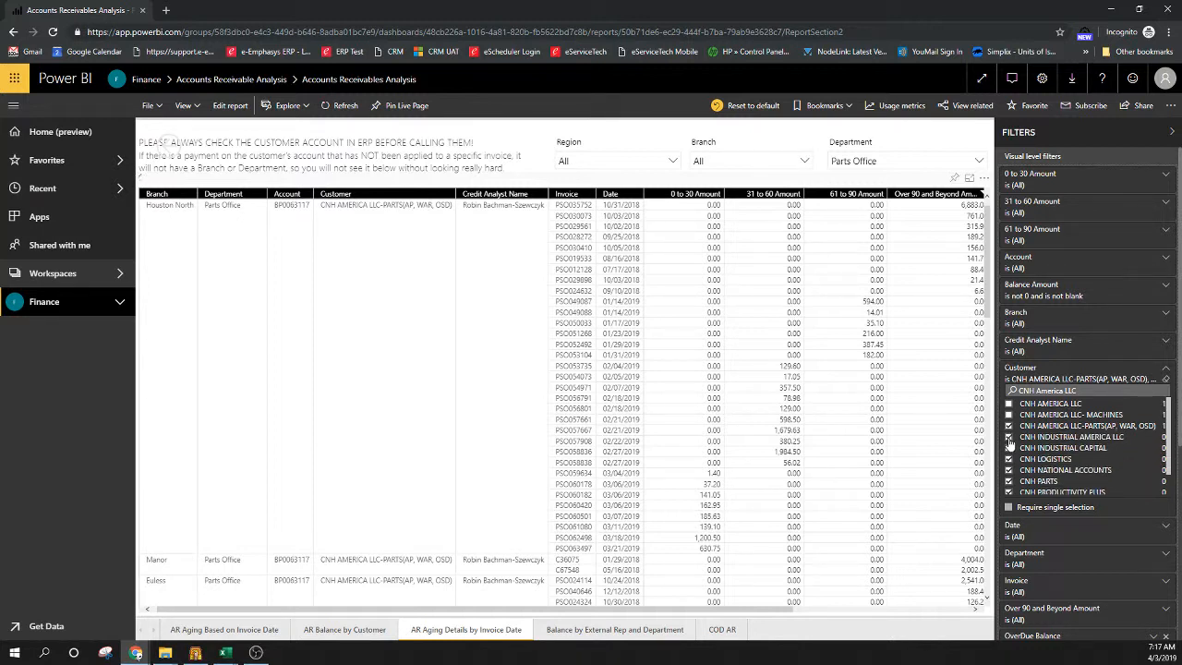
Step: Deselect the customers from CNH INDUSTRIAL AMERICA LLC through CNHTOMAHAWK, keeping only CNH AMERICA LLC-PARTS(AP, WAR, OSD), and collapse the filters
click(1009, 439)
click(1009, 437)
click(1009, 437)
click(1009, 438)
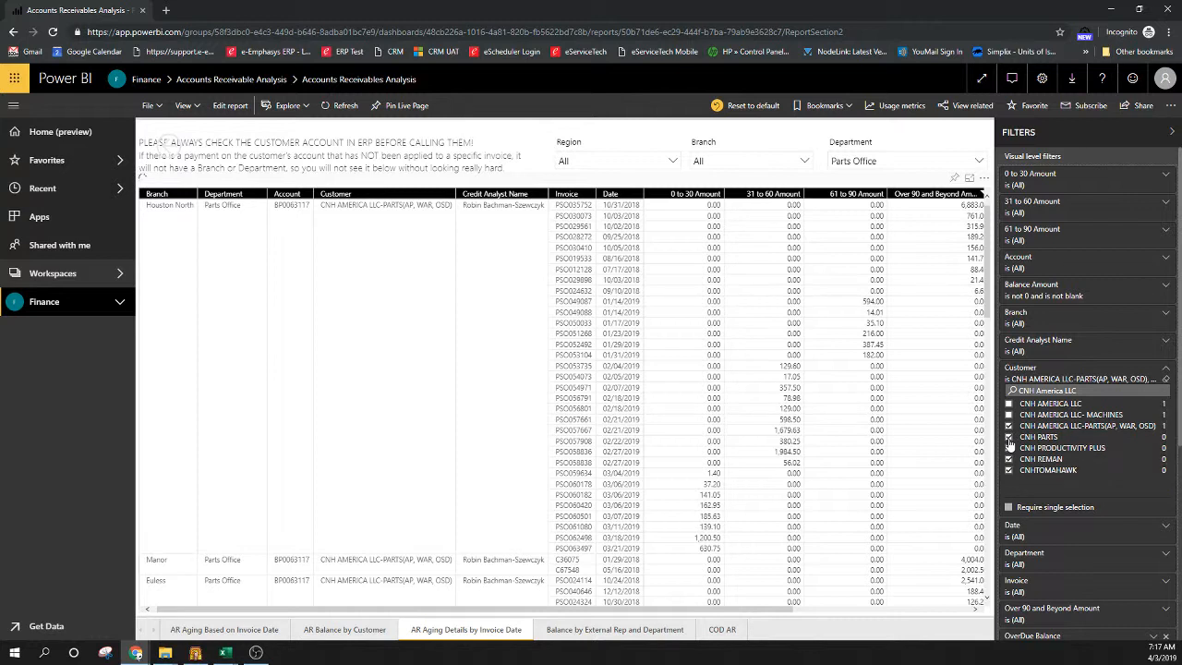
click(1009, 438)
click(1009, 439)
click(1009, 439)
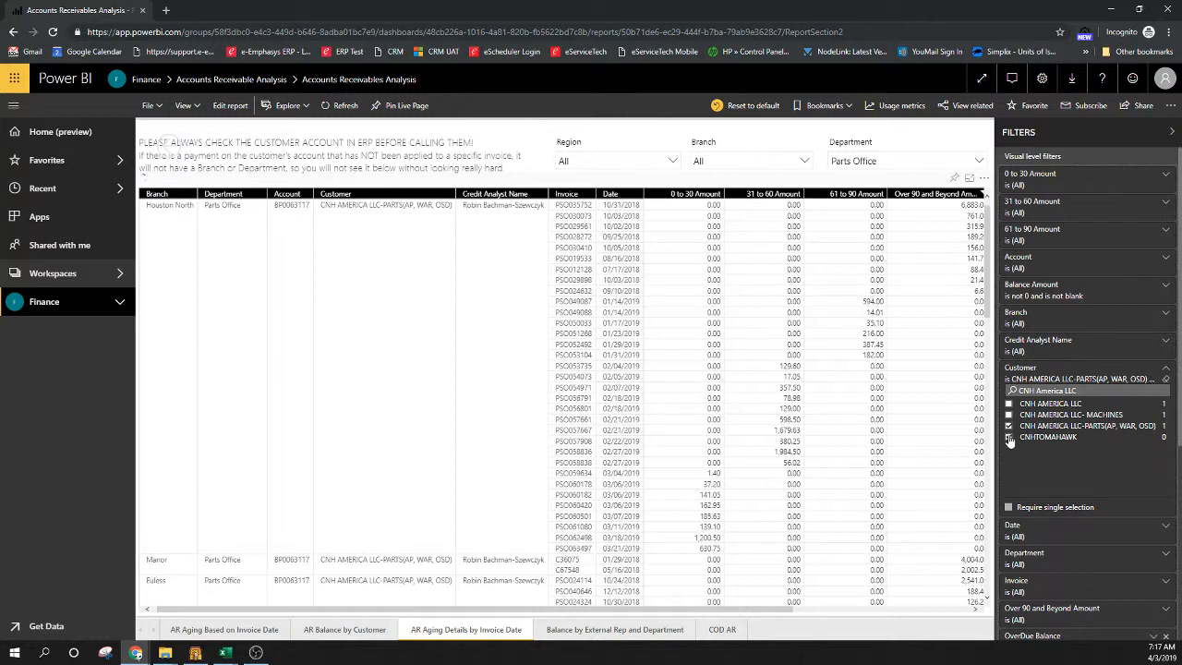
click(1009, 438)
click(1171, 132)
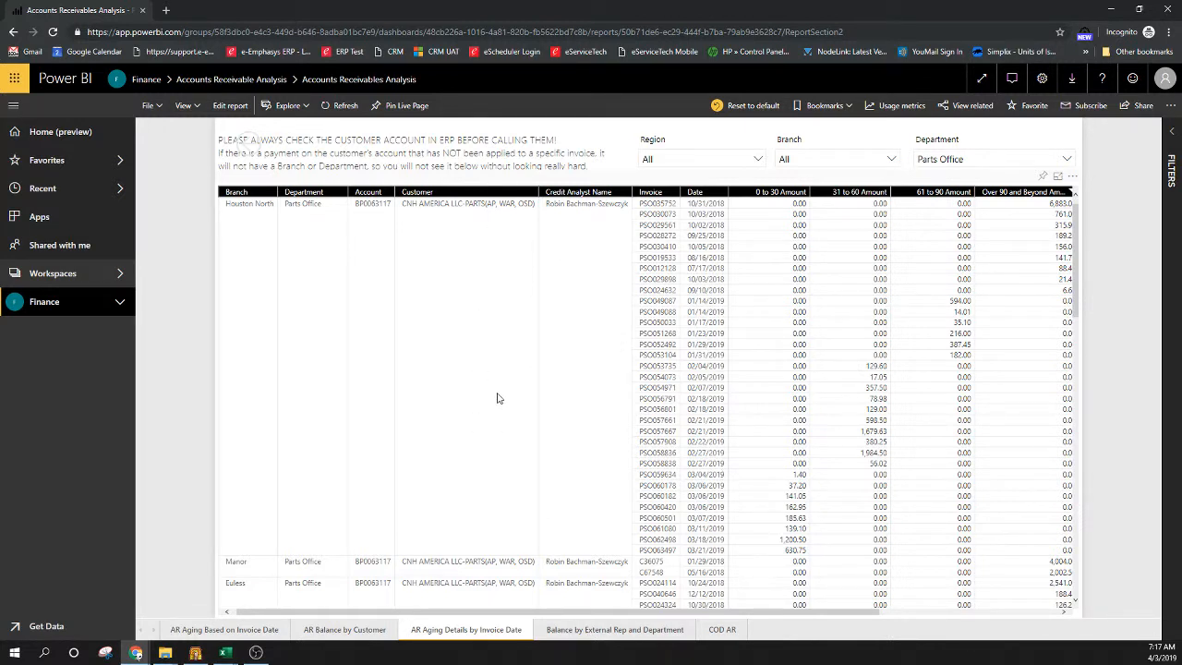
Step: Export the filtered AR aging details table as summarized data in .xlsx (Excel) format
click(1072, 179)
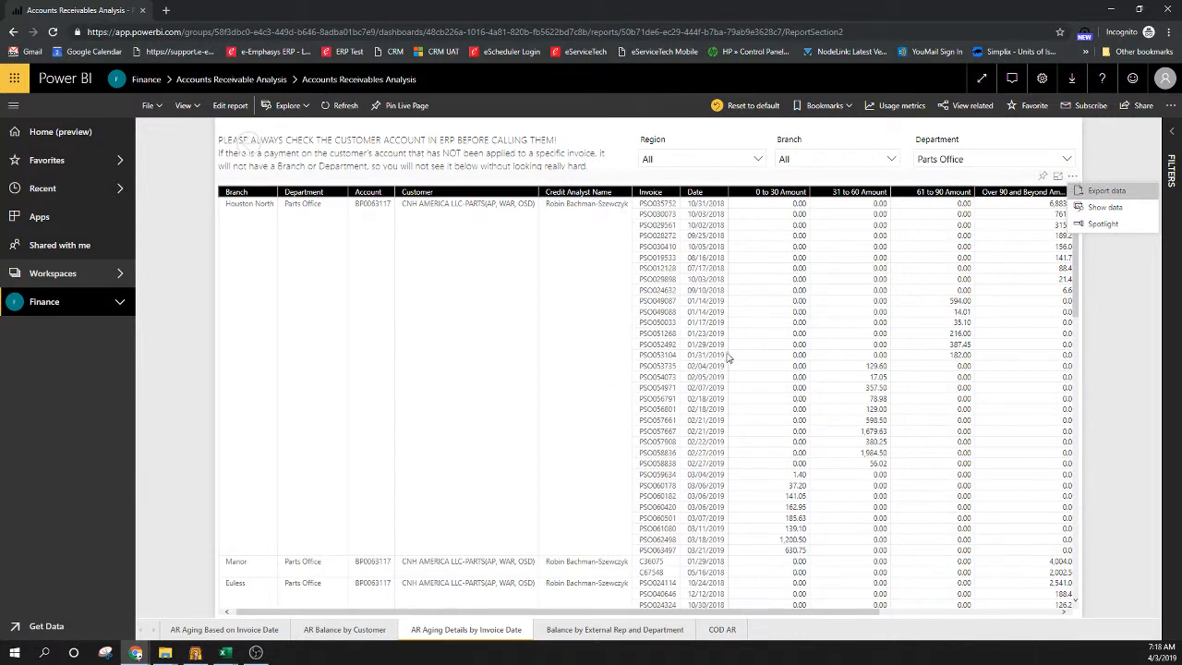
click(1137, 352)
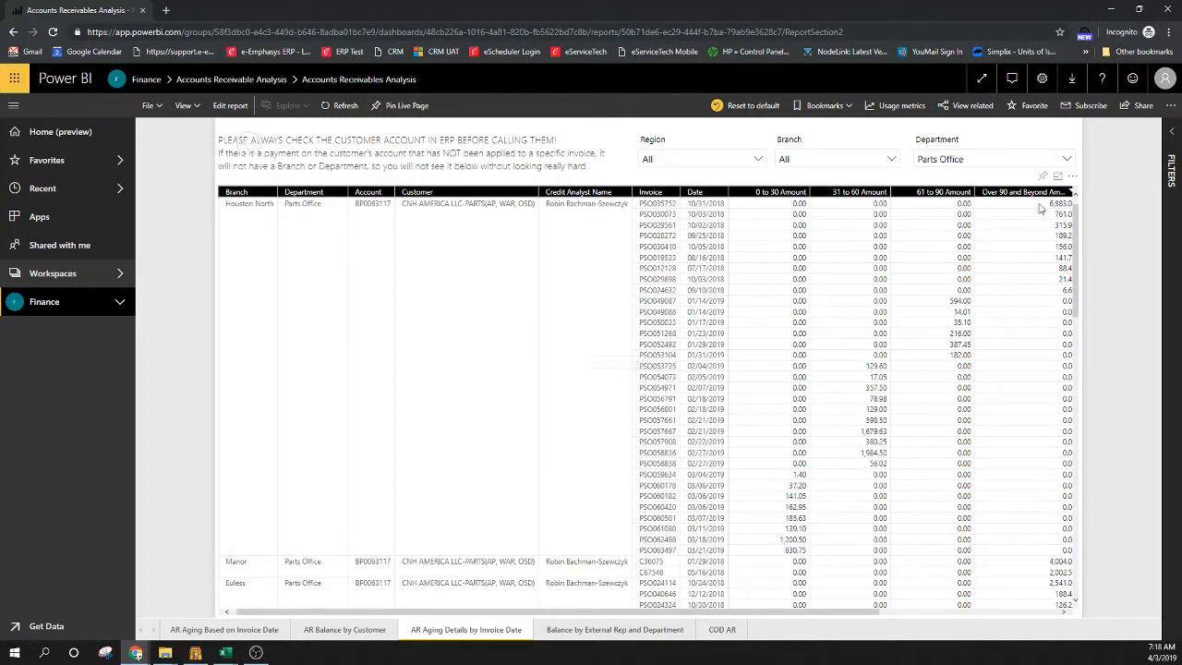
click(1075, 181)
click(1072, 177)
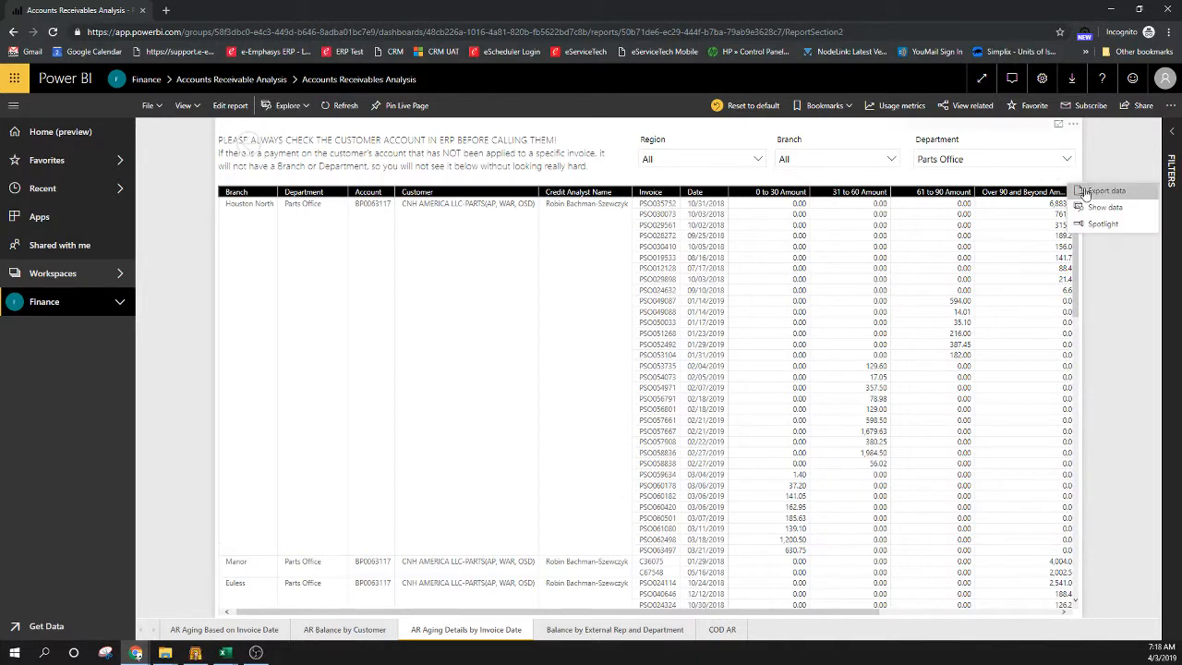
click(1084, 191)
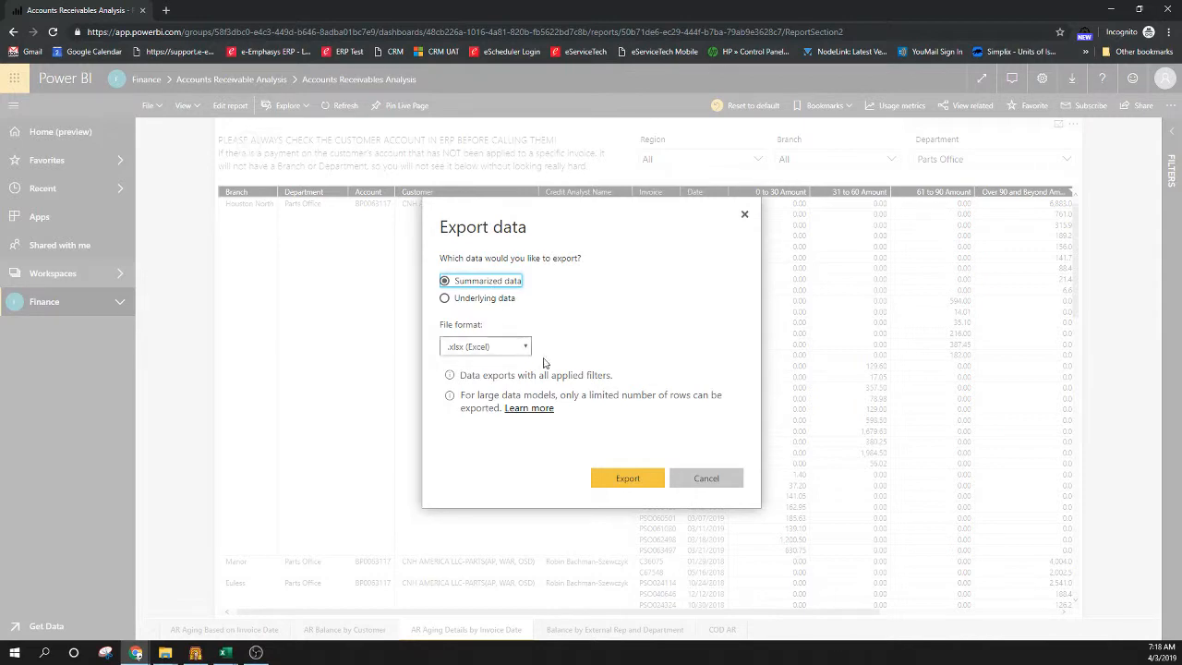
click(629, 480)
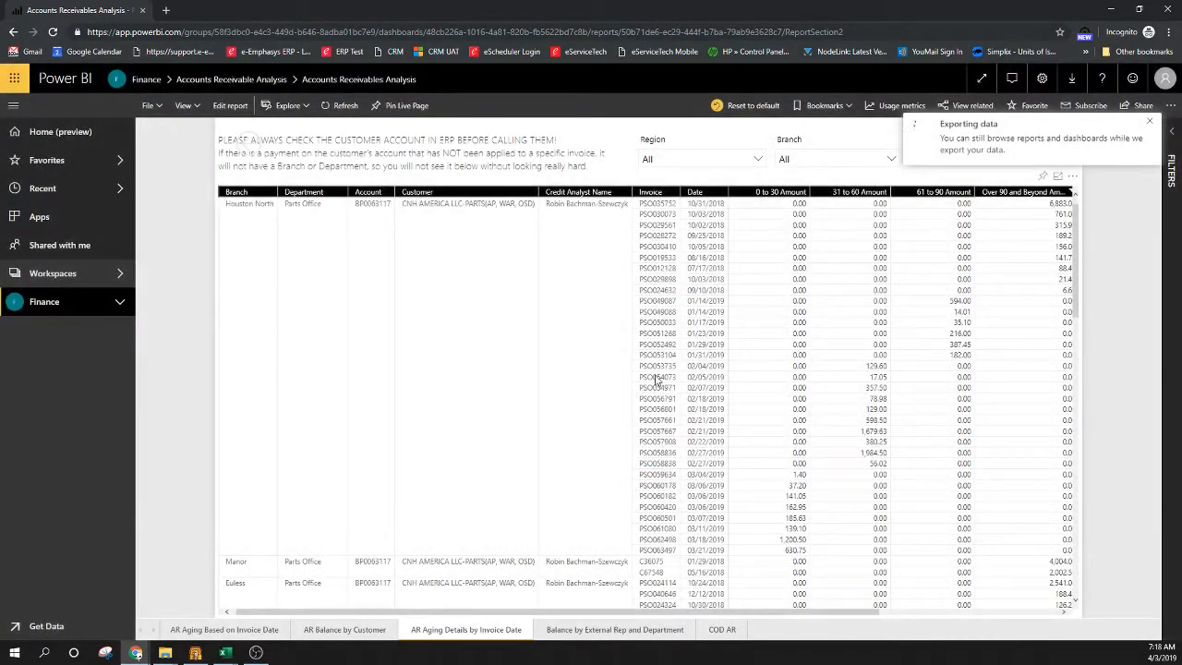
Step: Save the exported data in the Downloads folder as "CNH America LLC - Parts AR" and open the downloaded workbook in Excel
scroll(248, 189, up, 4)
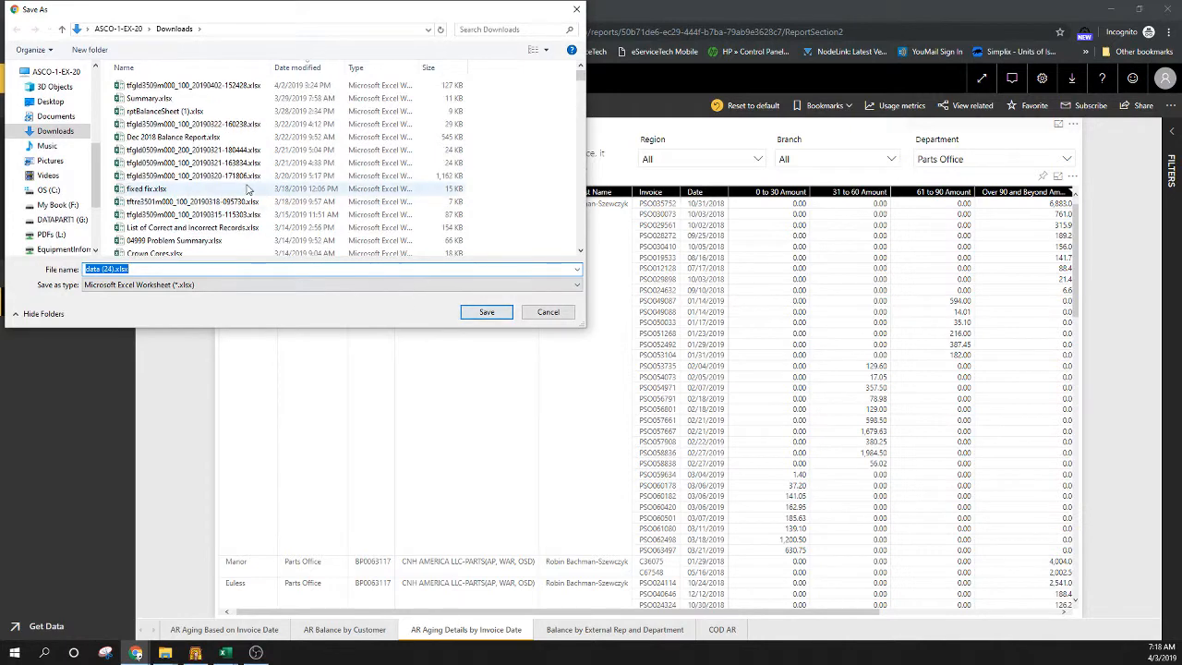
text(CNH America )
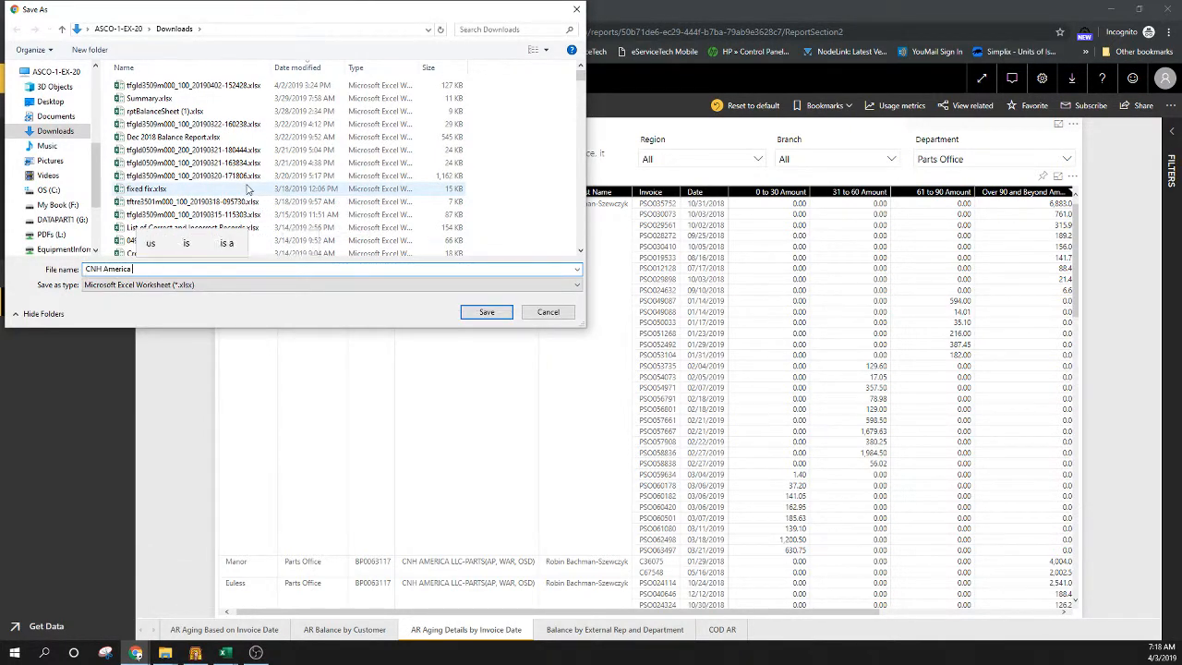
text(LLC - Parts AR)
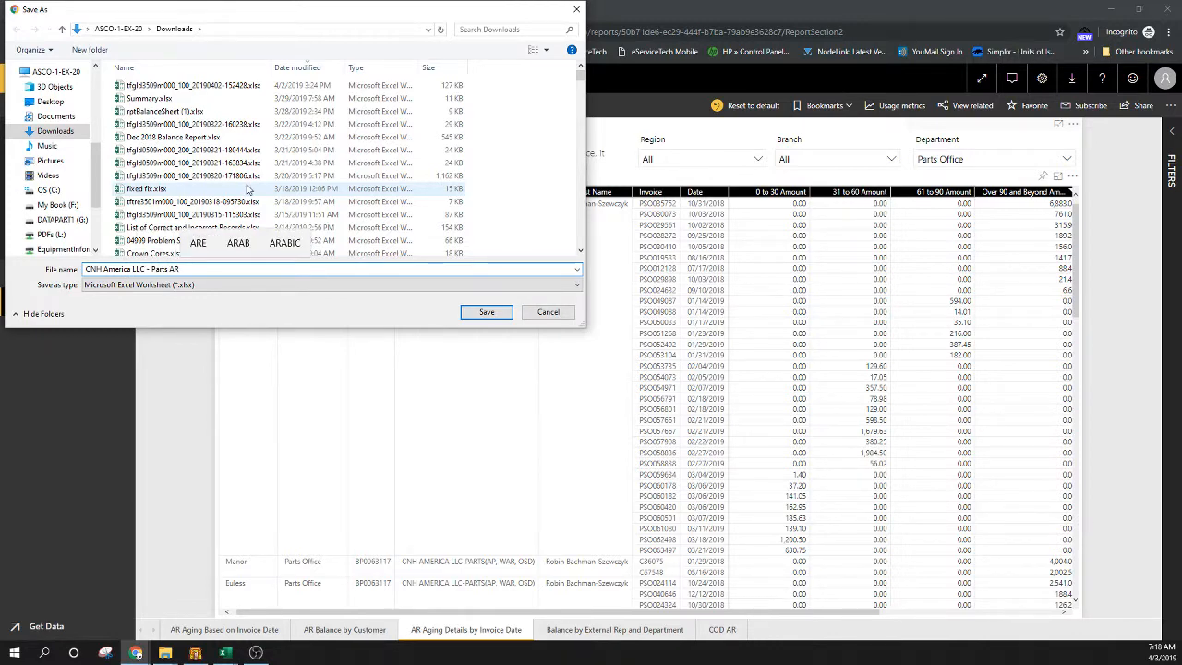
key(Return)
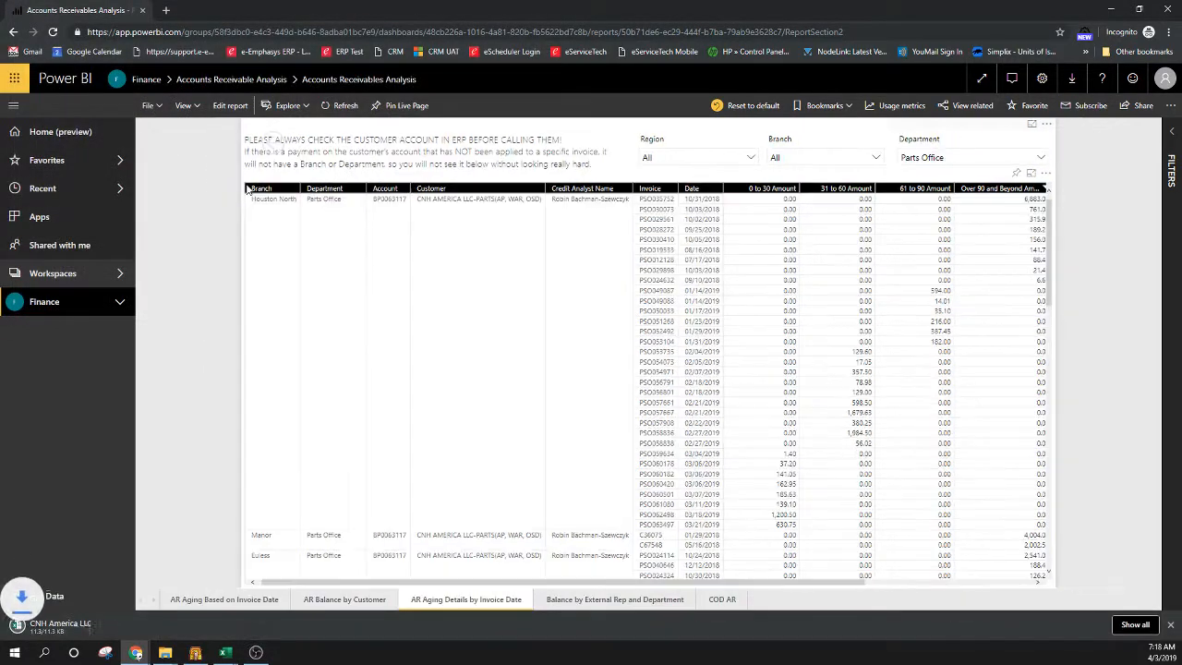
click(98, 625)
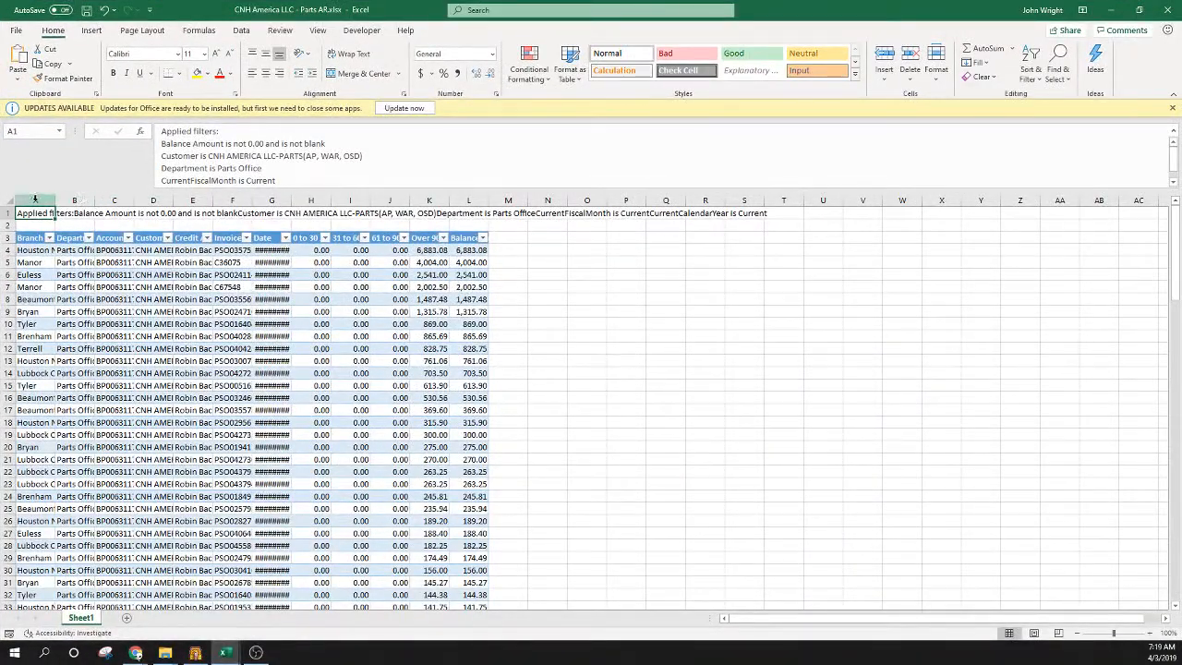
Step: Delete row 1 containing the applied filters text above the exported table
drag(33, 200, 480, 201)
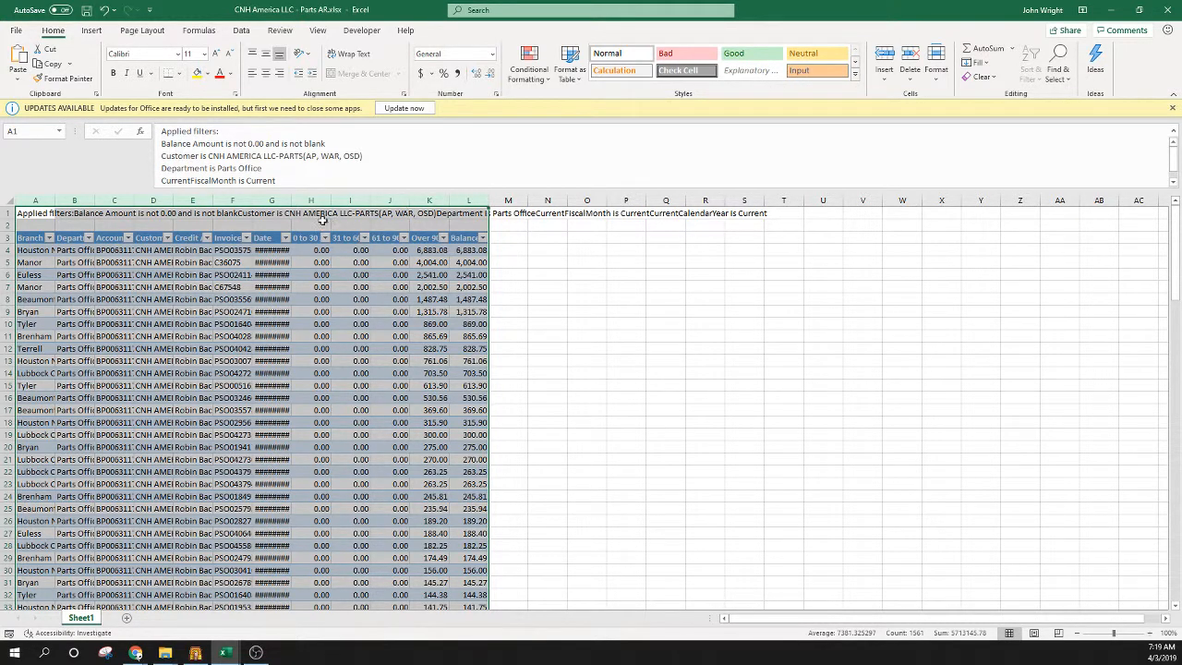
click(271, 212)
click(8, 213)
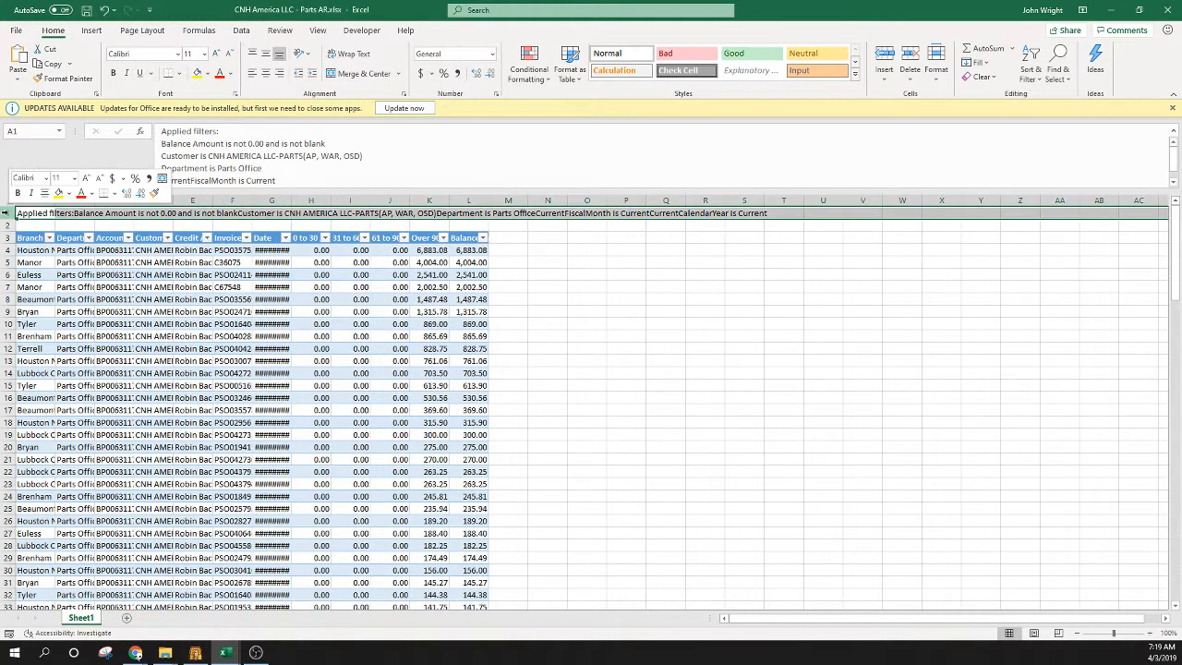
right_click(8, 213)
click(33, 332)
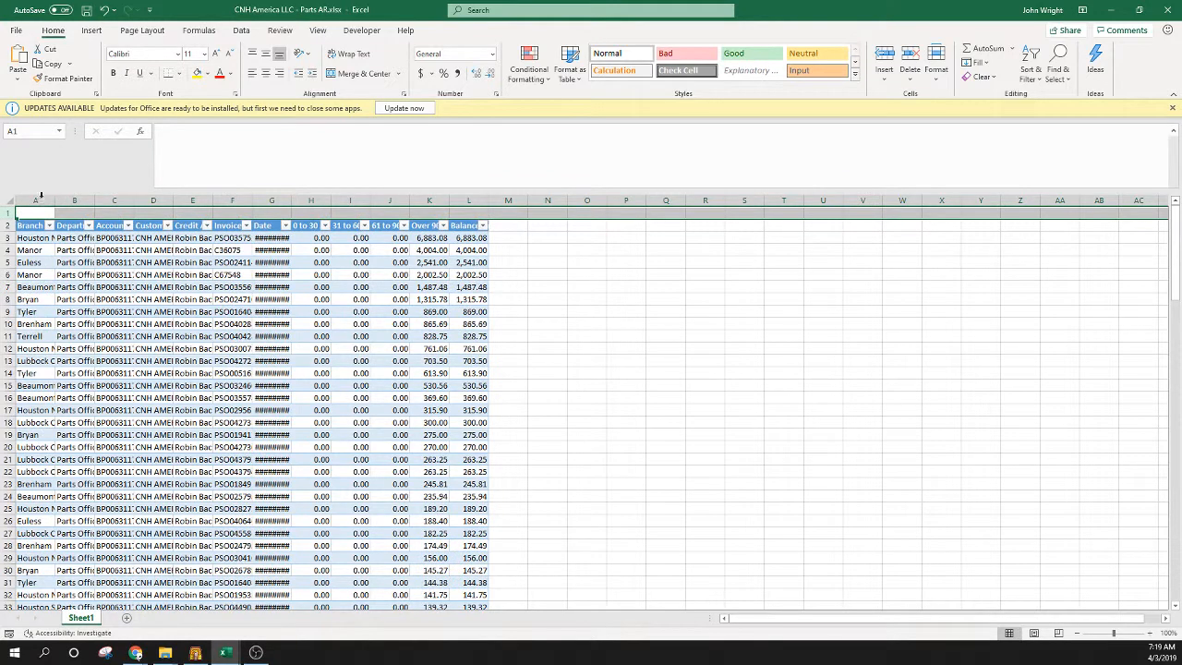
mouse_move(37, 200)
mouse_down()
mouse_move(56, 200)
mouse_move(42, 200)
mouse_up()
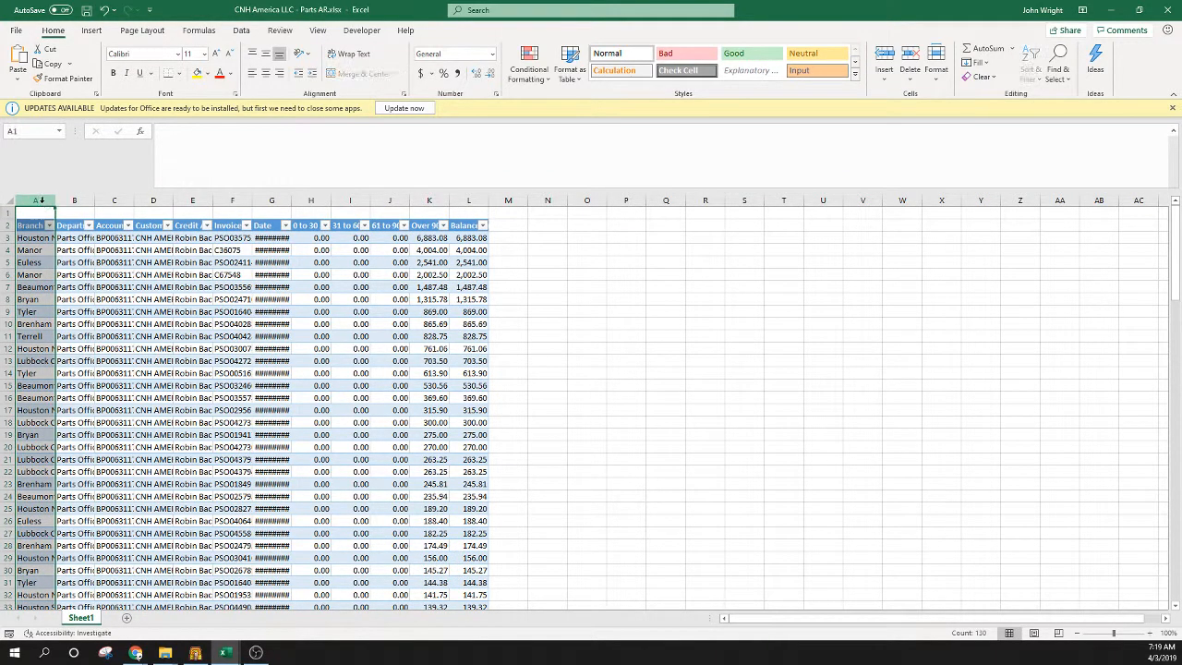
click(7, 213)
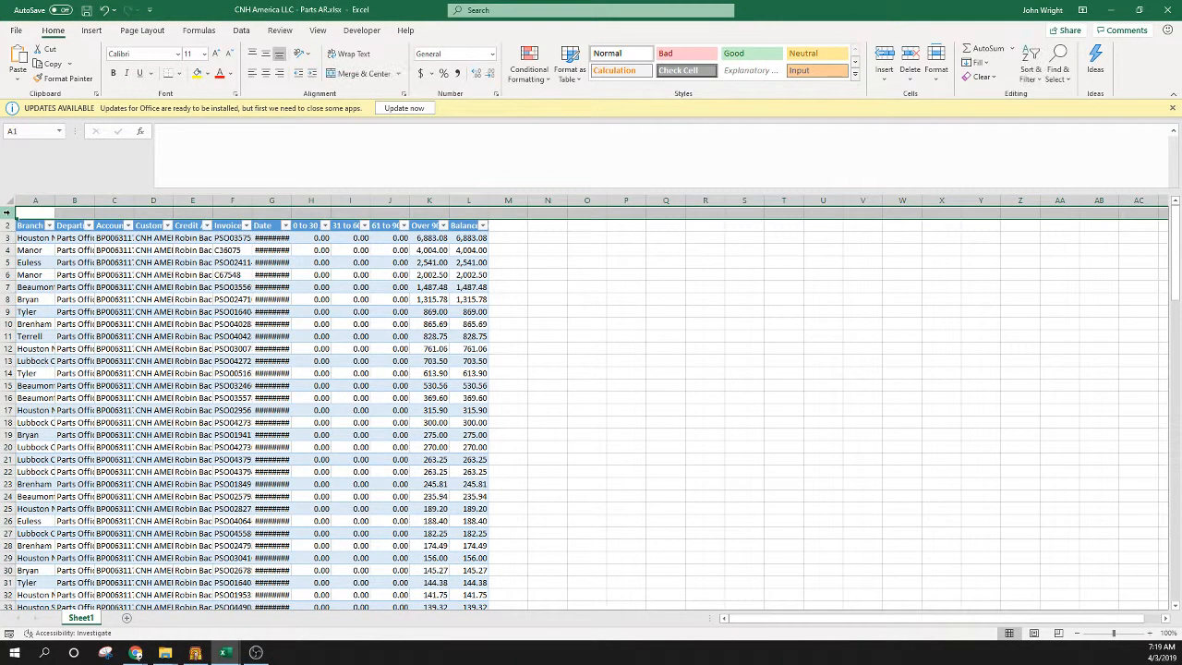
right_click(7, 212)
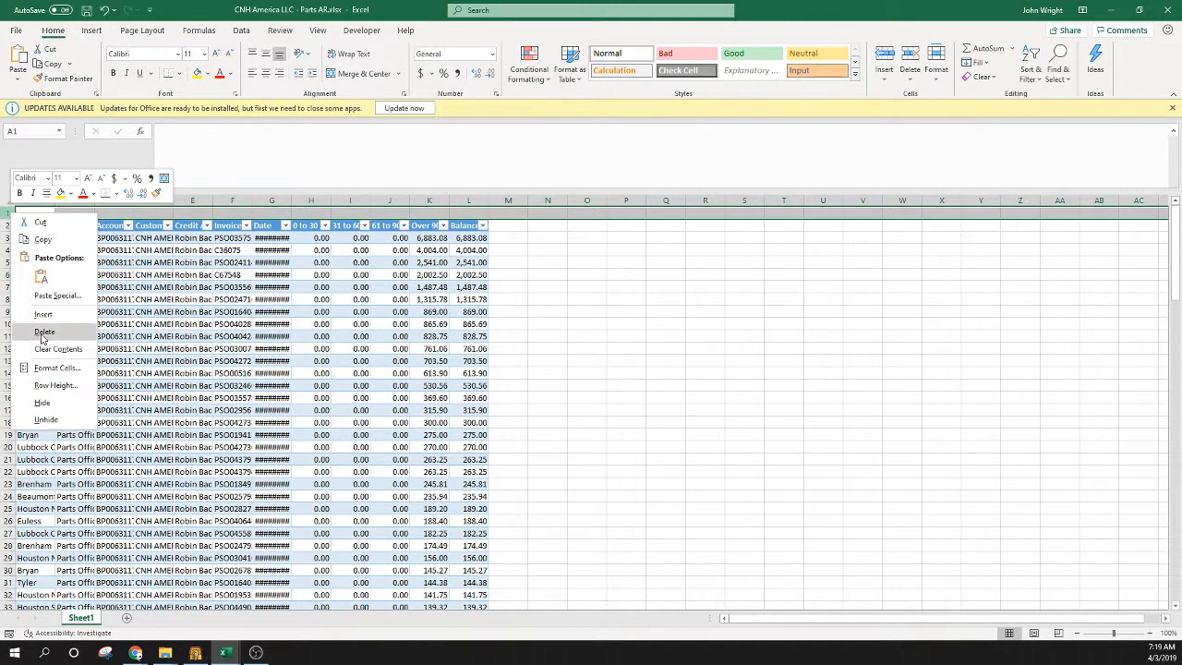
click(540, 236)
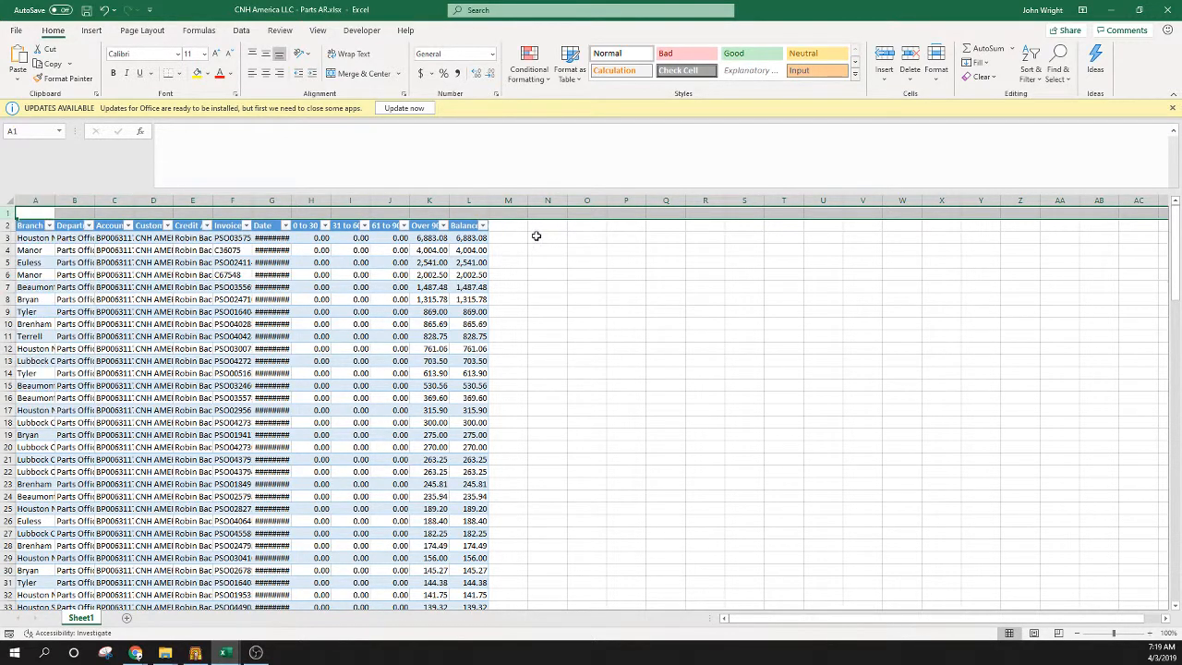
Step: Autofit the widths of columns A through L to their contents
click(46, 199)
drag(46, 199, 483, 200)
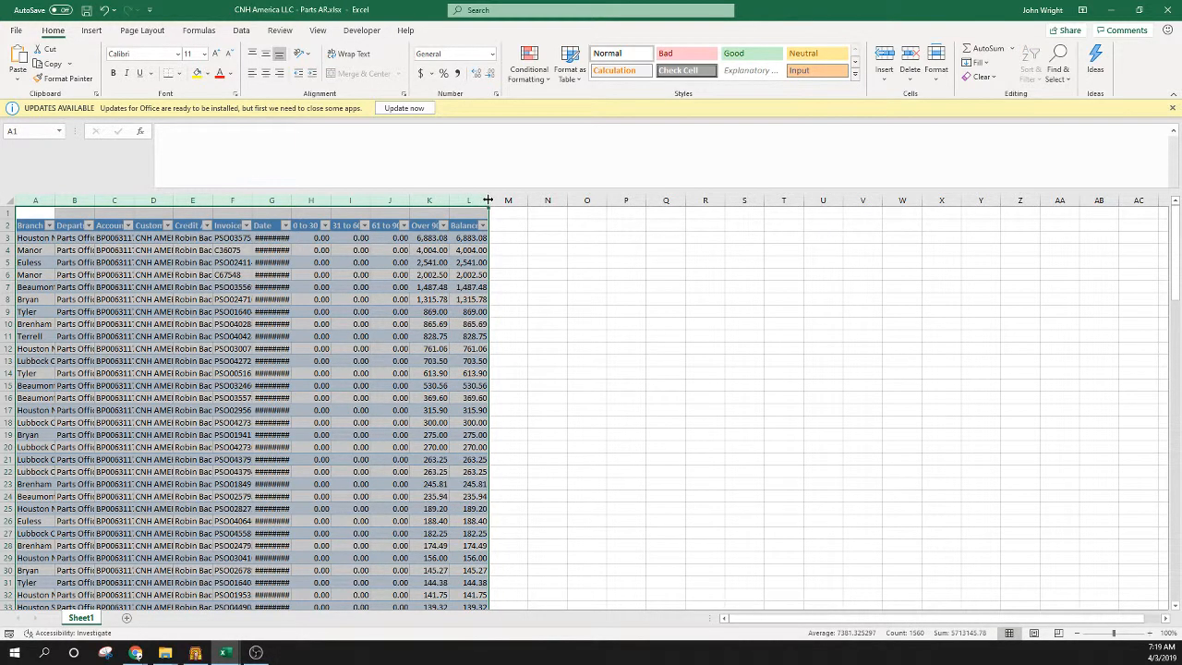
double_click(488, 198)
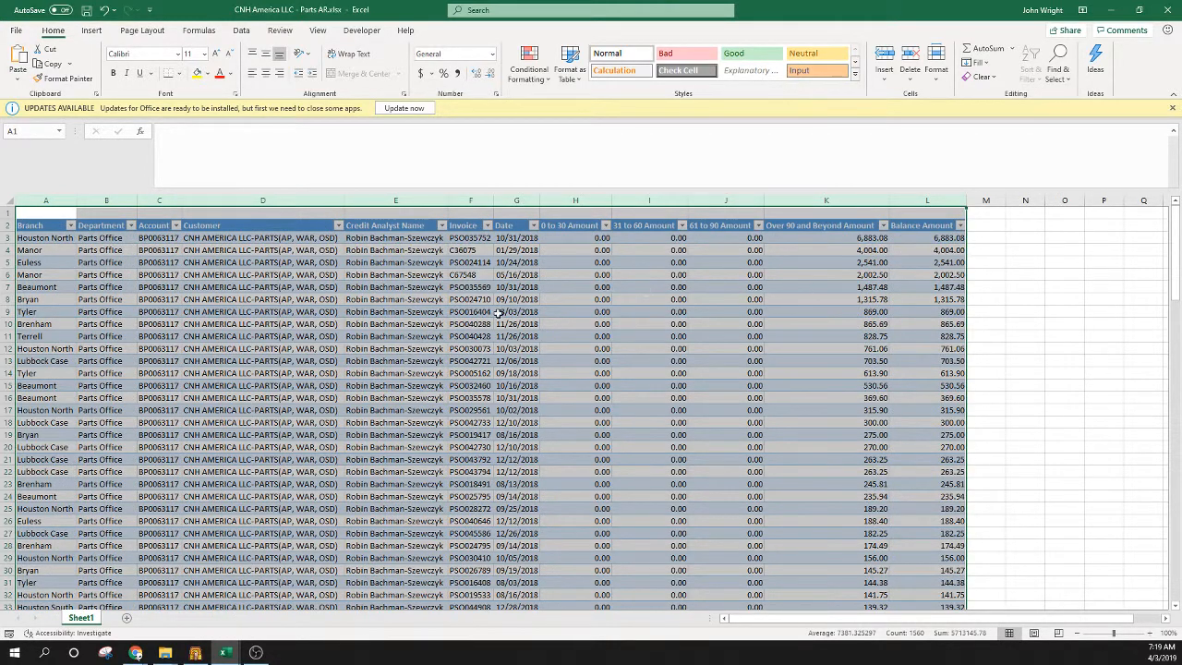
click(262, 303)
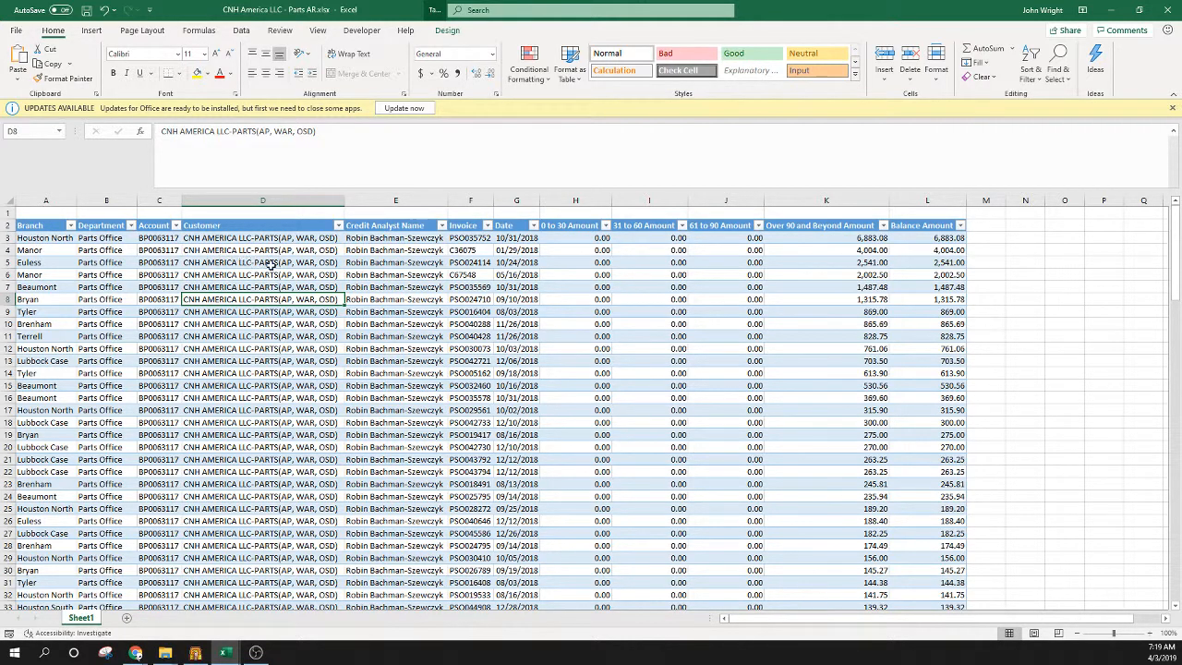
Step: Review the table's invoice rows and aging amounts down to the last row, checking the Belton entry's Over 90 and Beyond Amount
scroll(418, 417, down, 20)
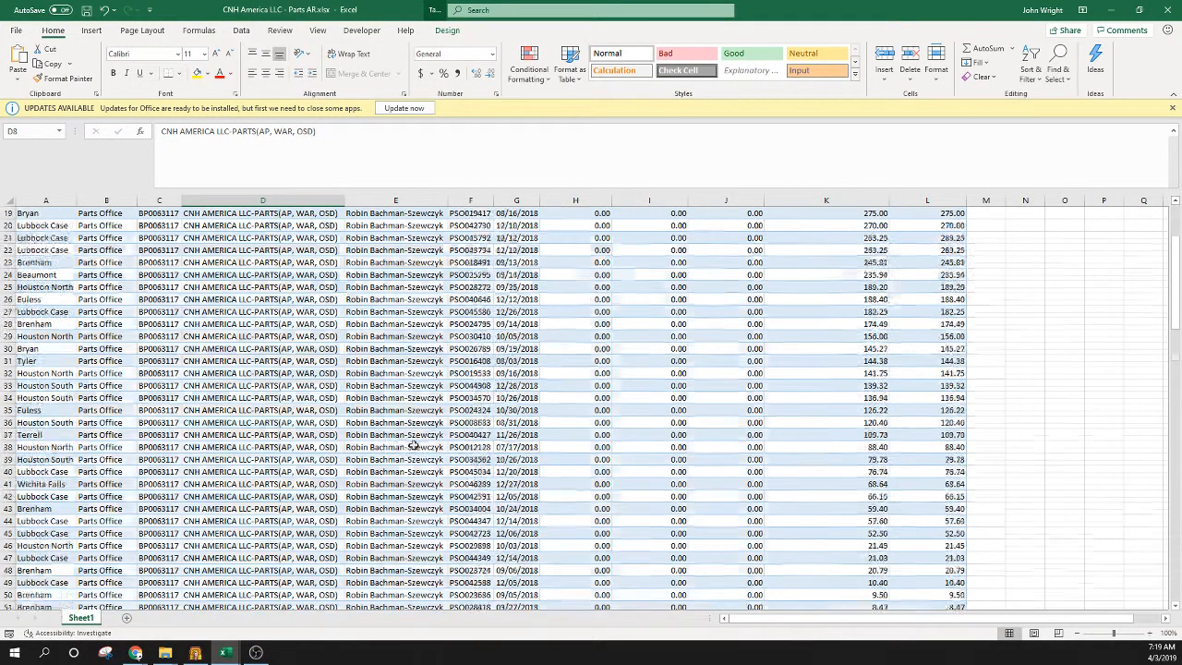
scroll(399, 519, down, 8)
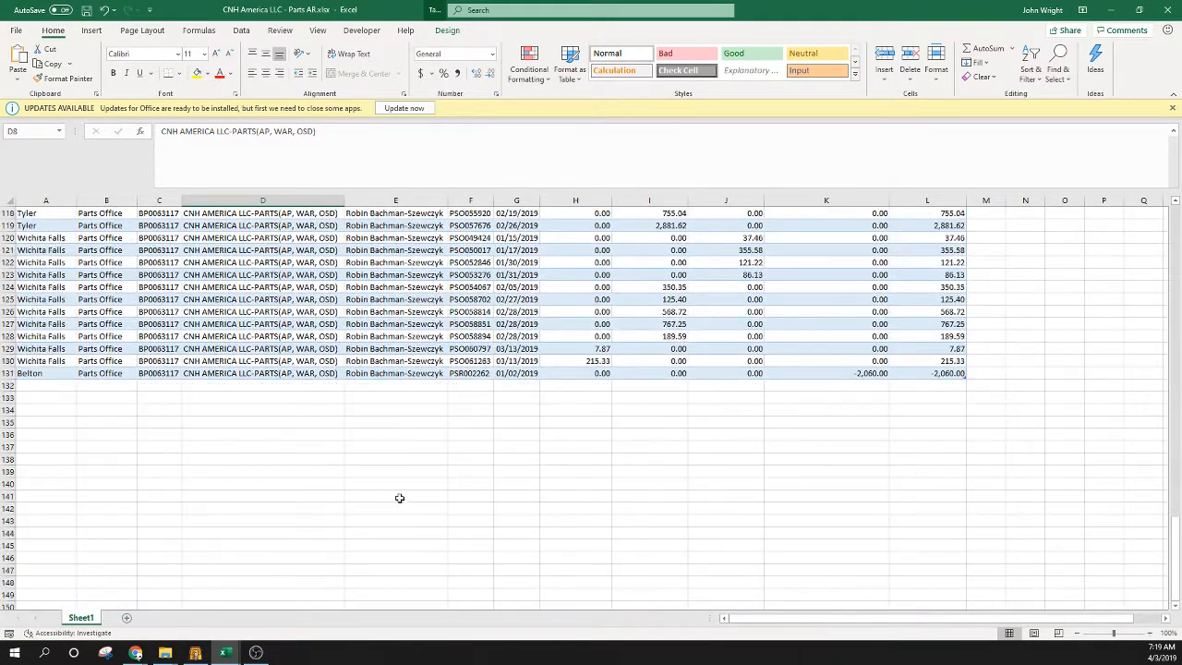
scroll(399, 498, up, 20)
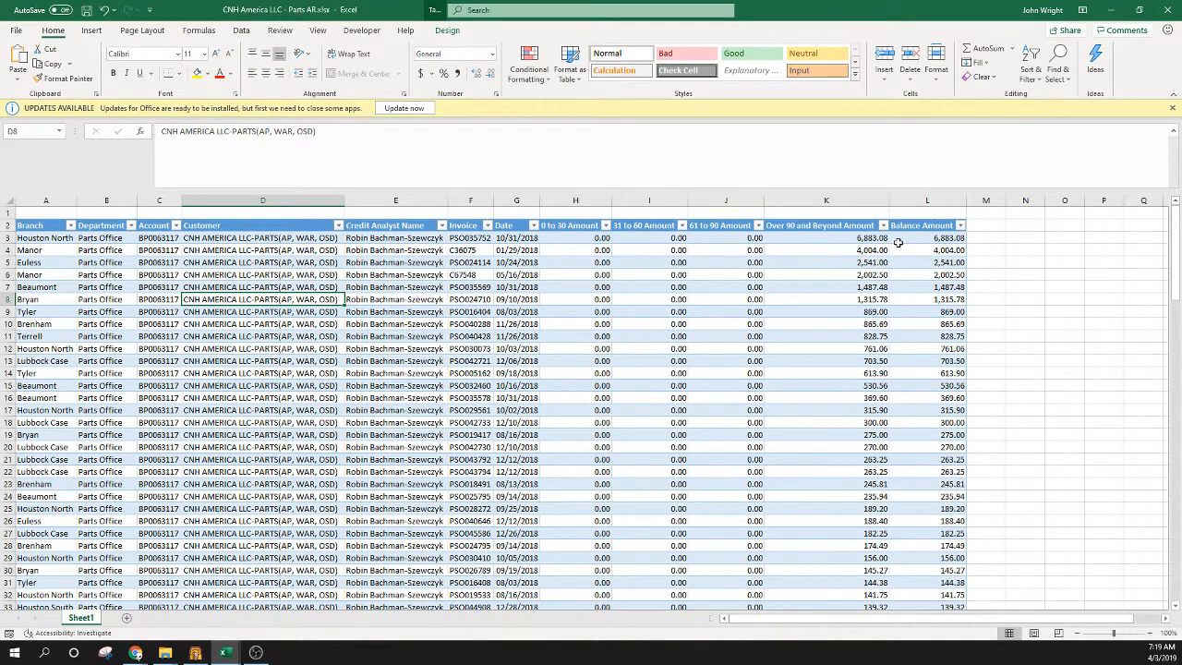
scroll(865, 327, down, 20)
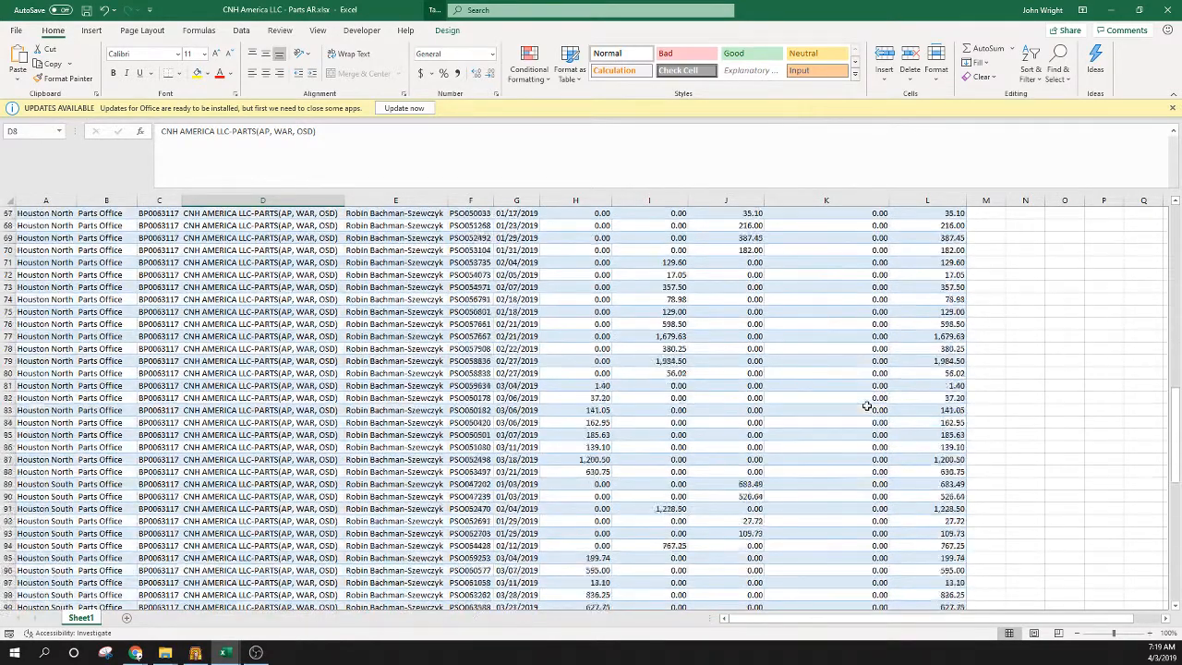
scroll(865, 409, down, 3)
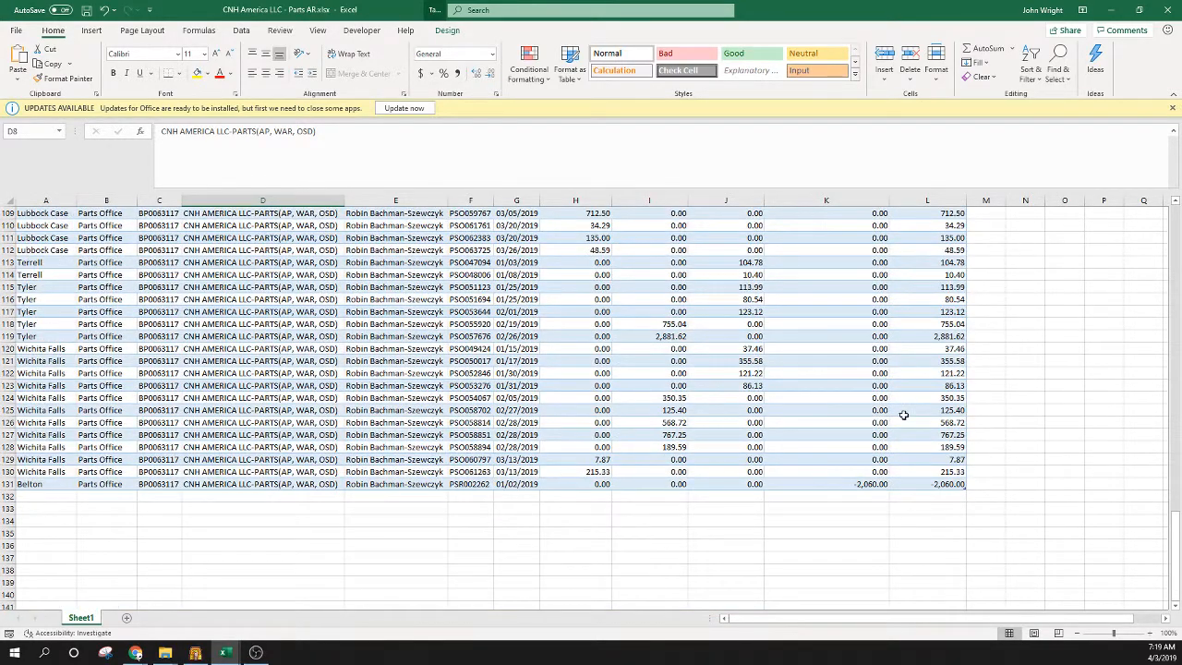
scroll(909, 415, up, 13)
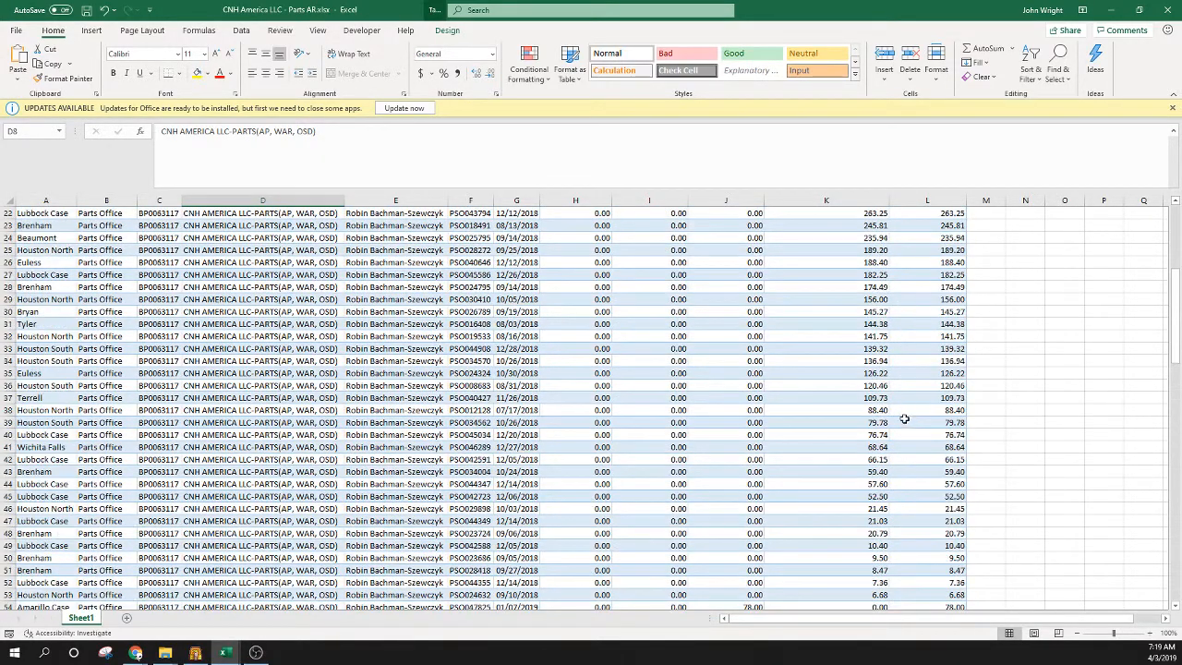
scroll(903, 426, down, 15)
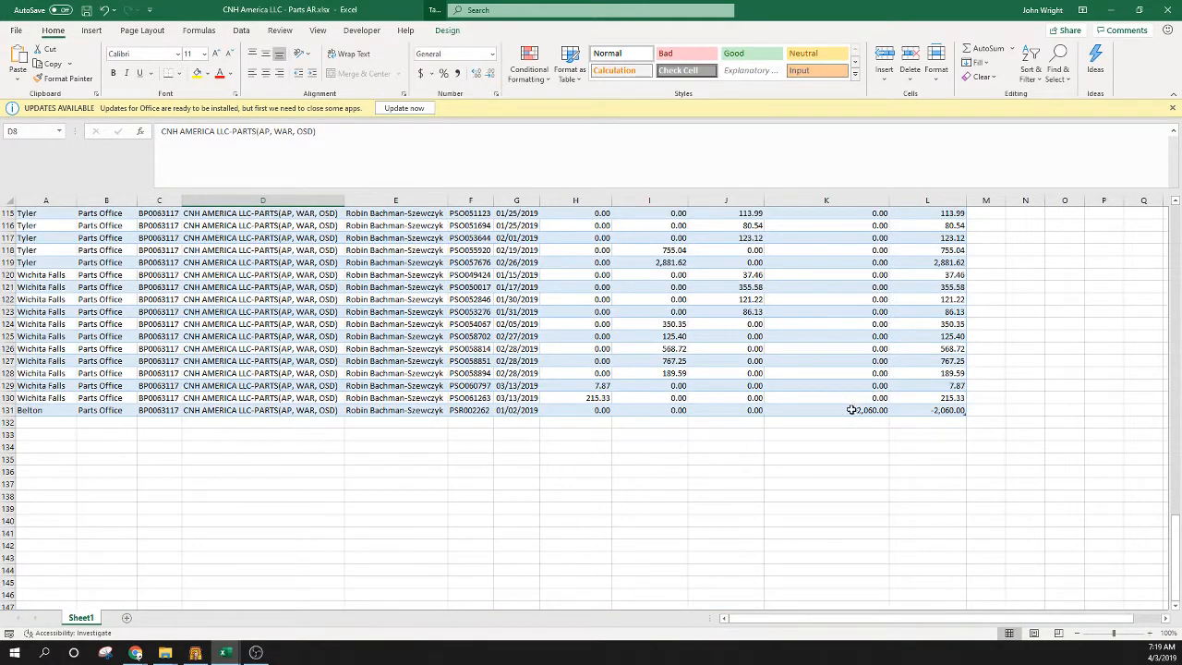
click(850, 409)
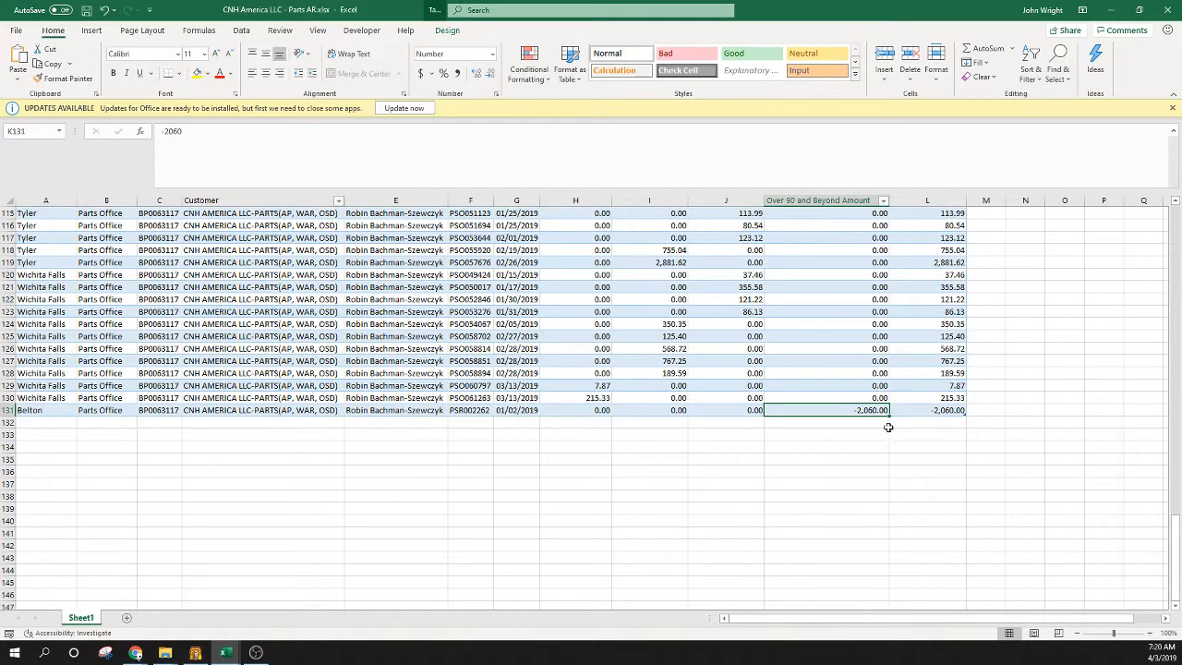
scroll(846, 407, up, 20)
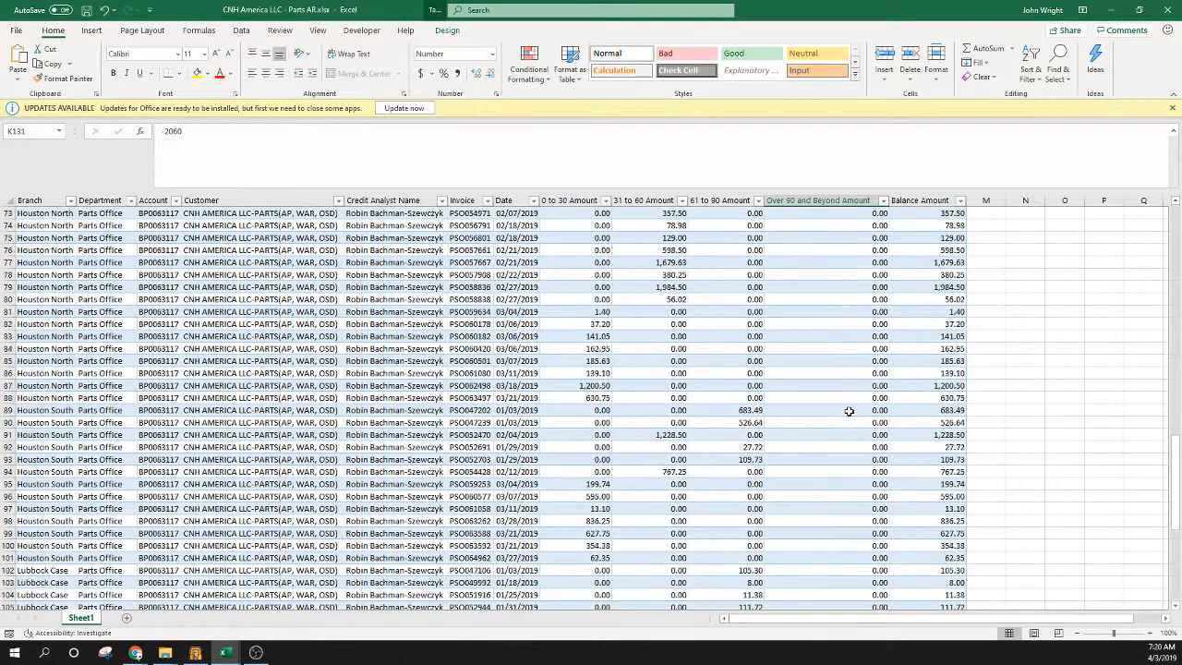
scroll(850, 421, up, 8)
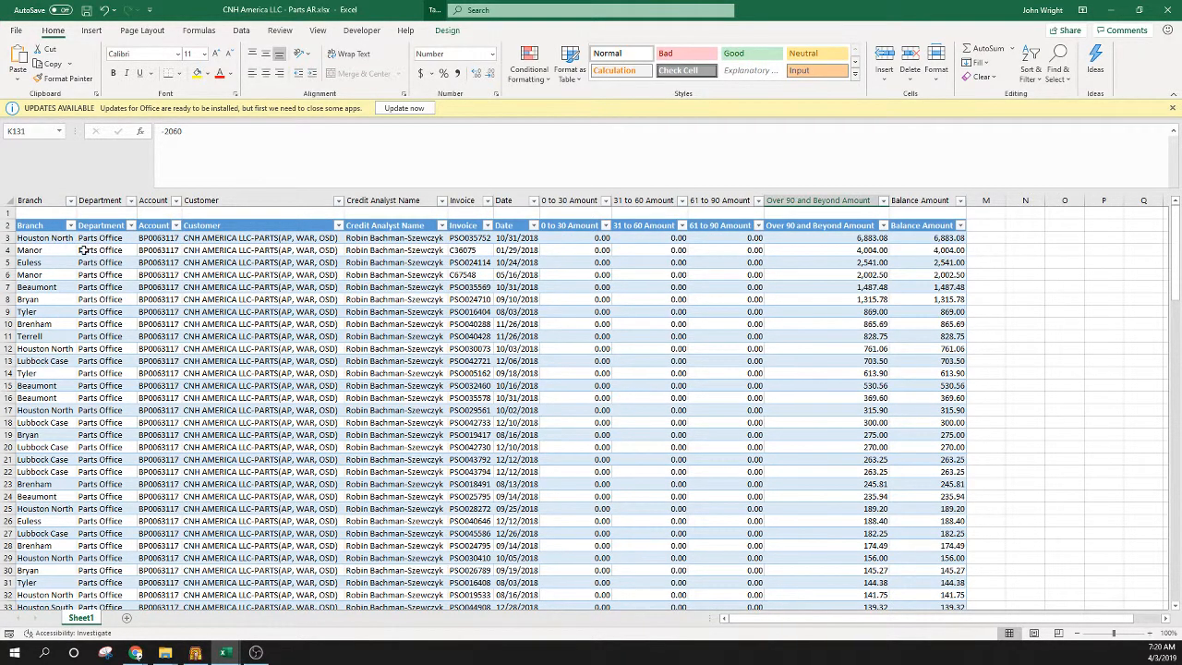
Step: Delete the blank row above the table headers so the header row becomes row 1
click(10, 203)
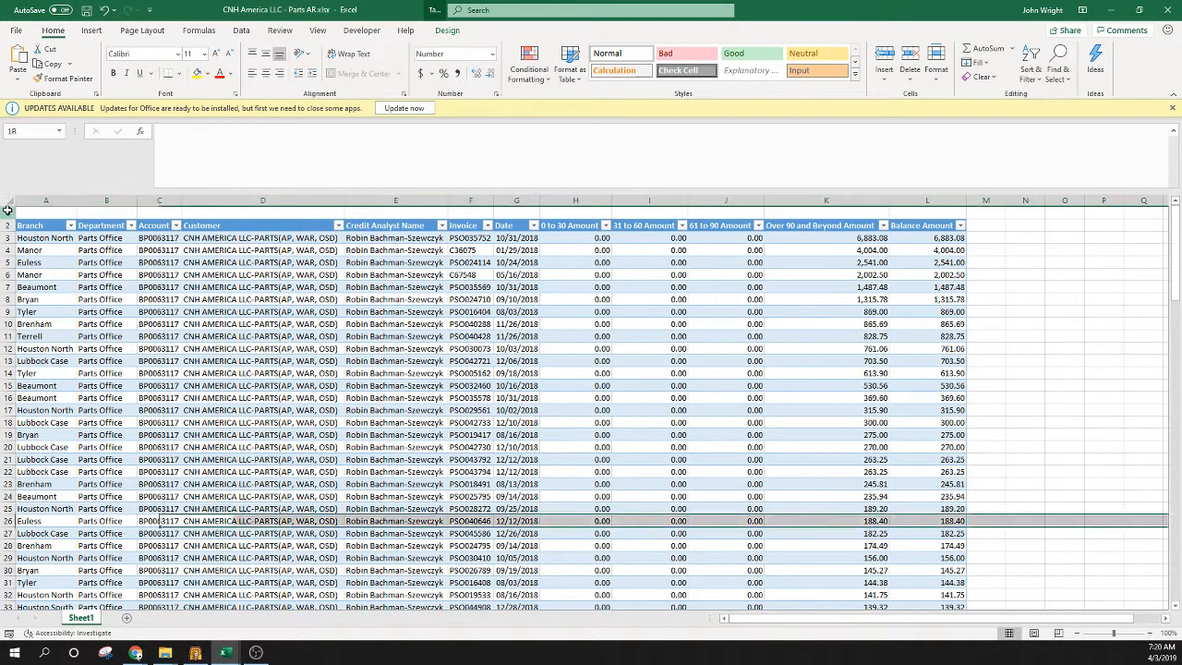
right_click(13, 210)
click(41, 329)
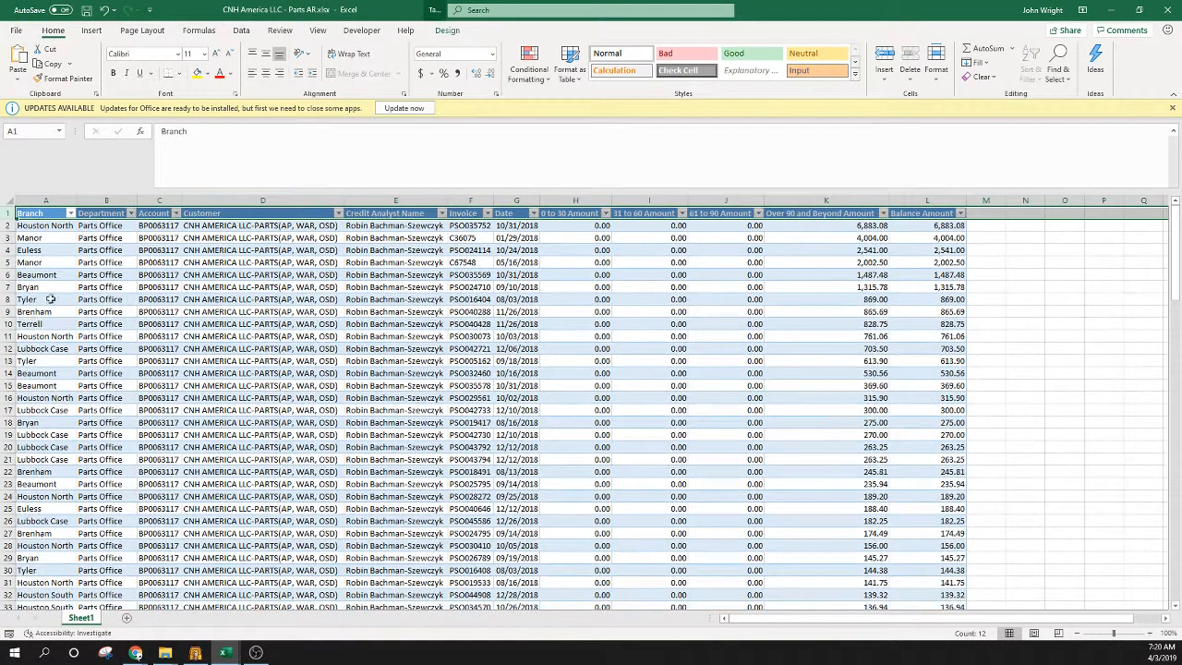
click(116, 249)
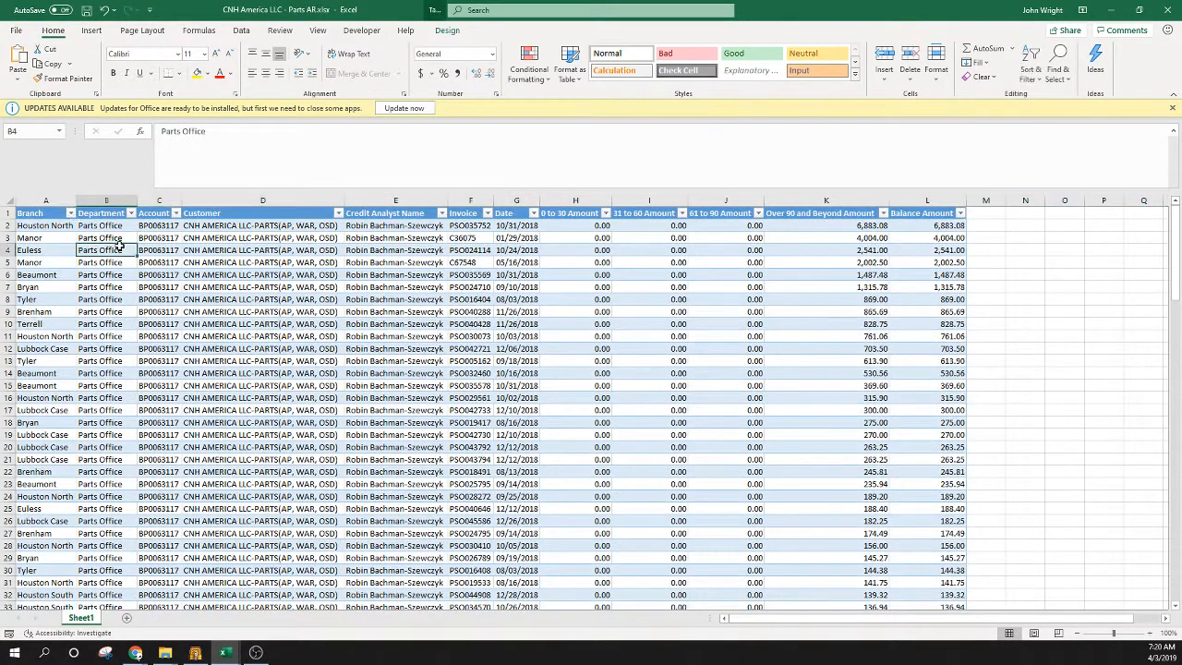
Step: Sort the table by Branch from A to Z and select the Amarillo Case rows and the Beaumont rows in turn
key(ctrl+a)
key(ctrl+a)
click(825, 216)
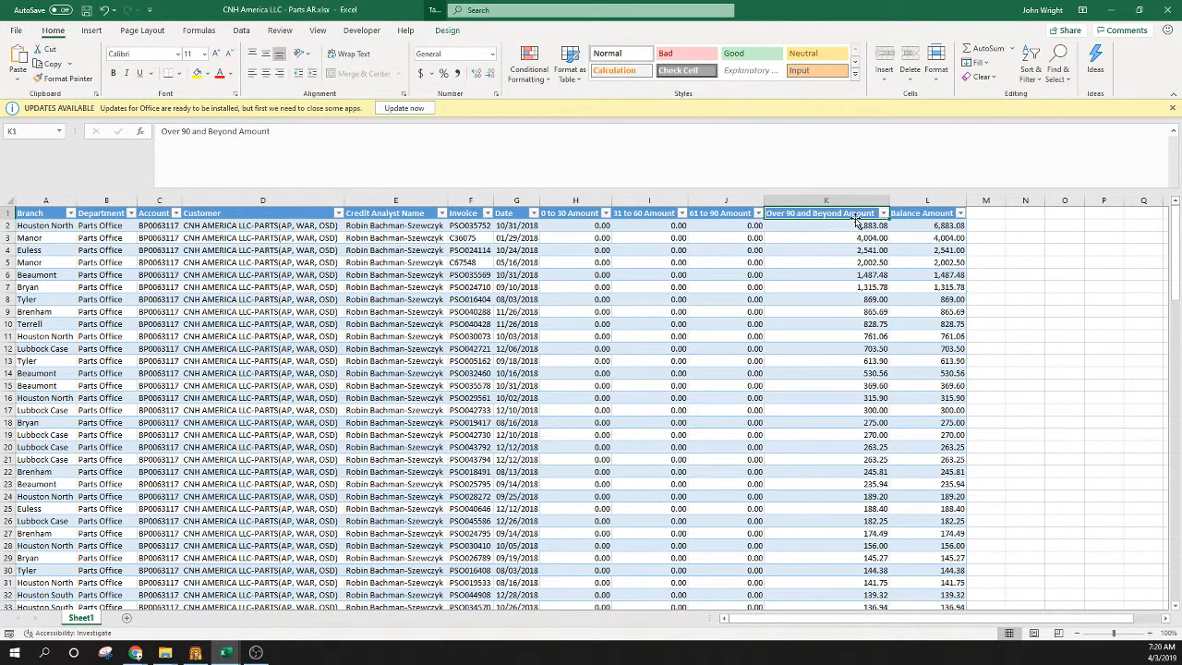
click(582, 301)
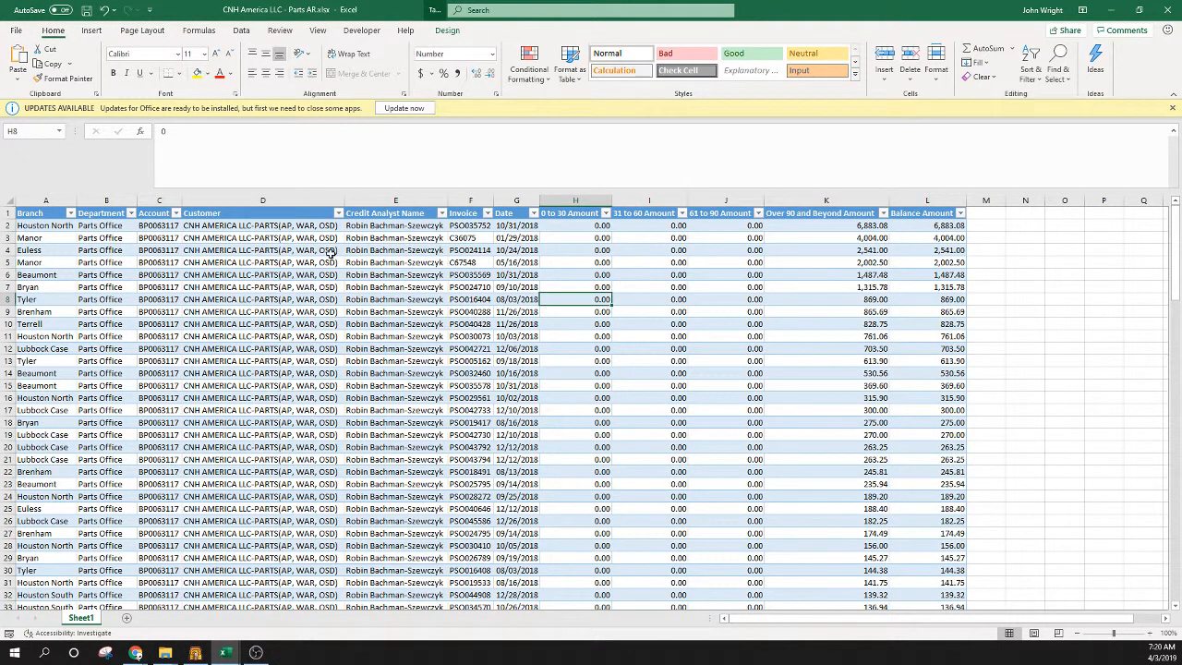
click(71, 213)
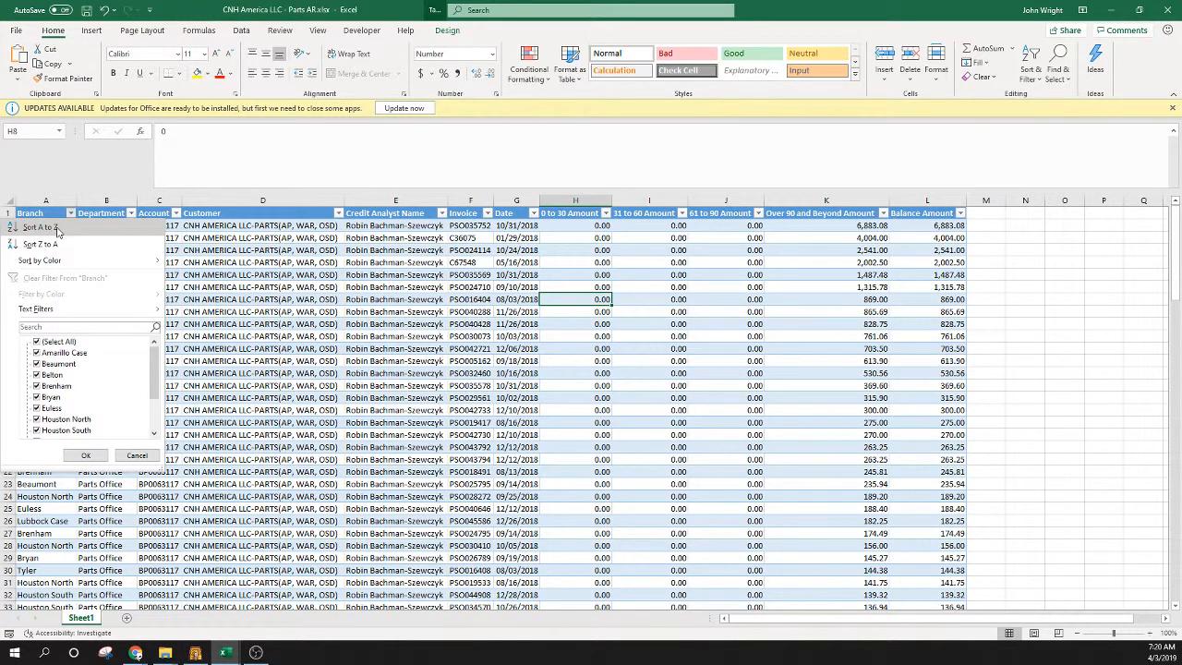
click(41, 227)
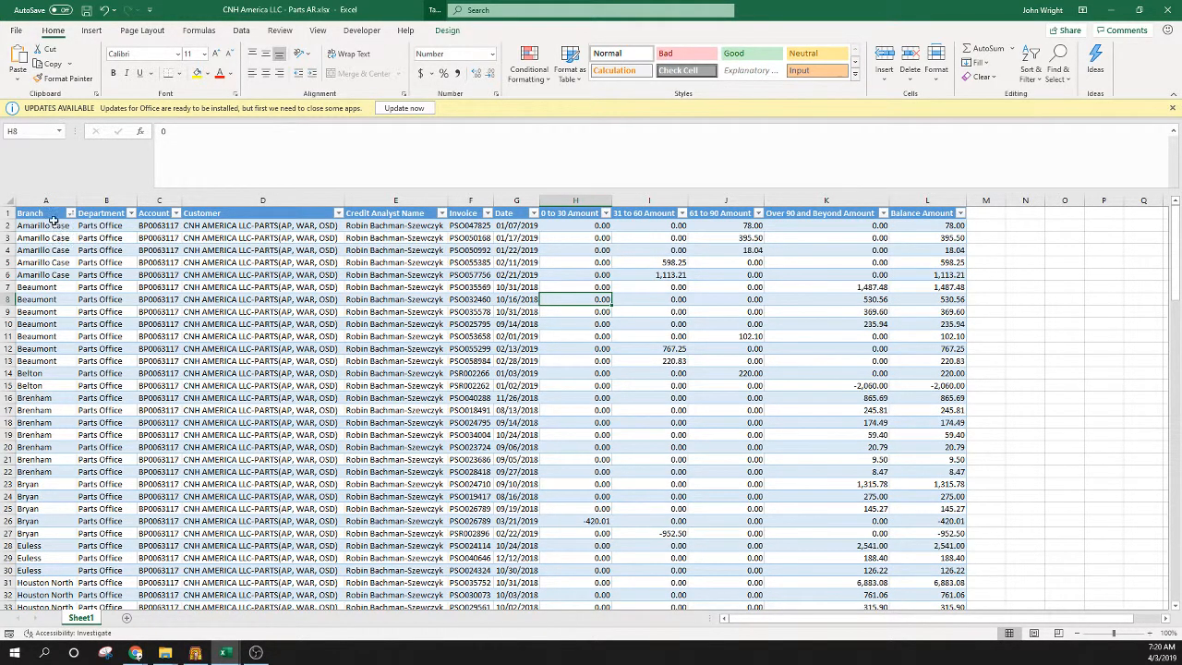
drag(51, 226, 964, 277)
drag(42, 287, 971, 360)
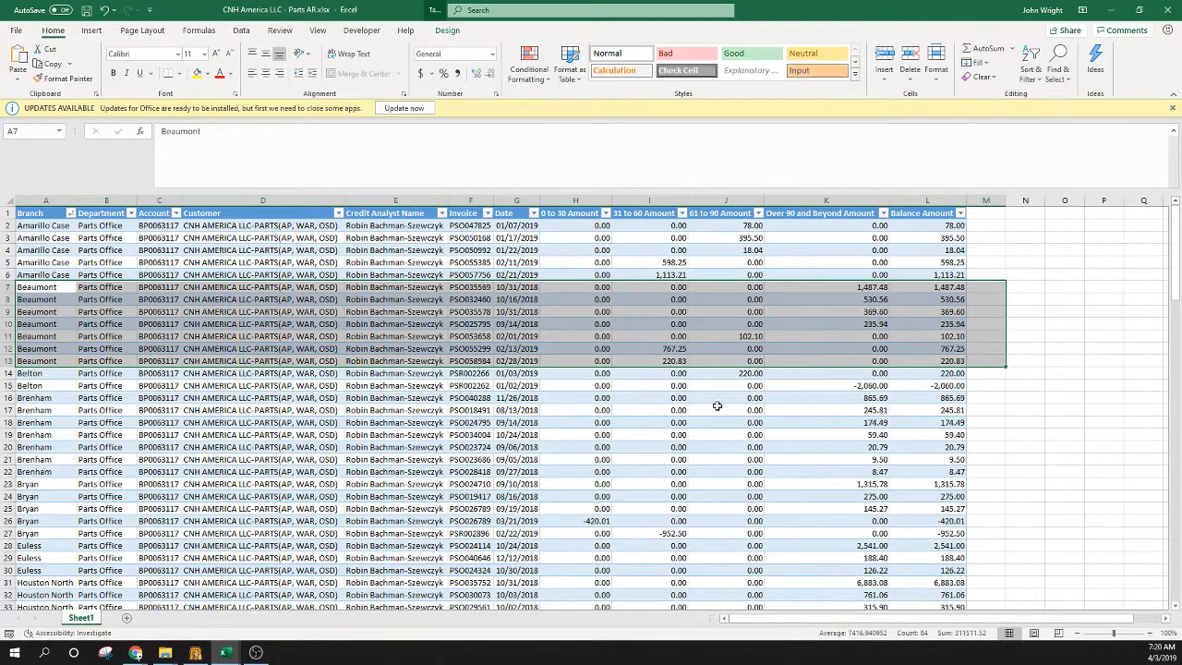
Step: Add a second level to the table's custom sort, after Branch, ordering Over 90 and Beyond Amount from largest to smallest
click(242, 439)
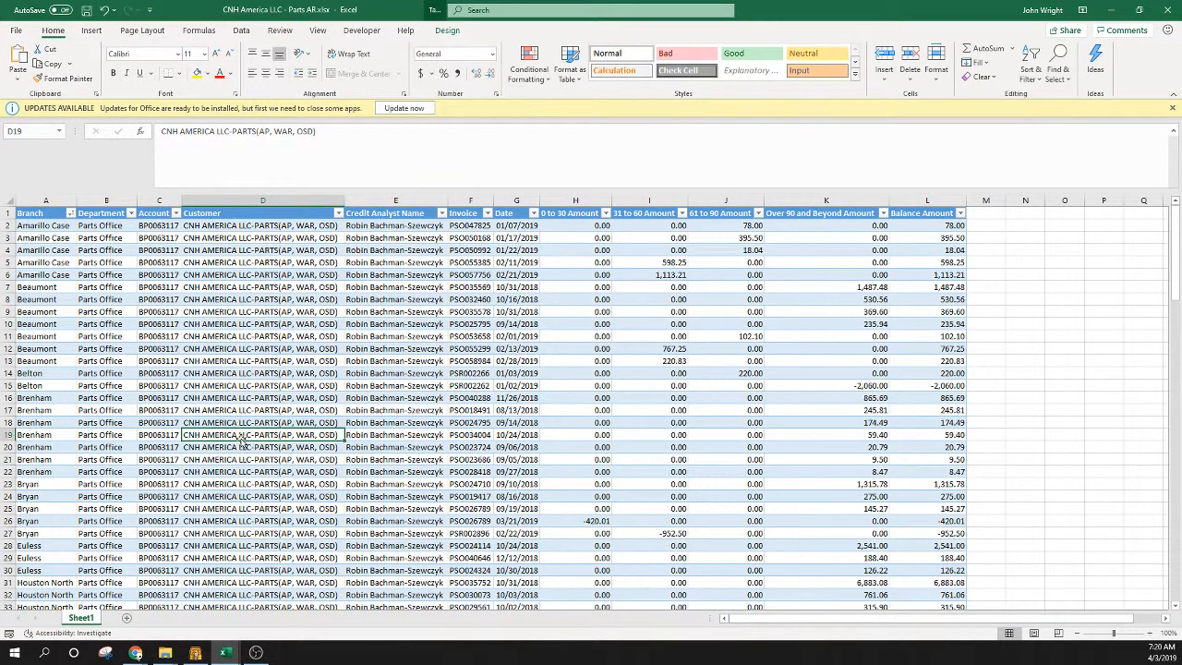
click(242, 32)
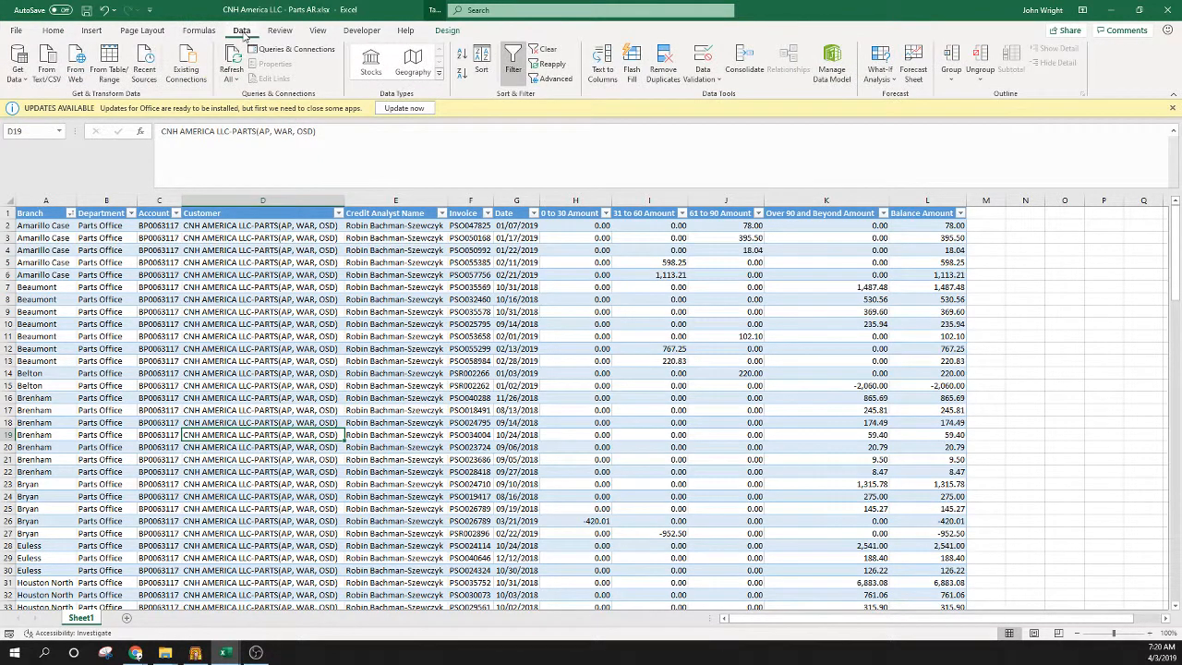
click(482, 61)
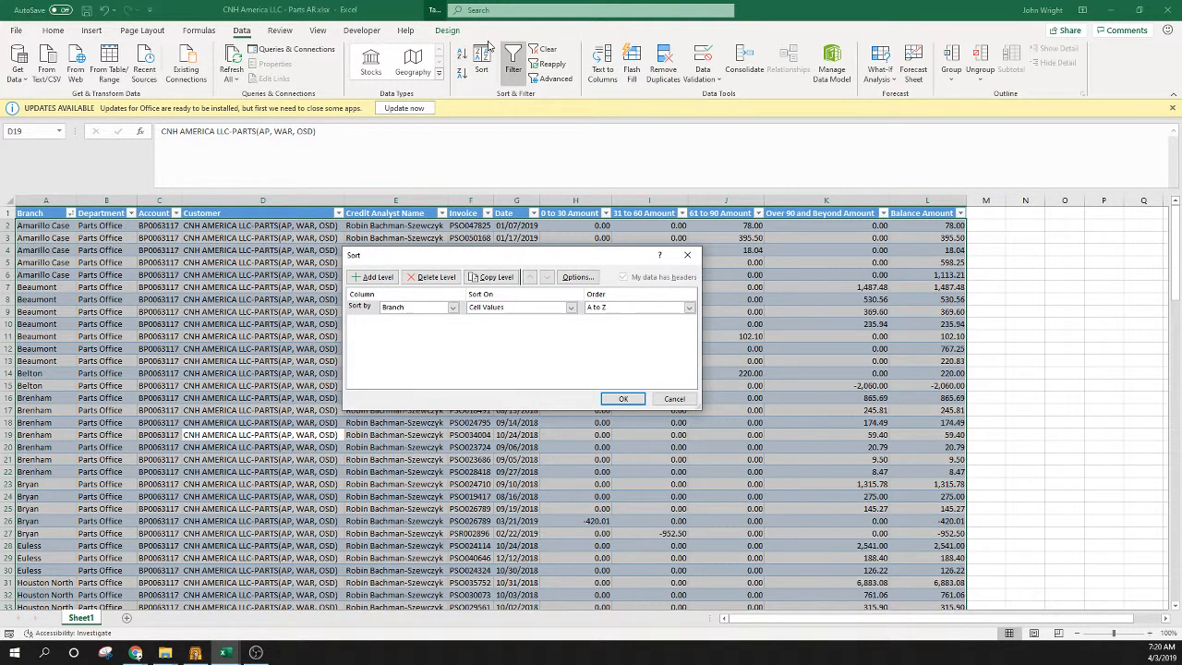
click(368, 278)
click(452, 322)
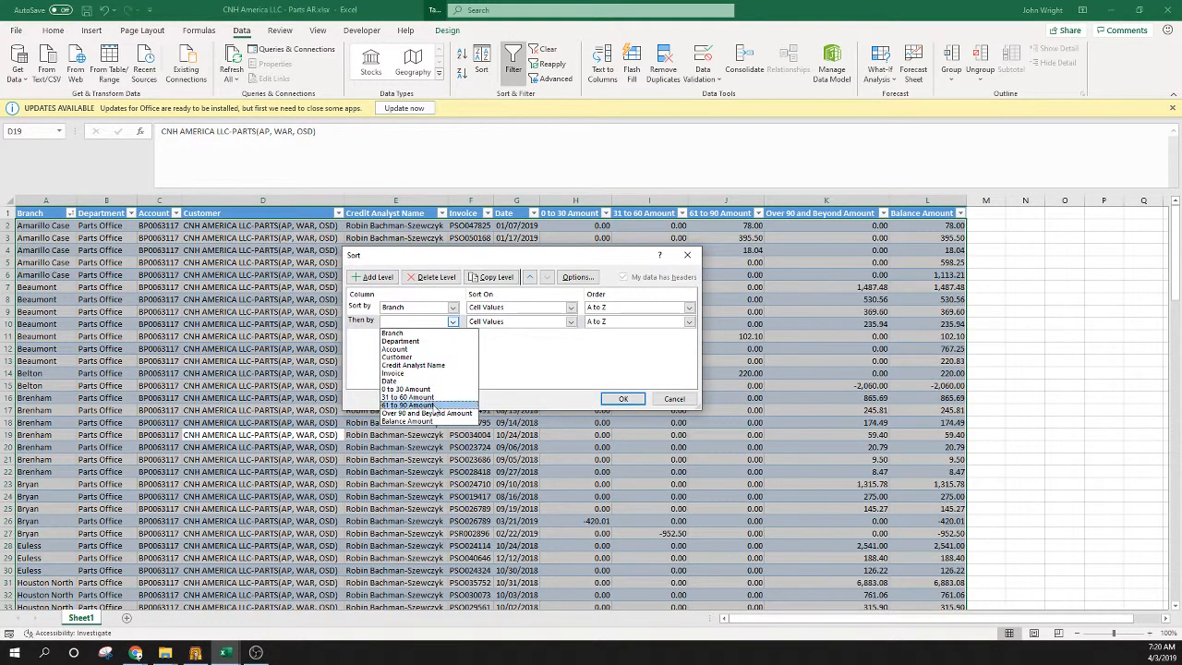
click(432, 414)
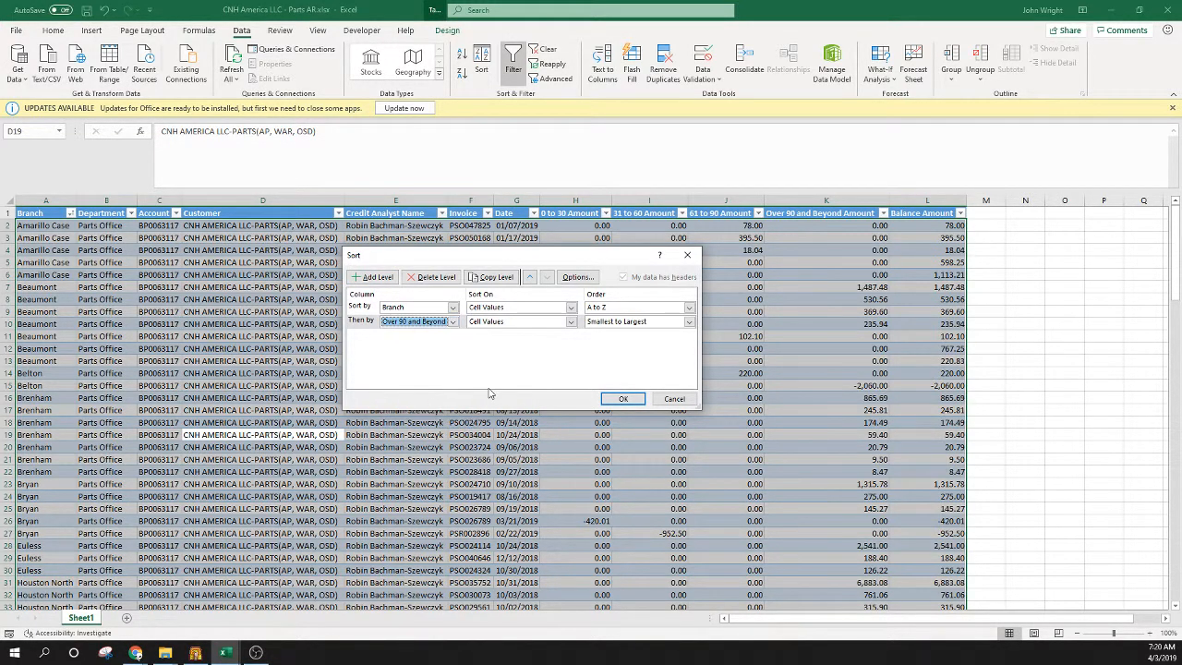
click(622, 322)
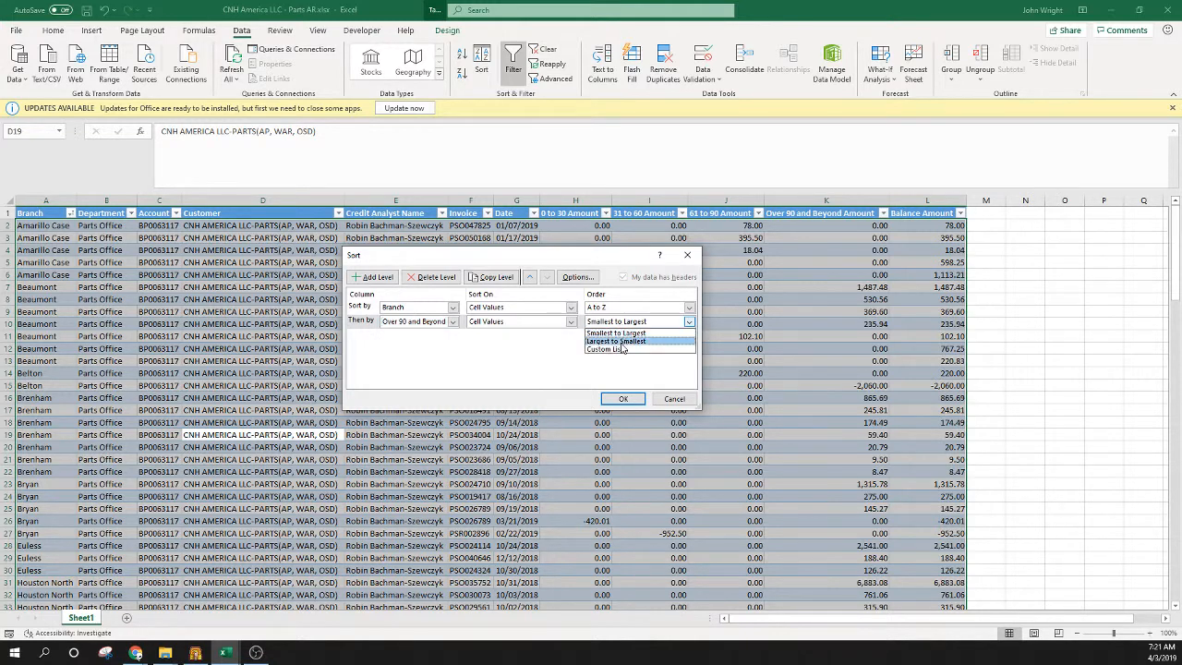
click(619, 341)
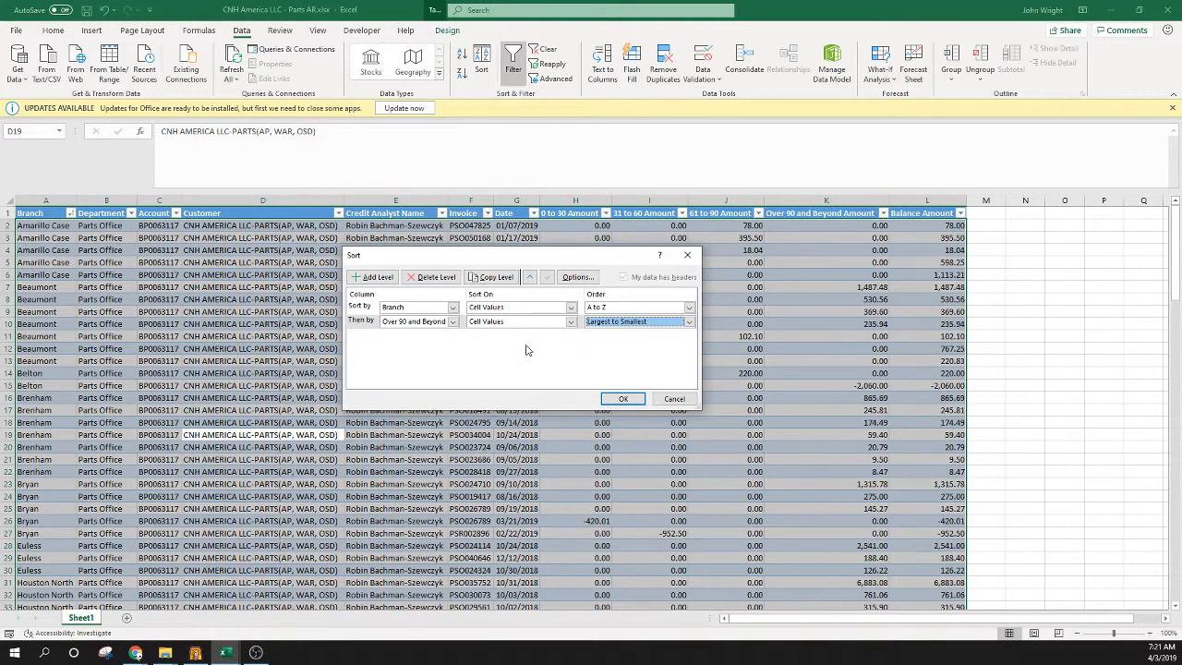
click(364, 309)
click(362, 322)
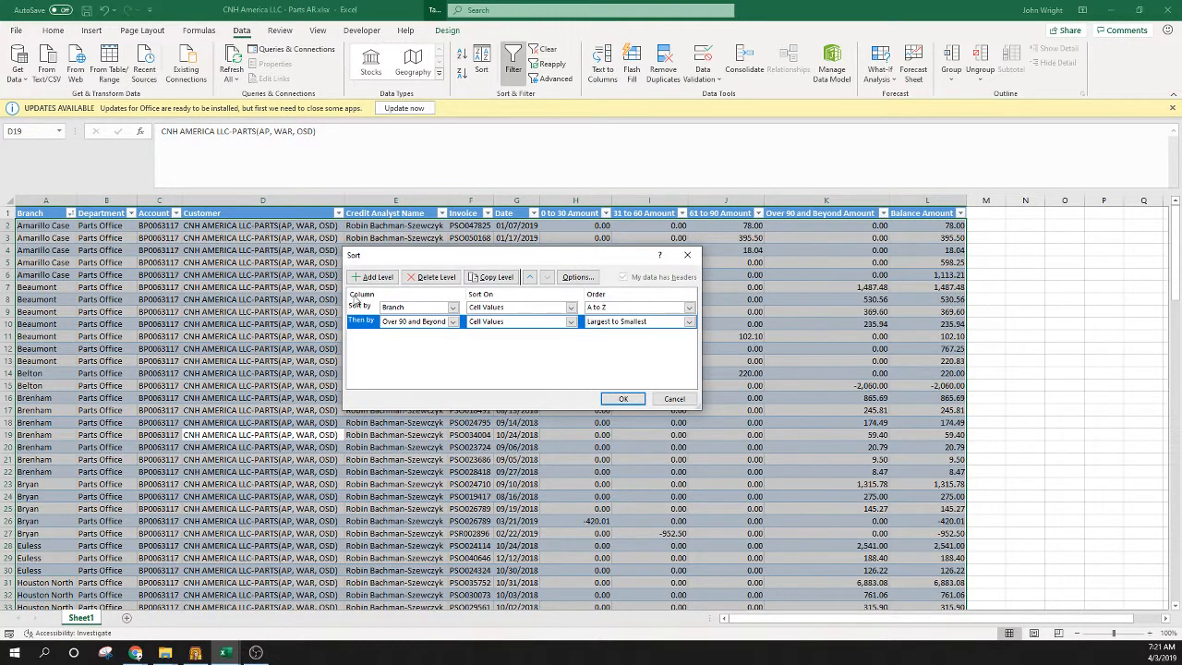
Step: Add a third sort level that orders 61 to 90 Amount from largest to smallest
click(373, 276)
click(452, 336)
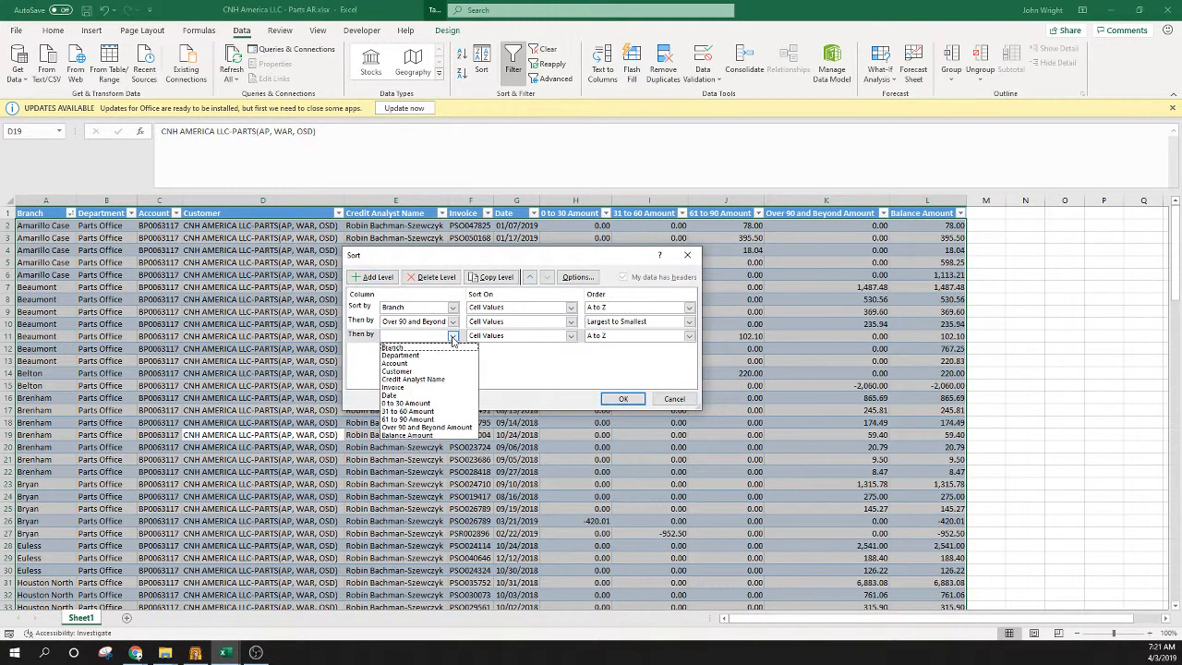
click(425, 421)
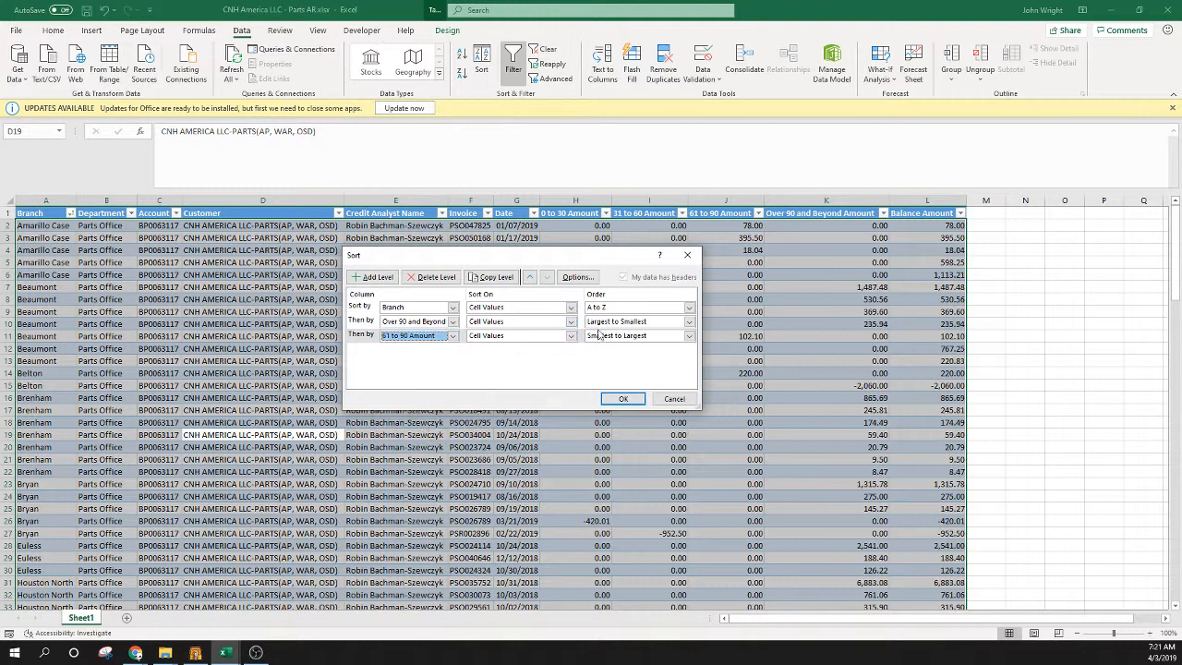
click(689, 336)
click(616, 356)
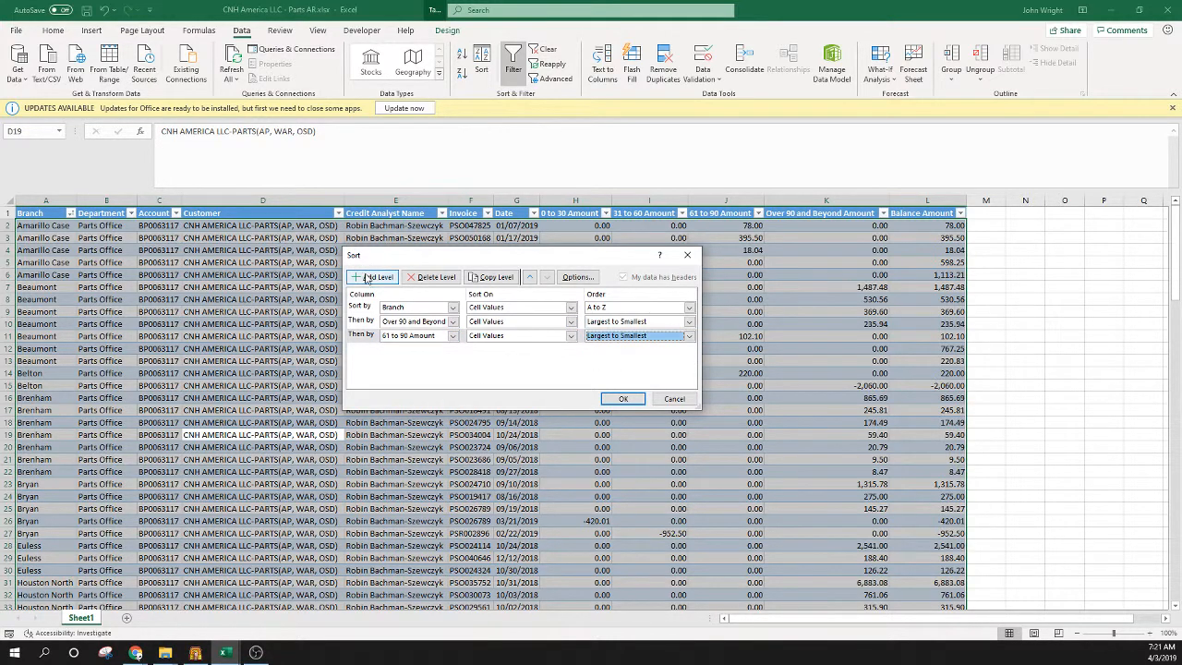
Step: Add a fourth sort level that orders 31 to 60 Amount from largest to smallest
click(372, 277)
click(437, 351)
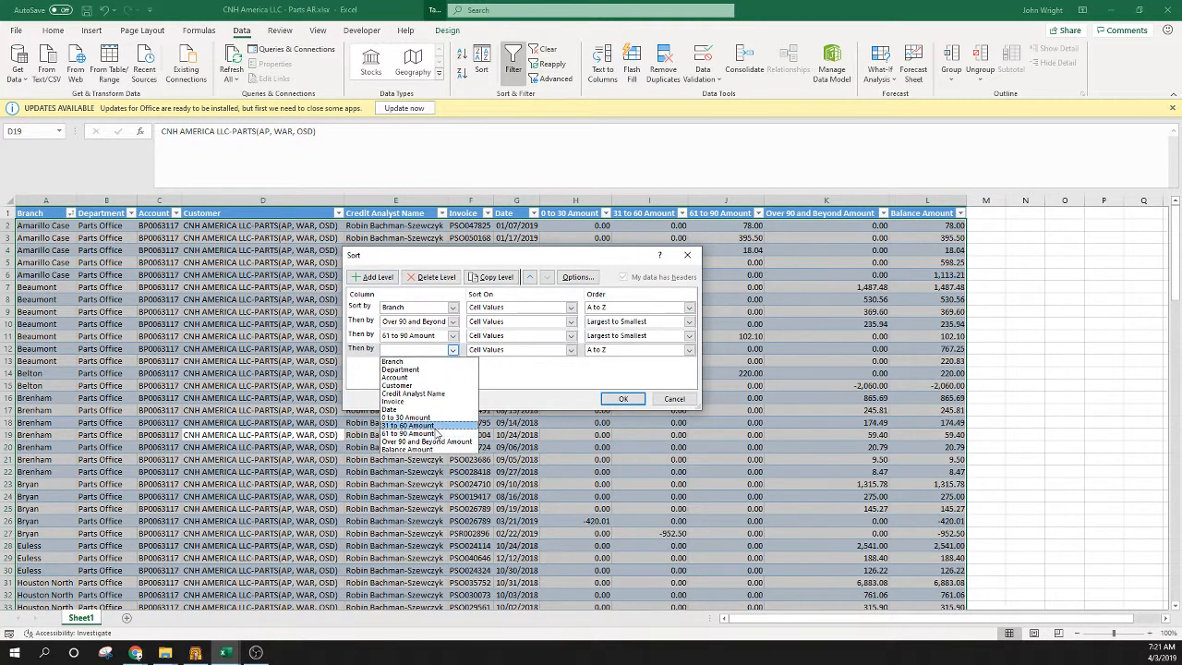
click(407, 425)
click(634, 355)
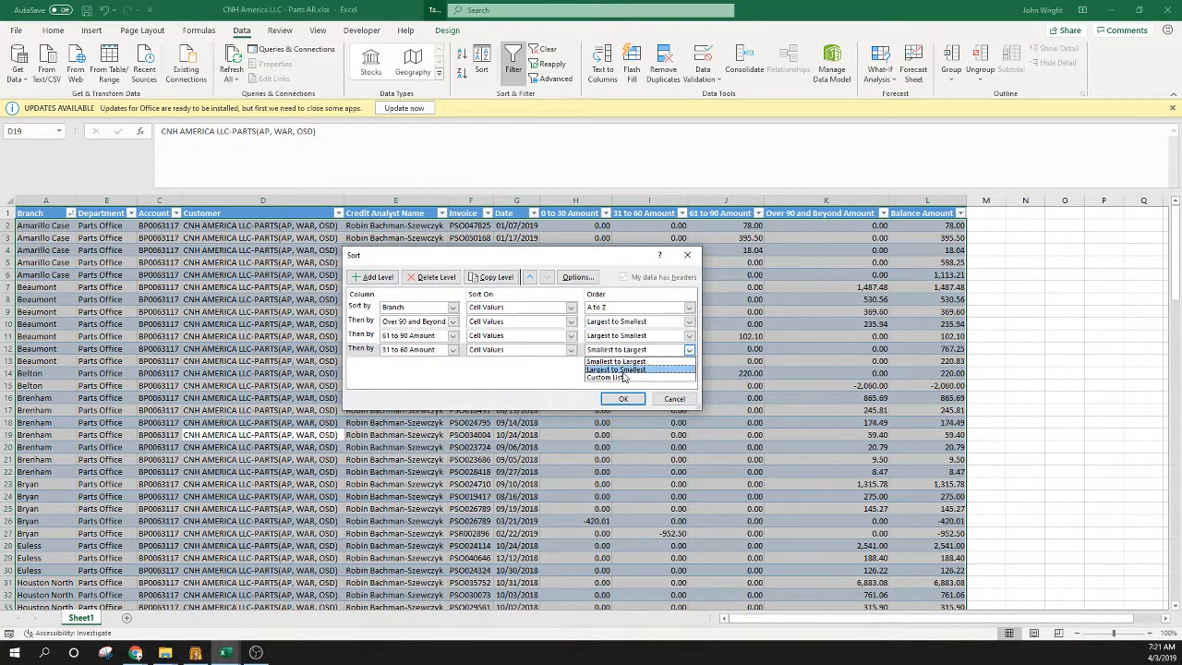
click(624, 374)
Step: Add a fifth sort level for 0 to 30 Amount, largest to smallest, and apply the multi-level sort to the table
click(372, 277)
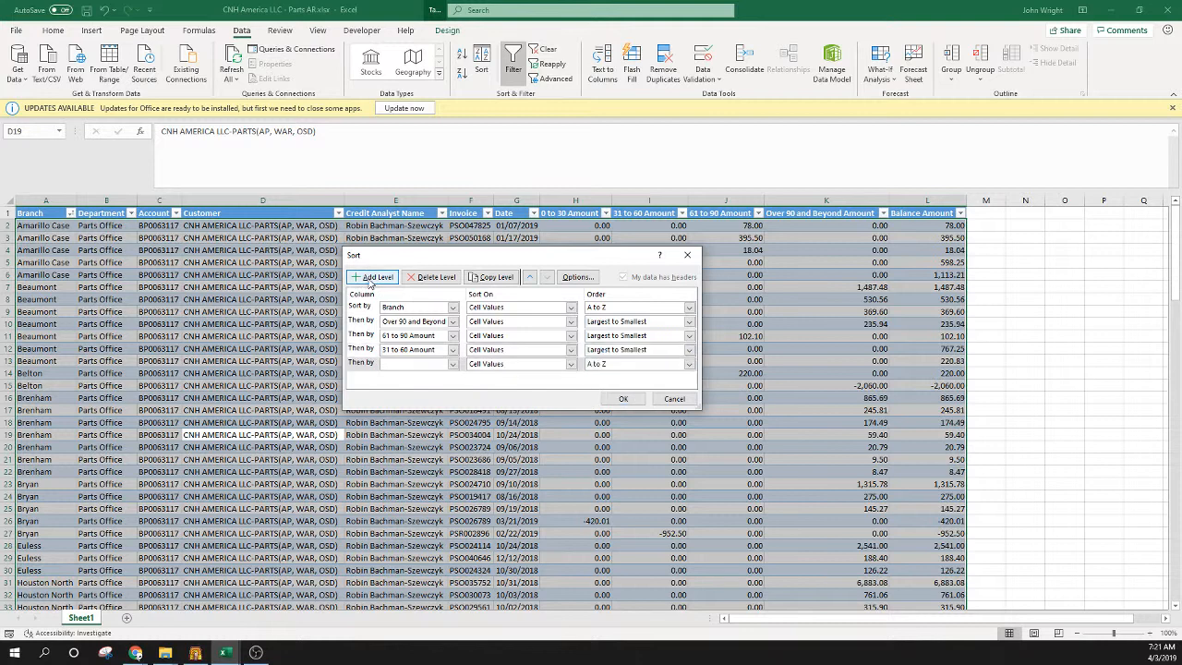
click(453, 364)
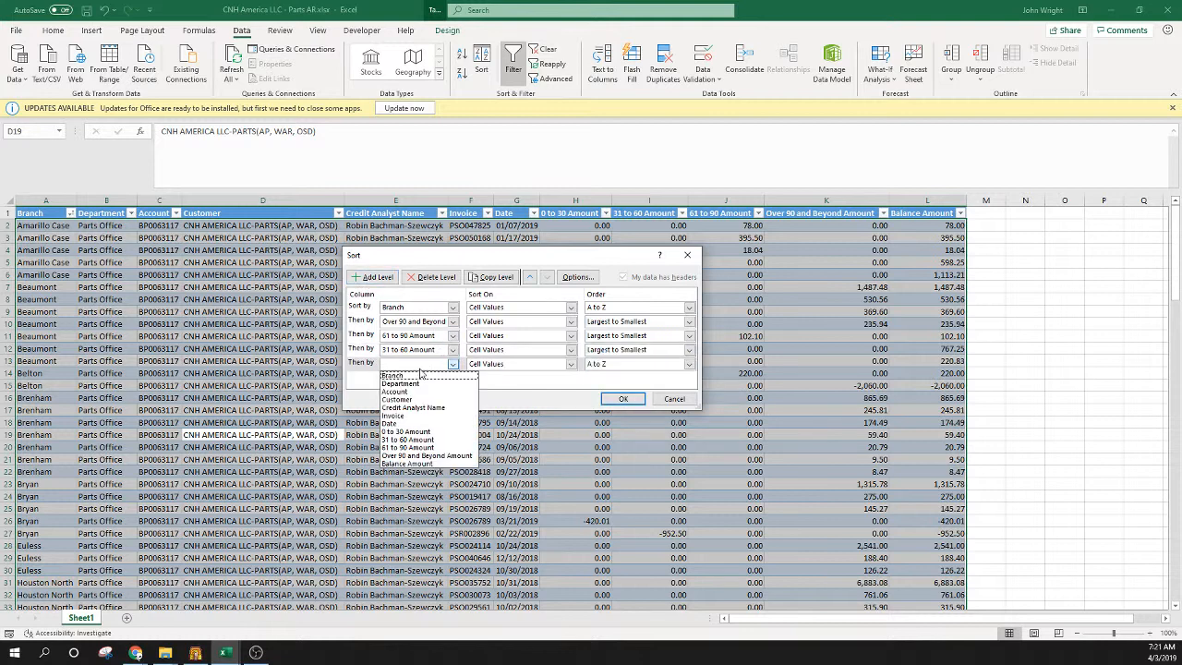
click(432, 432)
click(648, 366)
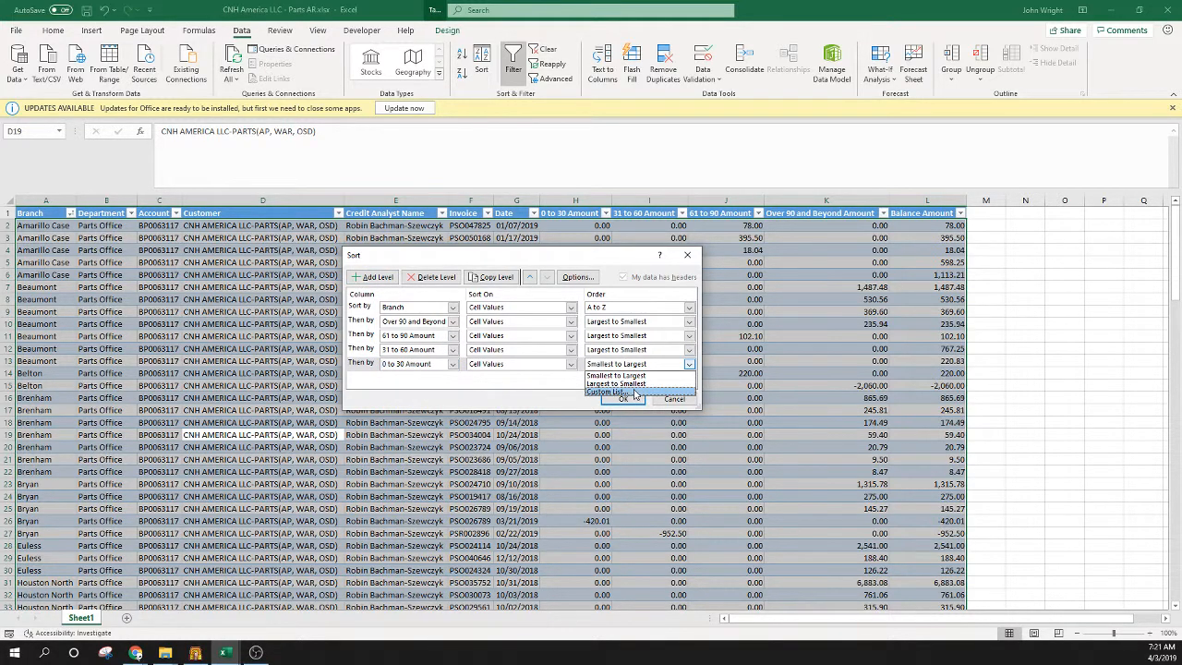
click(621, 386)
click(623, 399)
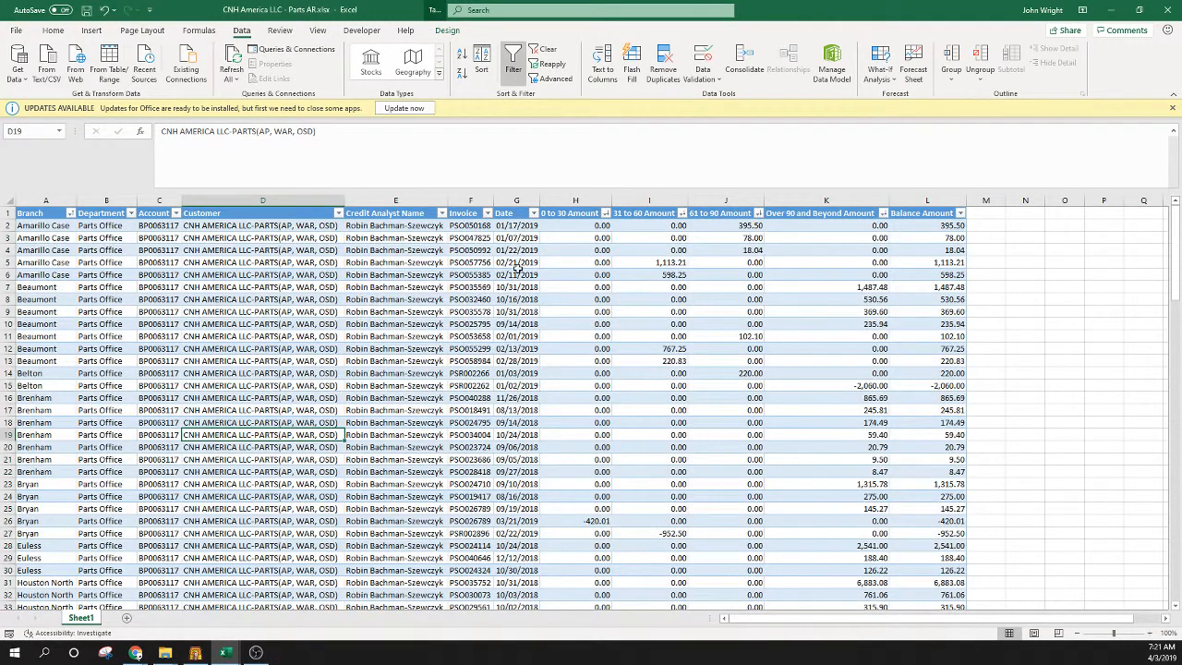
Step: Examine the sorted aging amounts in the Amarillo Case rows and through the other branches further down the table
click(67, 250)
drag(43, 225, 924, 270)
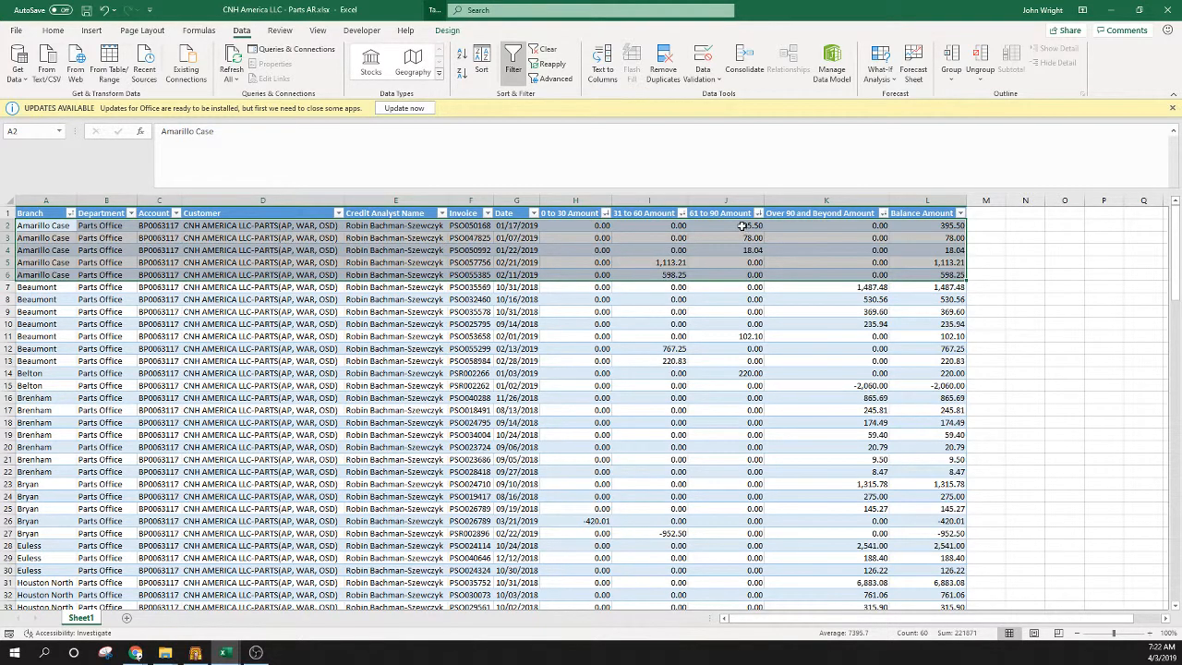
click(739, 226)
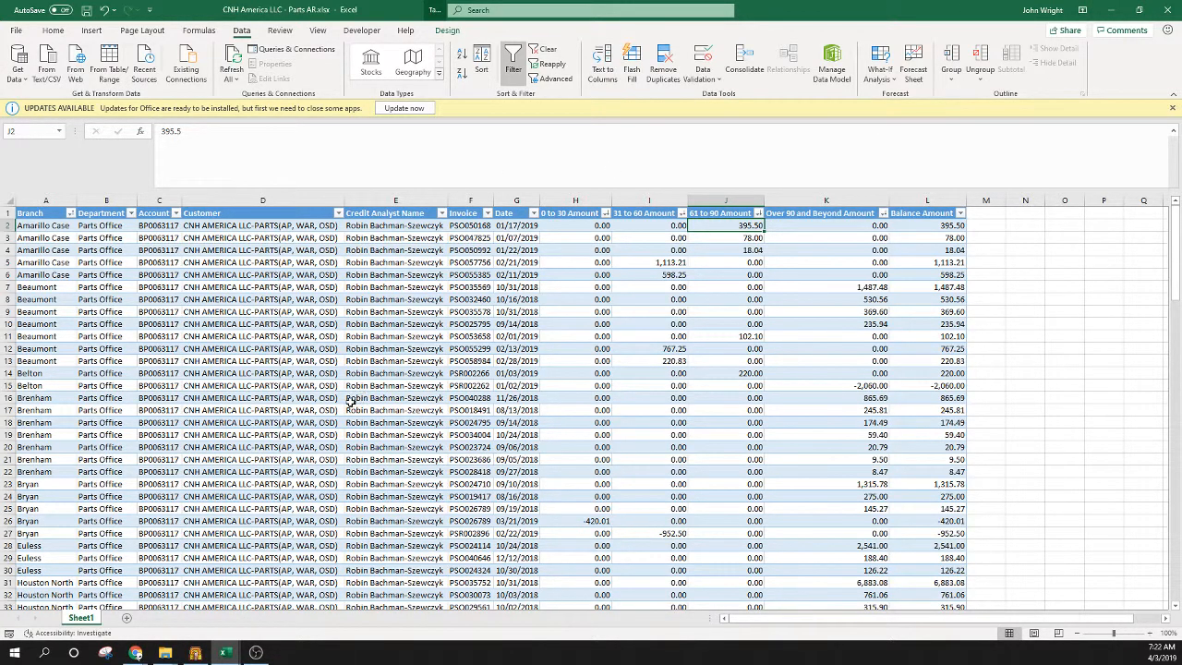
scroll(283, 450, down, 20)
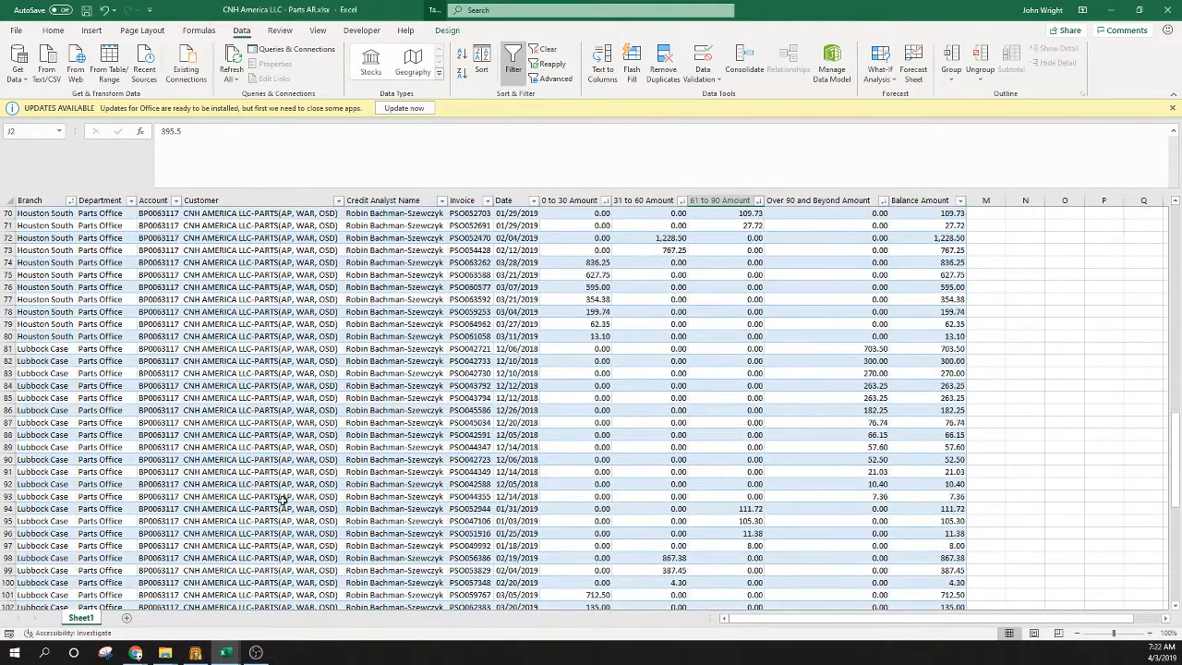
scroll(282, 499, down, 10)
scroll(298, 483, up, 17)
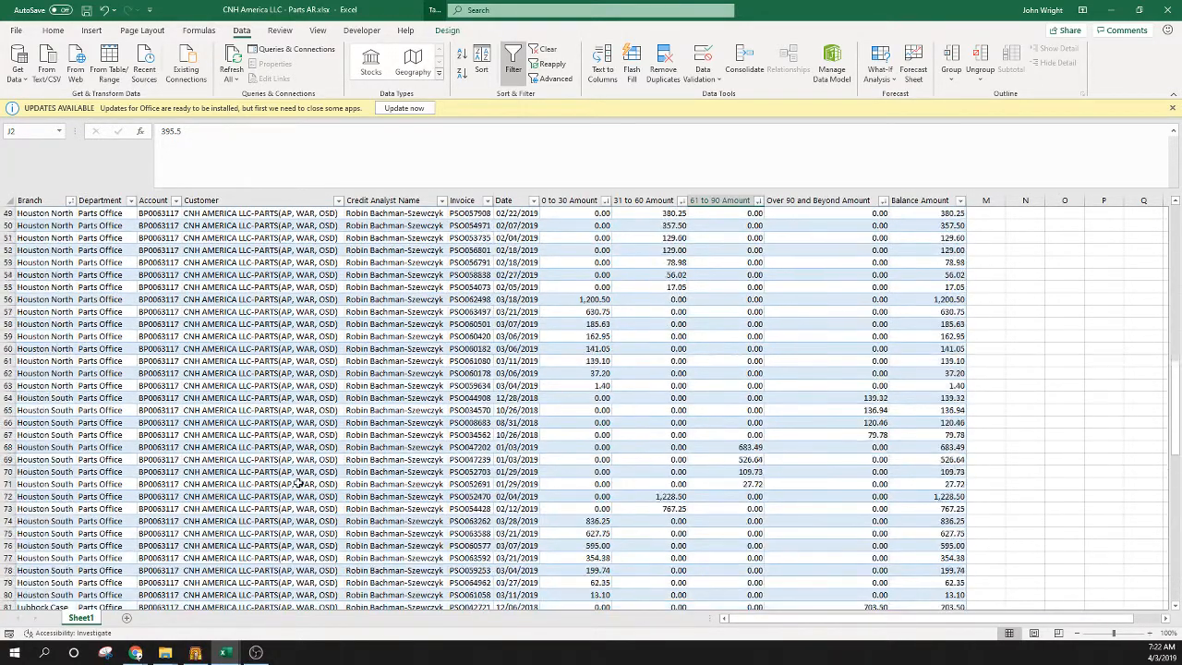
scroll(298, 483, up, 16)
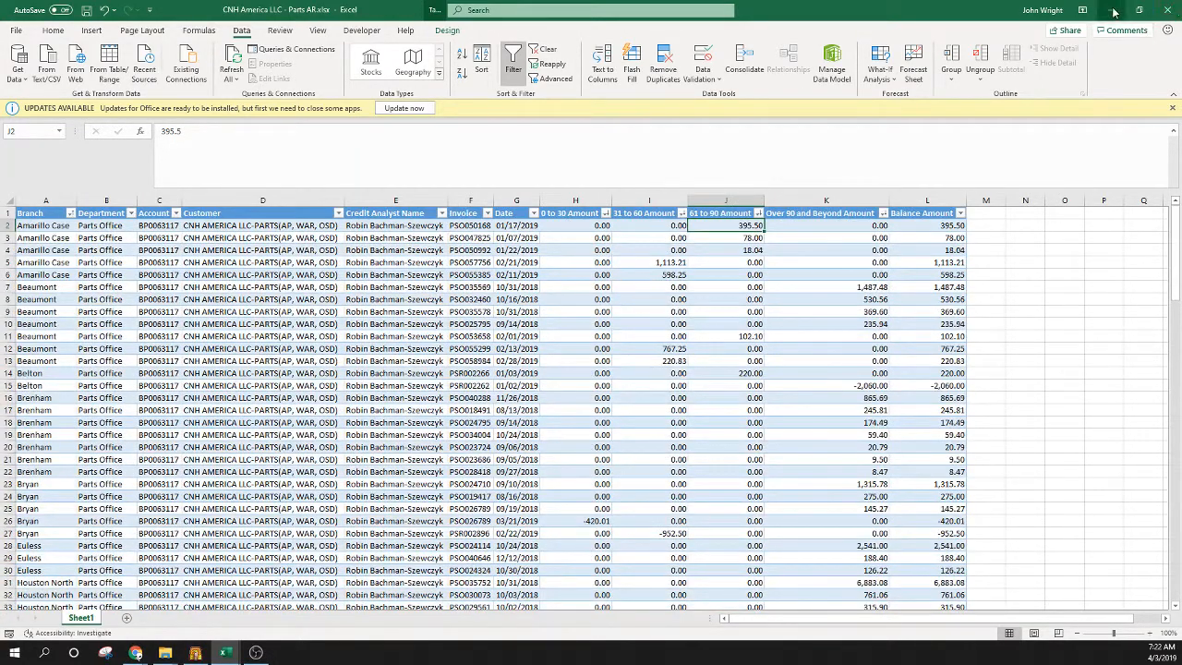
Step: Switch to the Power BI report and clear the Customer filter on the AR Aging Details by Invoice Date table
click(1113, 11)
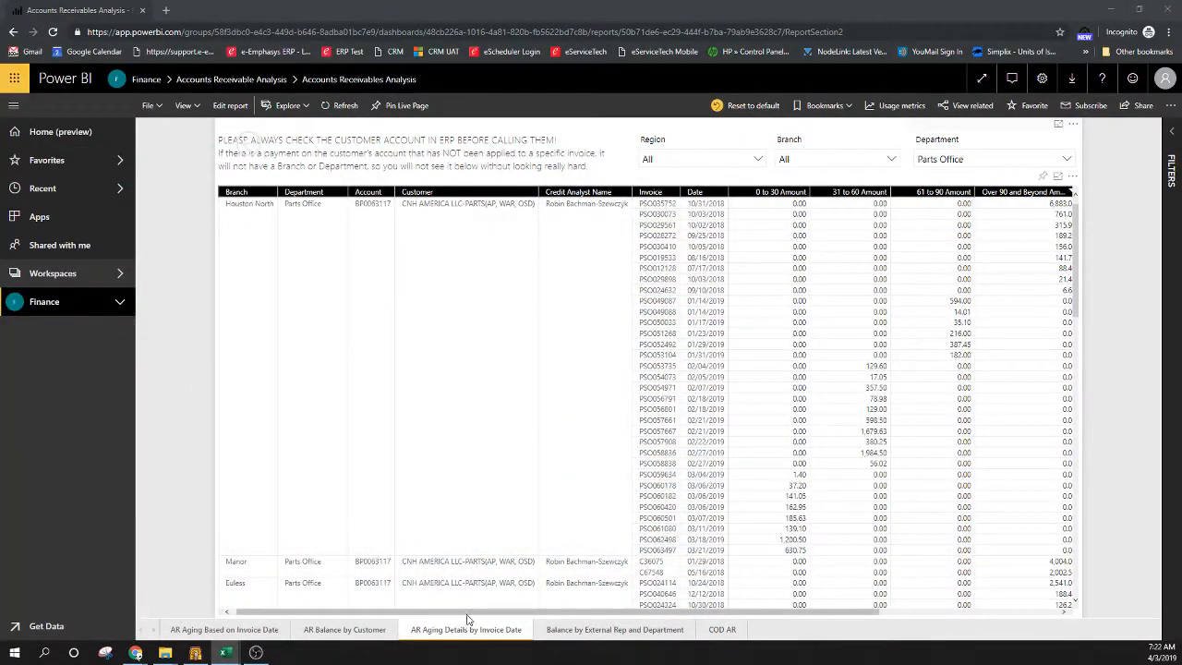
click(1173, 134)
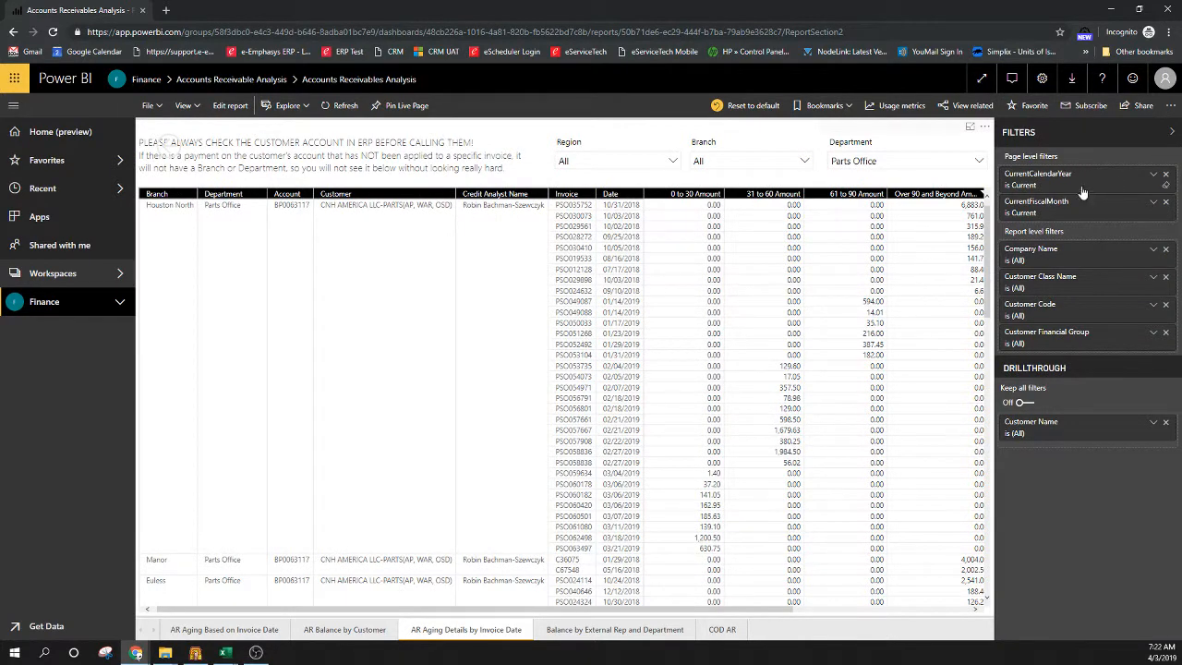
click(766, 189)
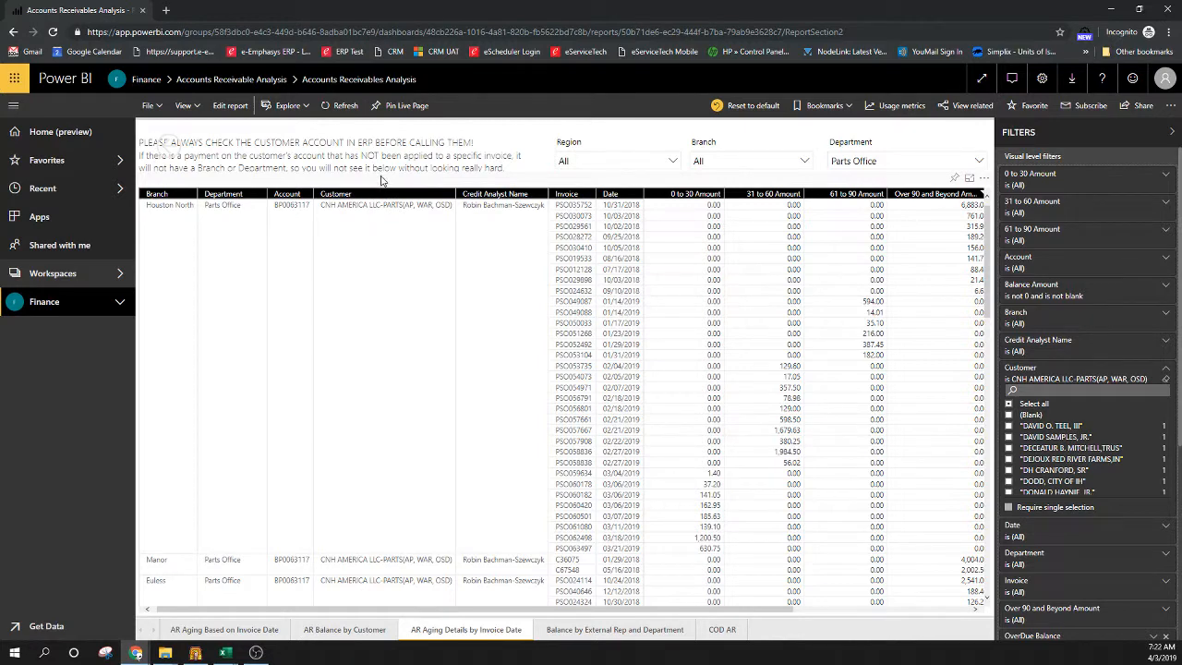
click(451, 128)
click(1171, 131)
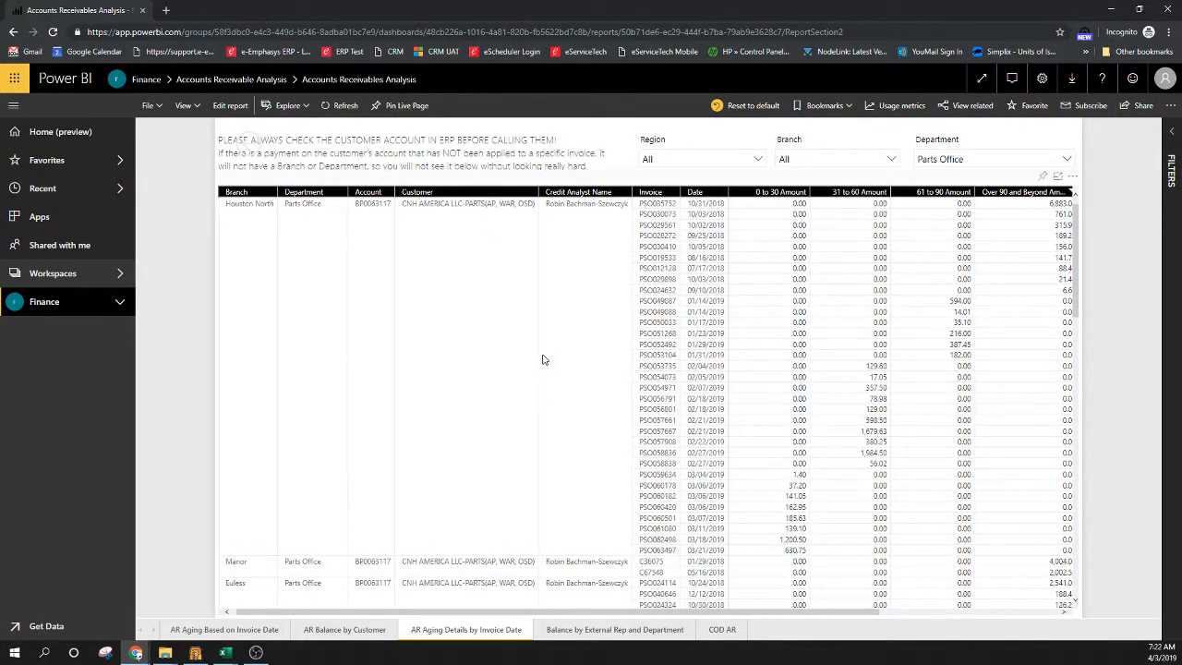
click(1174, 133)
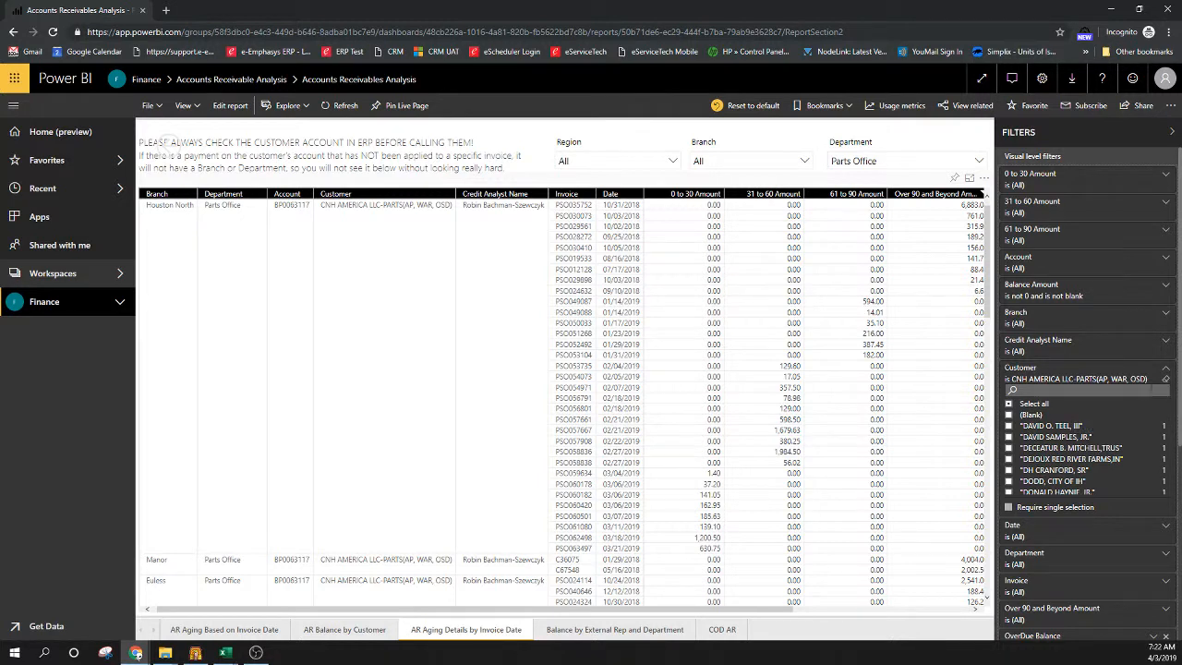
click(1166, 384)
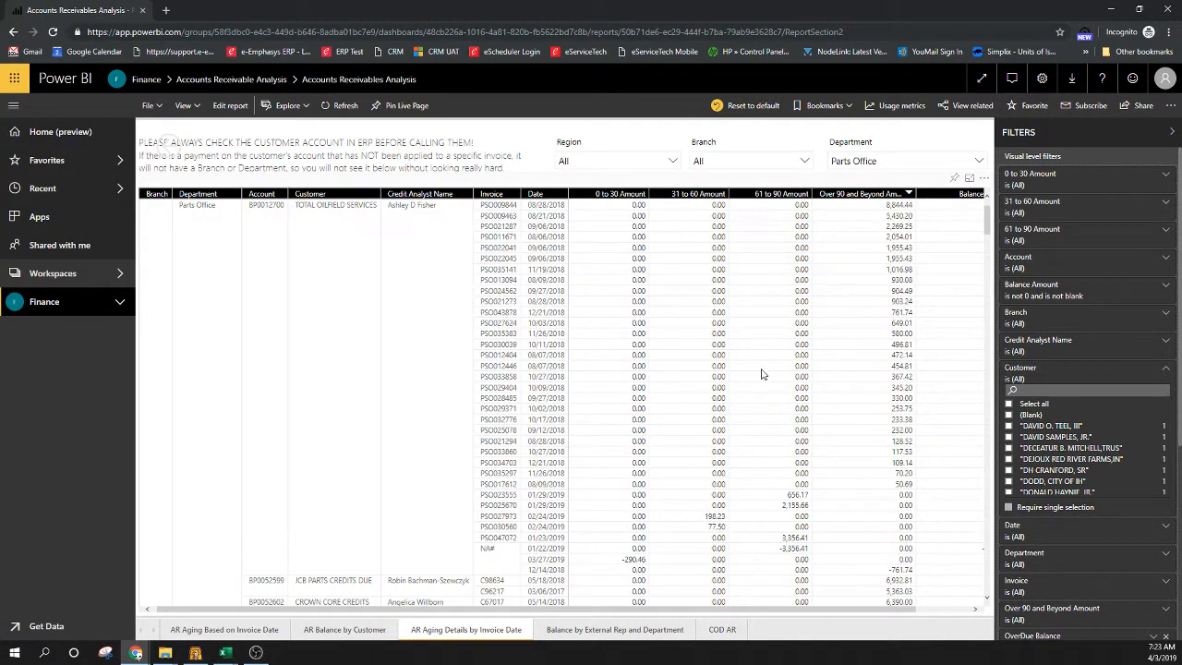
Step: On AR Aging Based on Invoice Date, drill through the CNH America LLC-Parts bar to AR Aging Details by Invoice Date and show that table's filters
click(423, 161)
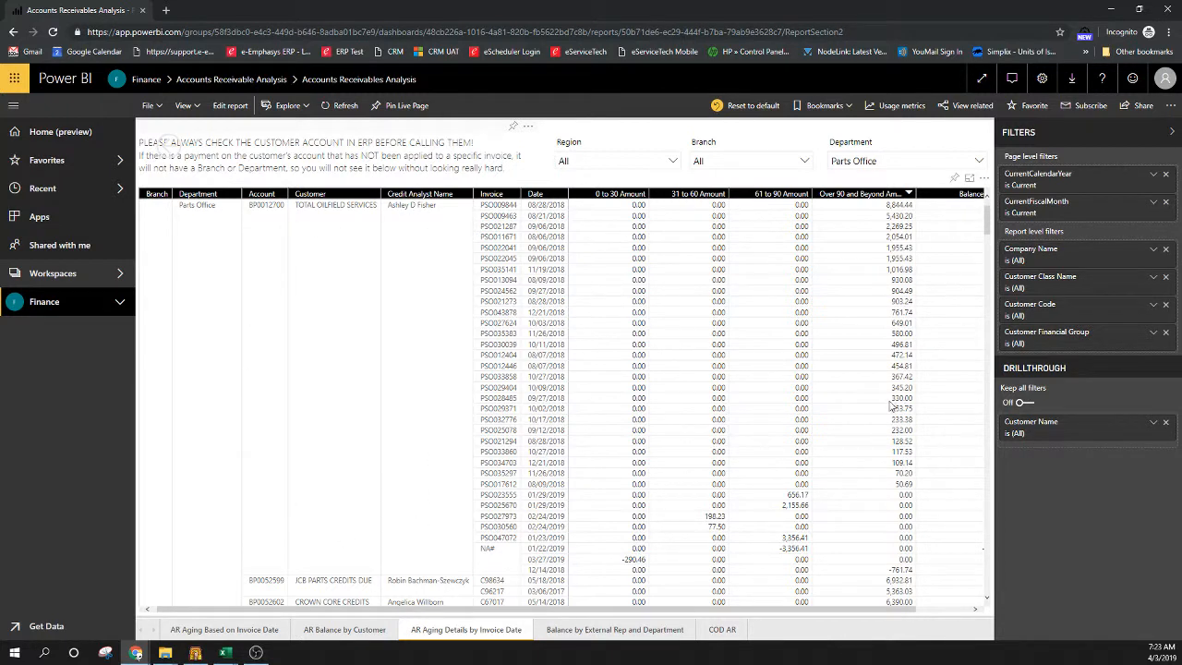
drag(850, 609, 794, 629)
click(260, 627)
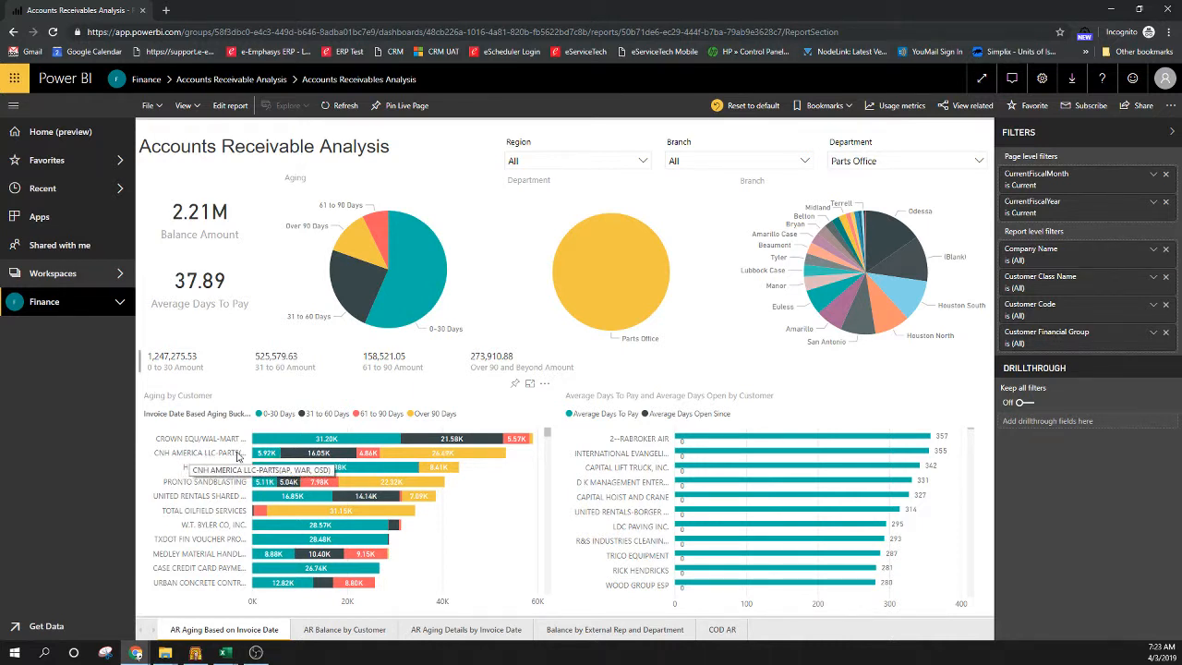
right_click(216, 459)
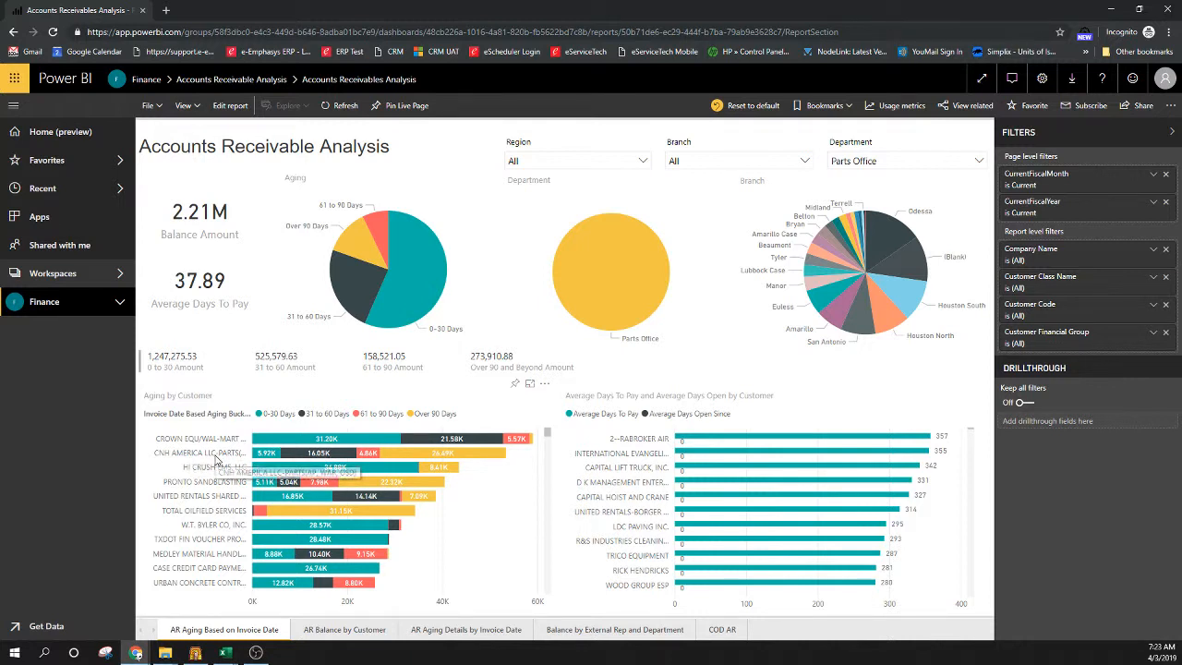
right_click(337, 454)
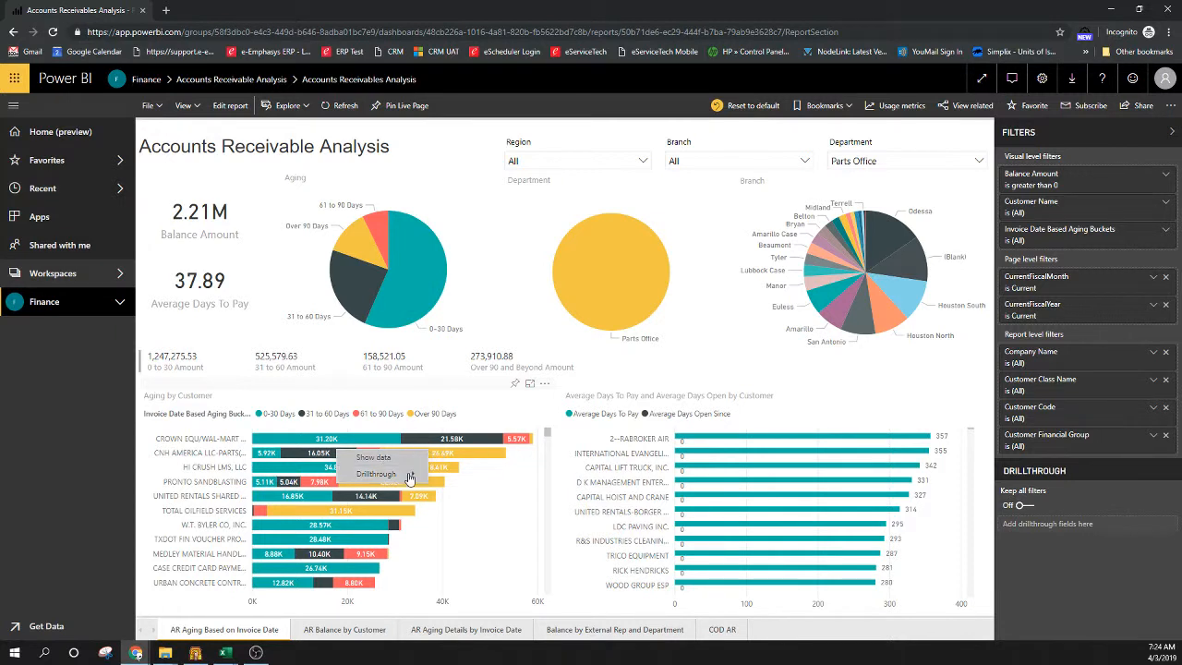
mouse_move(409, 476)
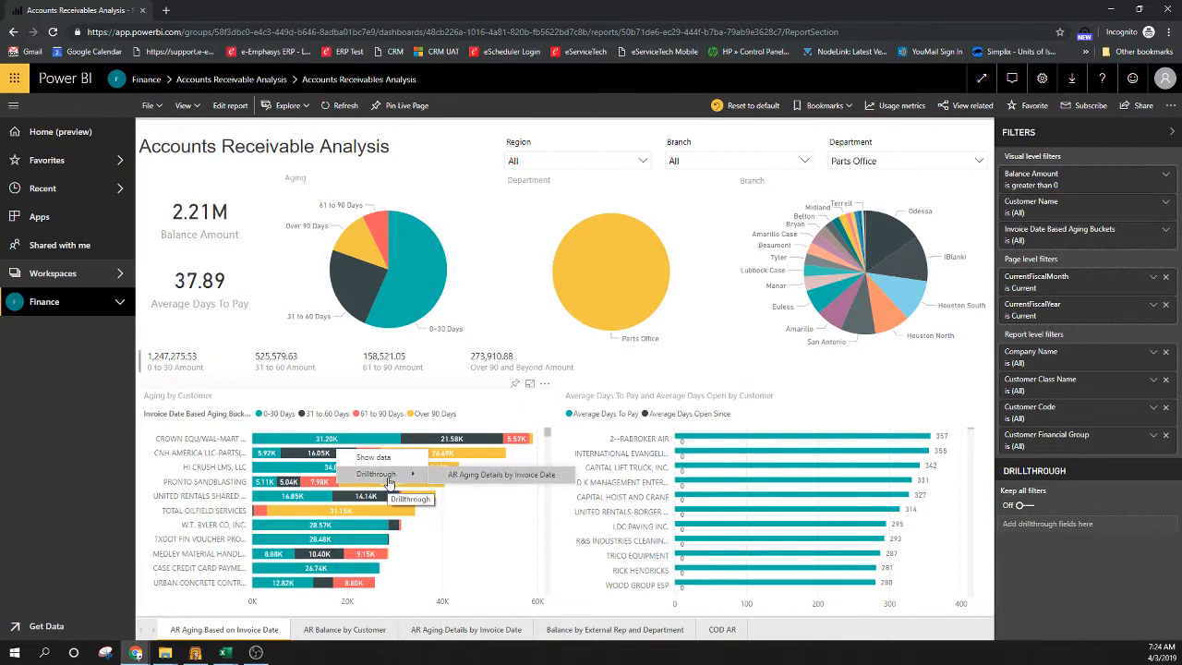
click(466, 475)
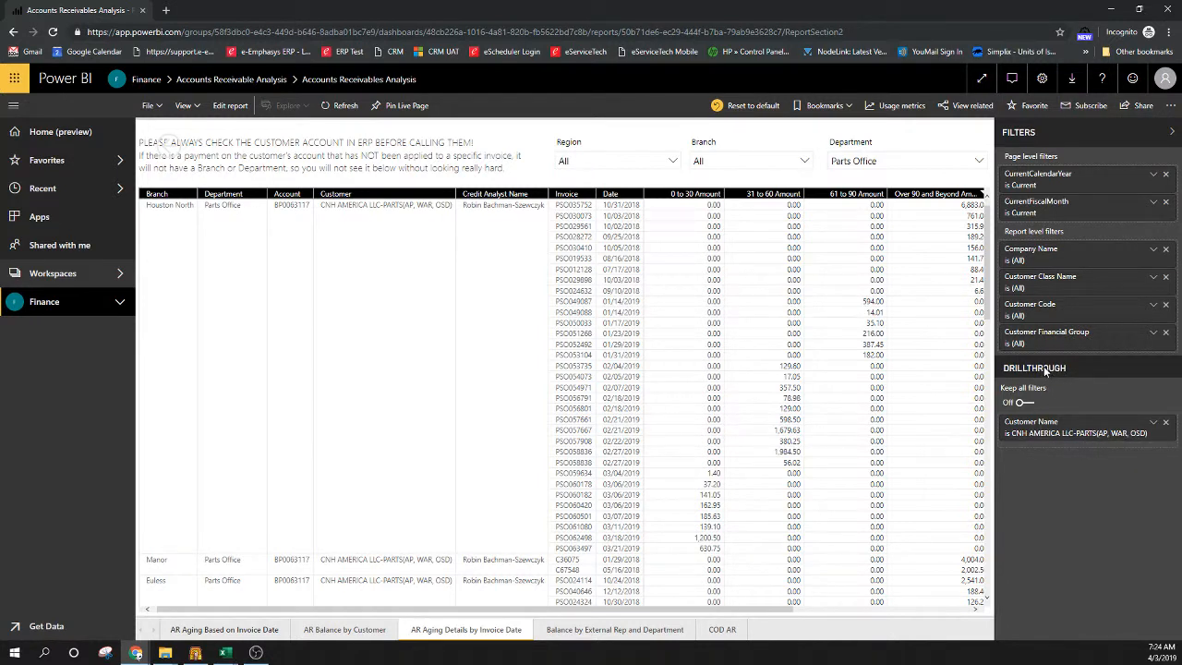
click(496, 191)
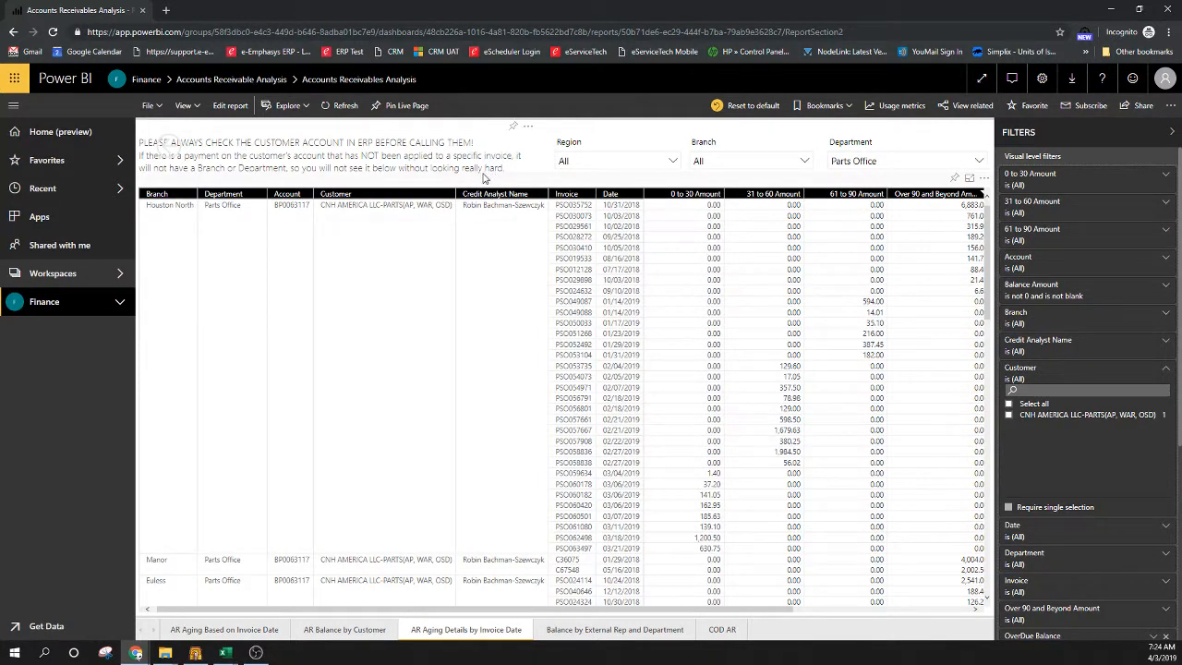
Step: Show the additional options for the AR Aging Details by Invoice Date table and close them without choosing one
click(482, 155)
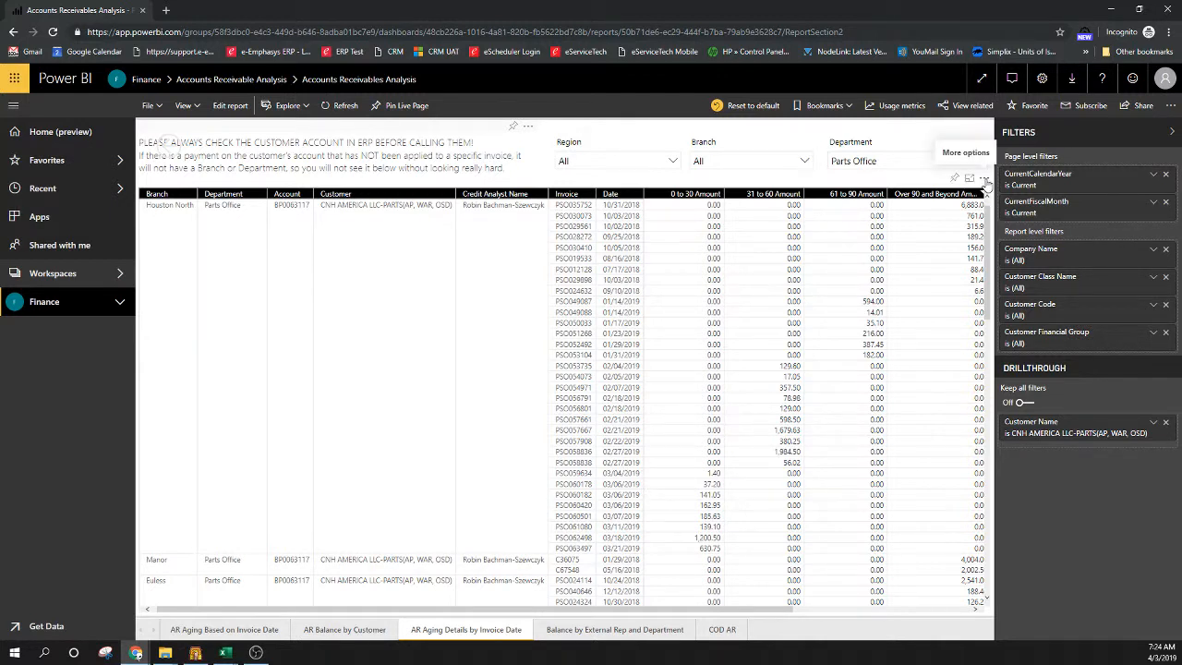
click(985, 181)
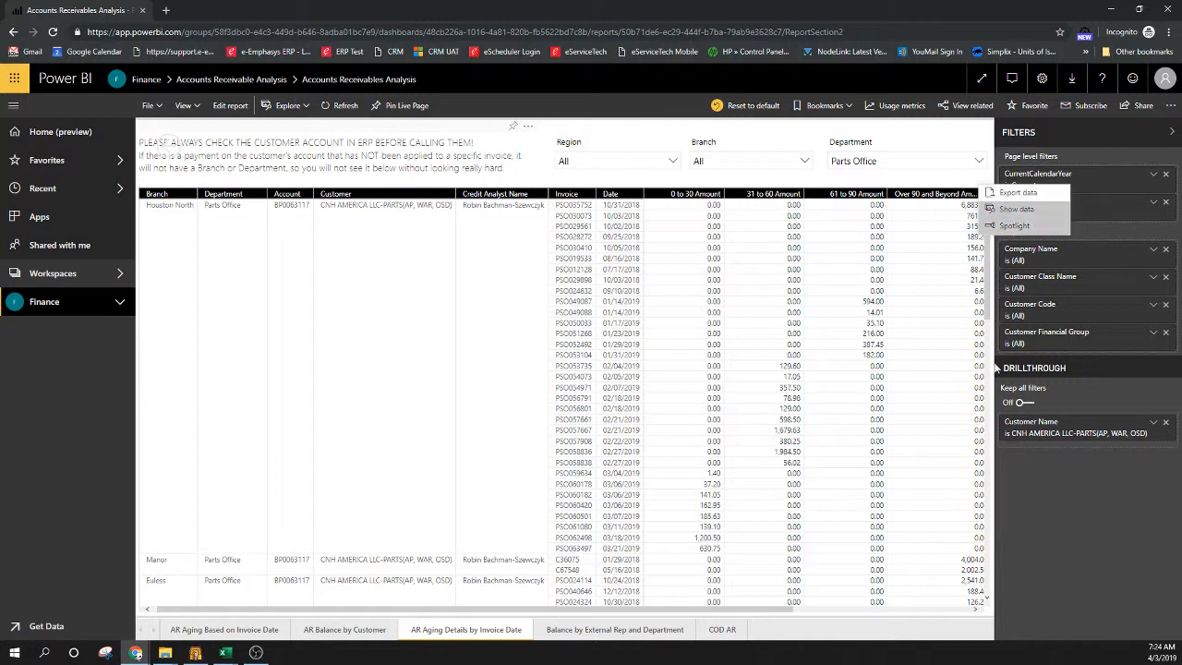
click(1029, 535)
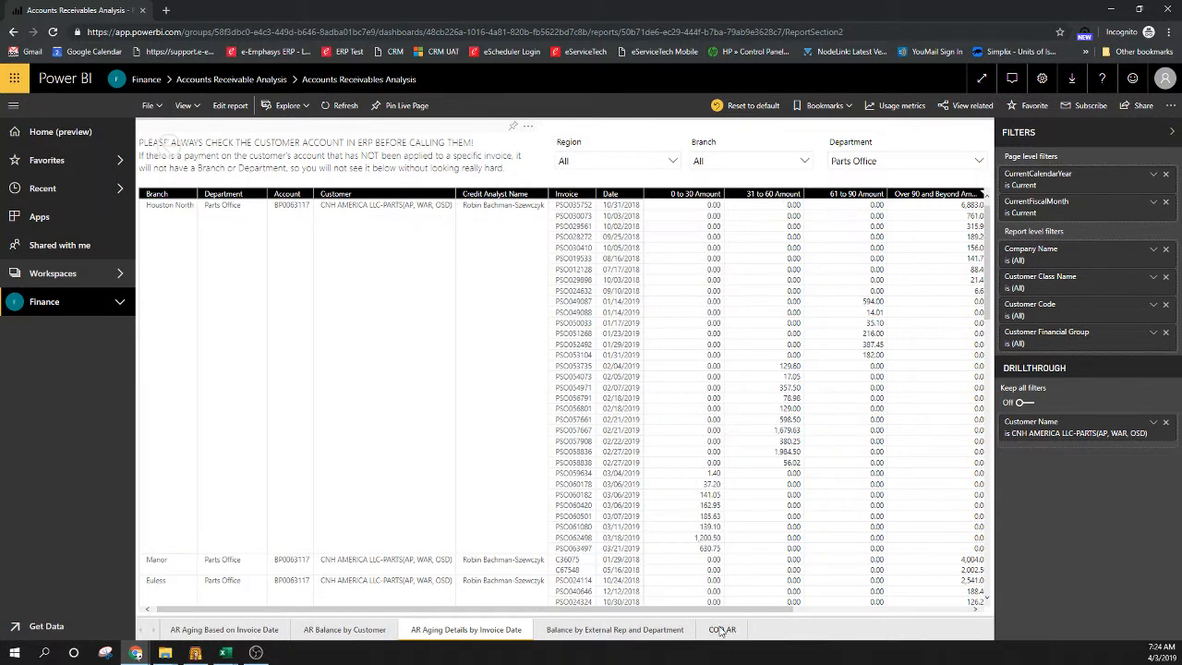
Step: On AR Balance by Customer, highlight CNH America LLC-Parts to cross-filter the overdue receivables trend, and release the highlight
click(365, 635)
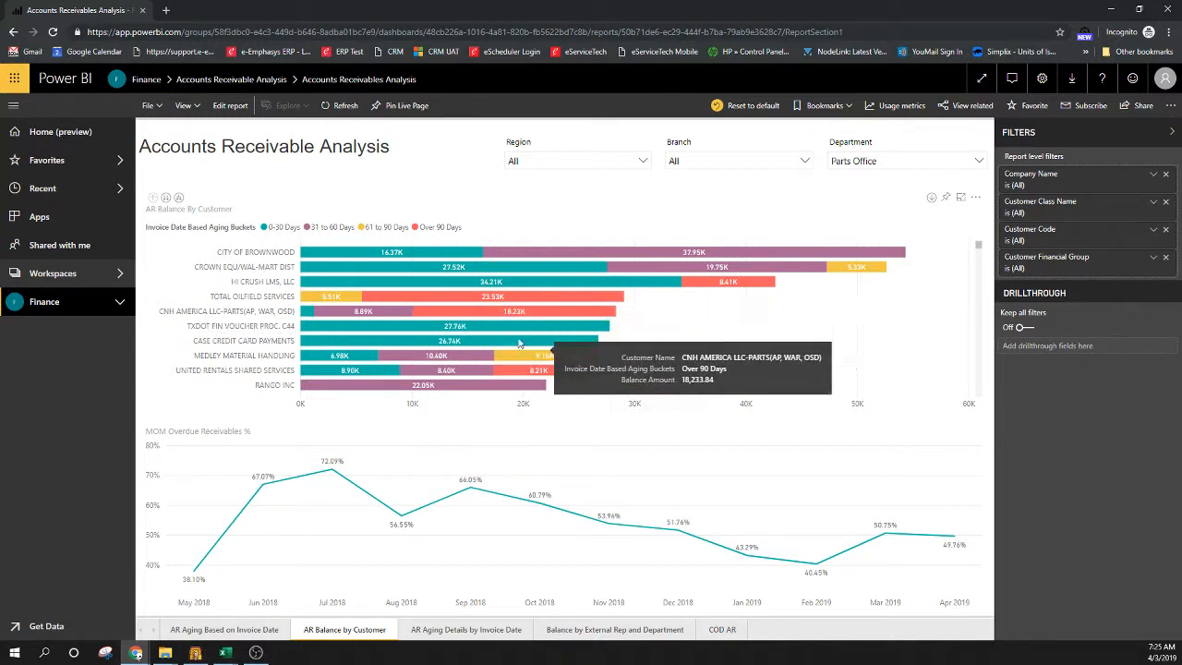
mouse_move(541, 313)
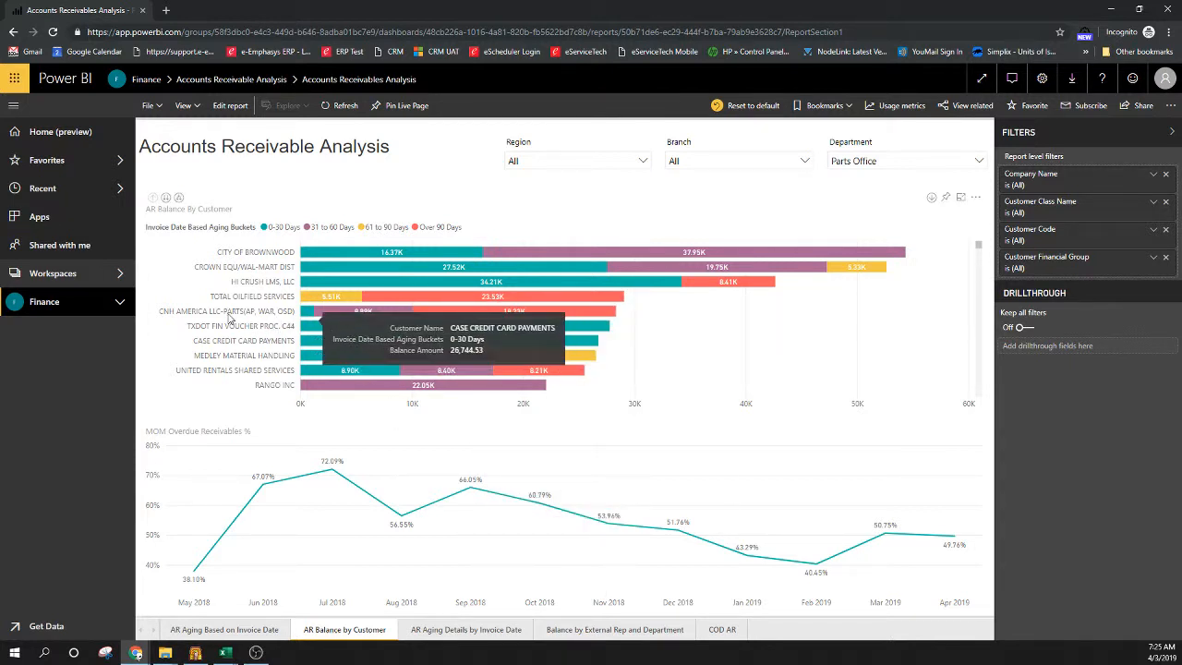
click(277, 313)
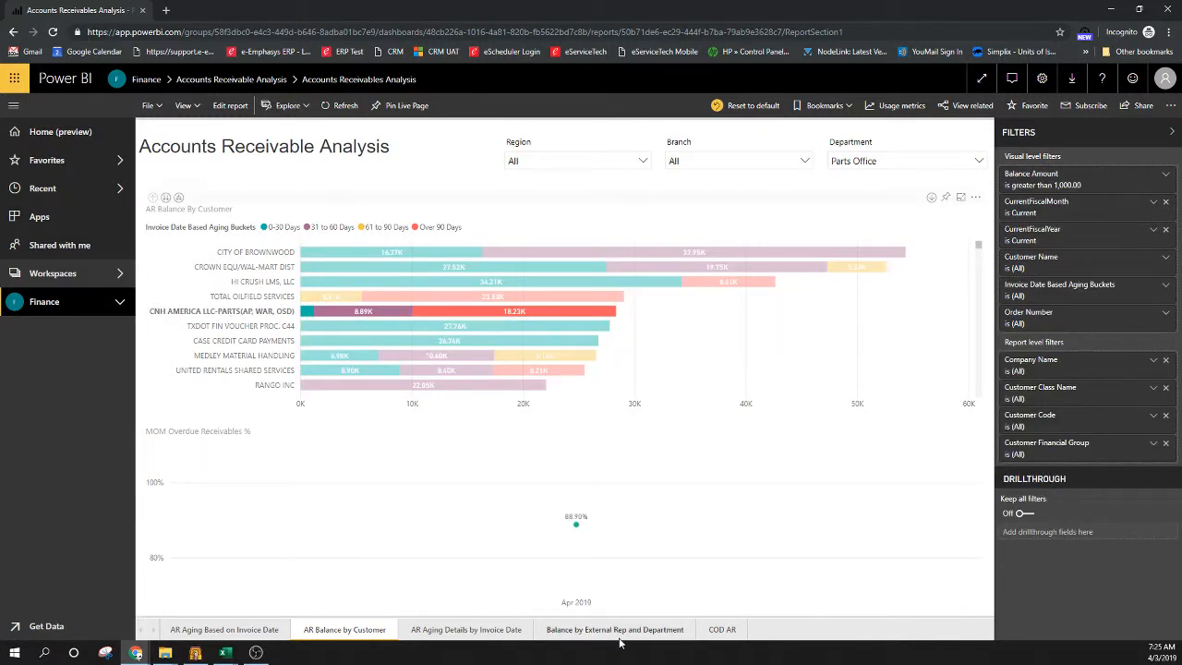
click(253, 248)
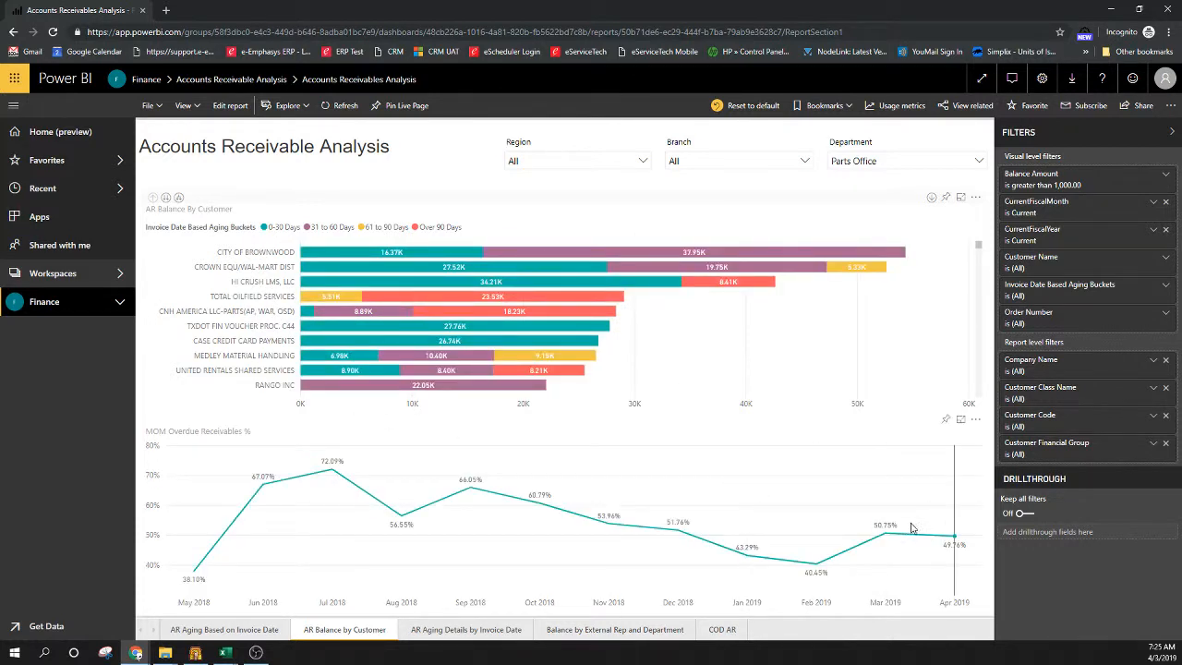
Step: View the aging balances by employee and by branch on Balance by External Rep and Department
click(619, 629)
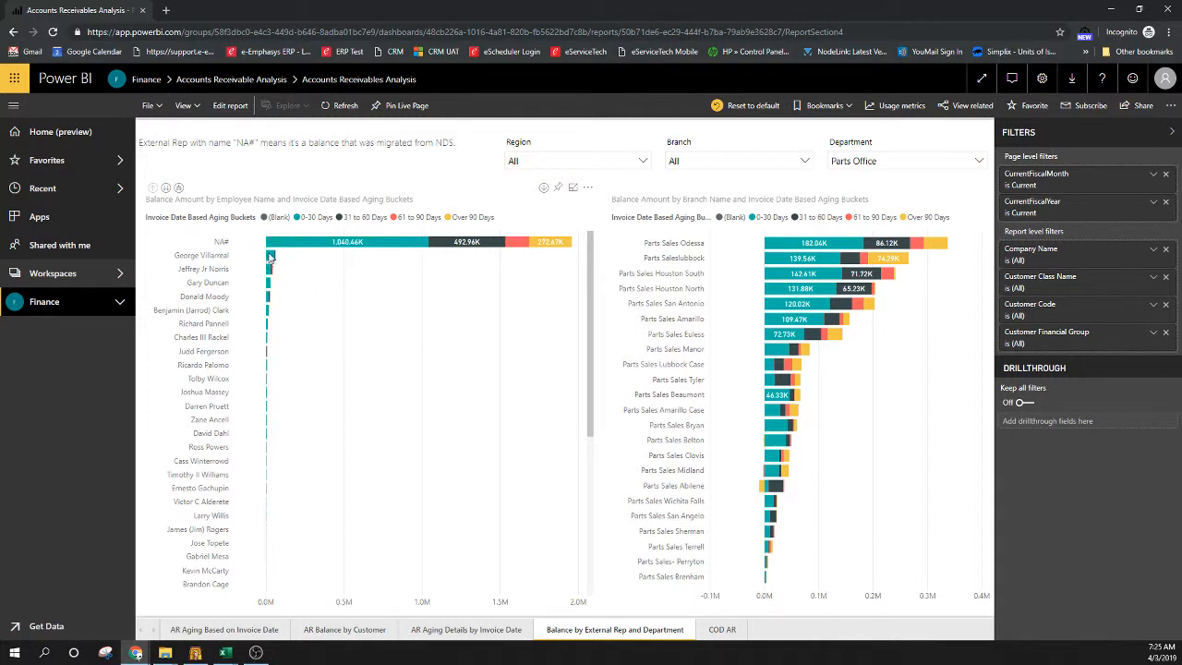
mouse_move(271, 257)
Step: On COD AR, examine the customer balances and aging amounts throughout the AR Aging By Customer table
click(724, 633)
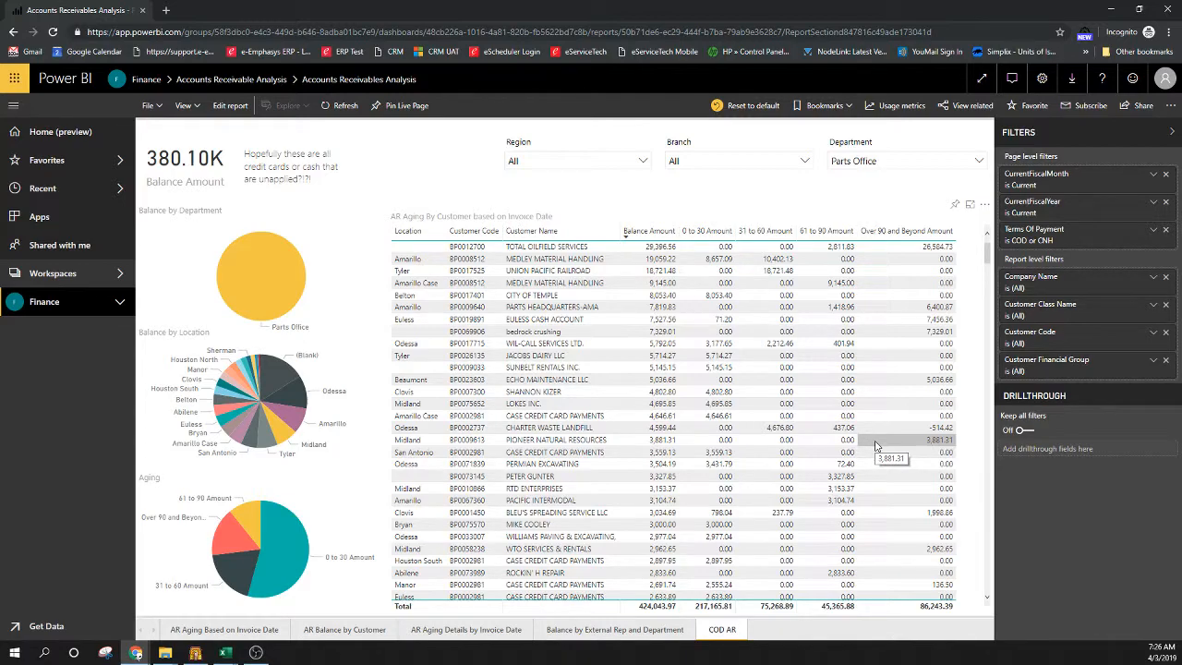
scroll(877, 509, down, 15)
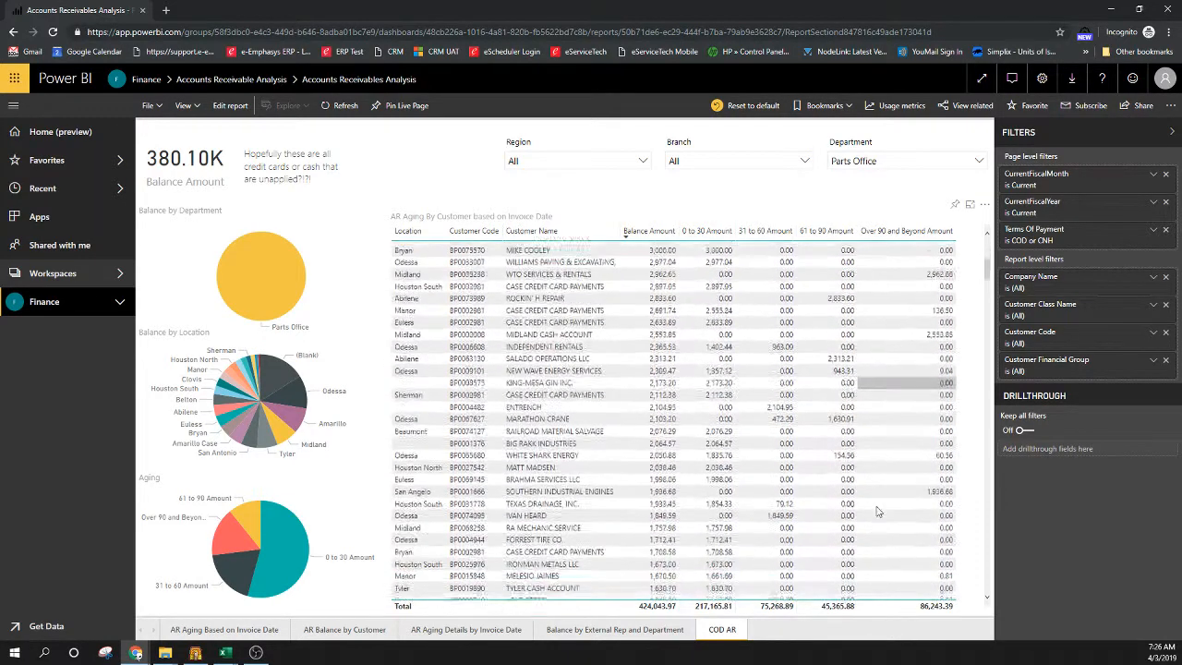
scroll(877, 512, down, 15)
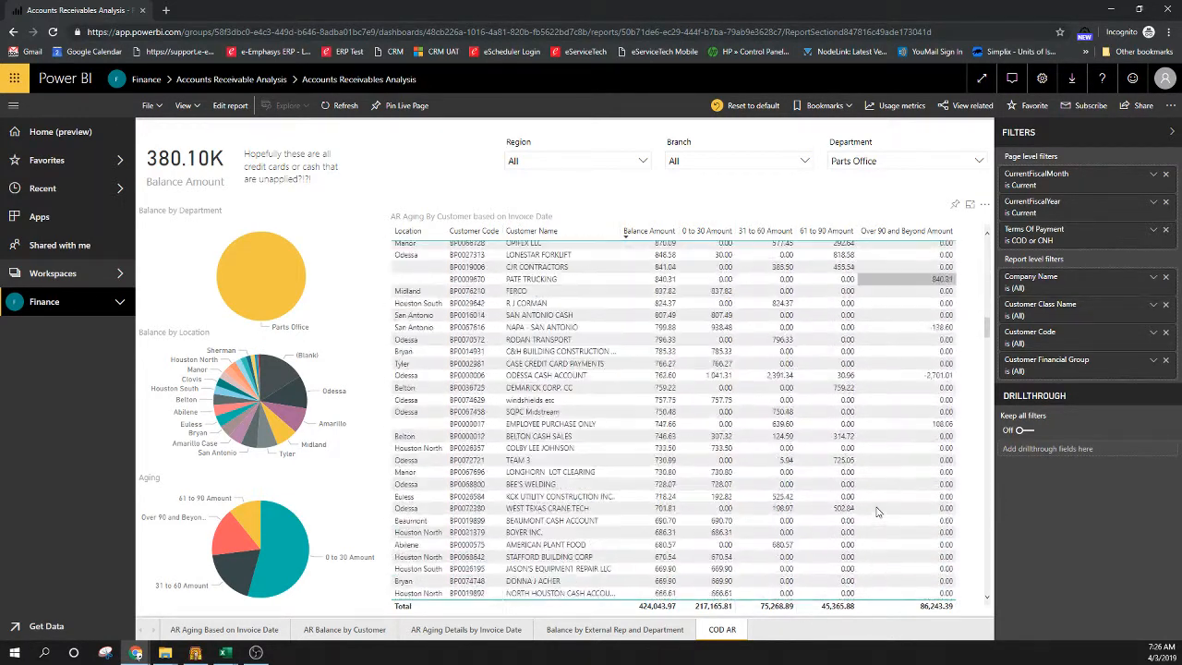
scroll(877, 512, down, 5)
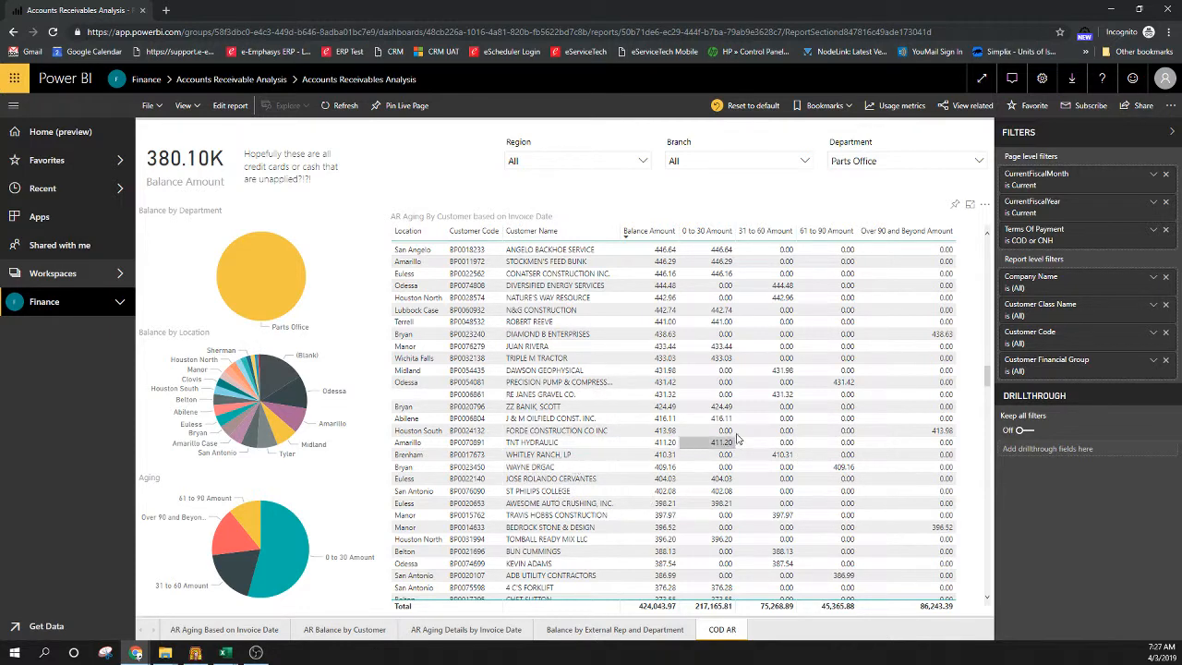
scroll(831, 444, up, 10)
scroll(869, 474, up, 2)
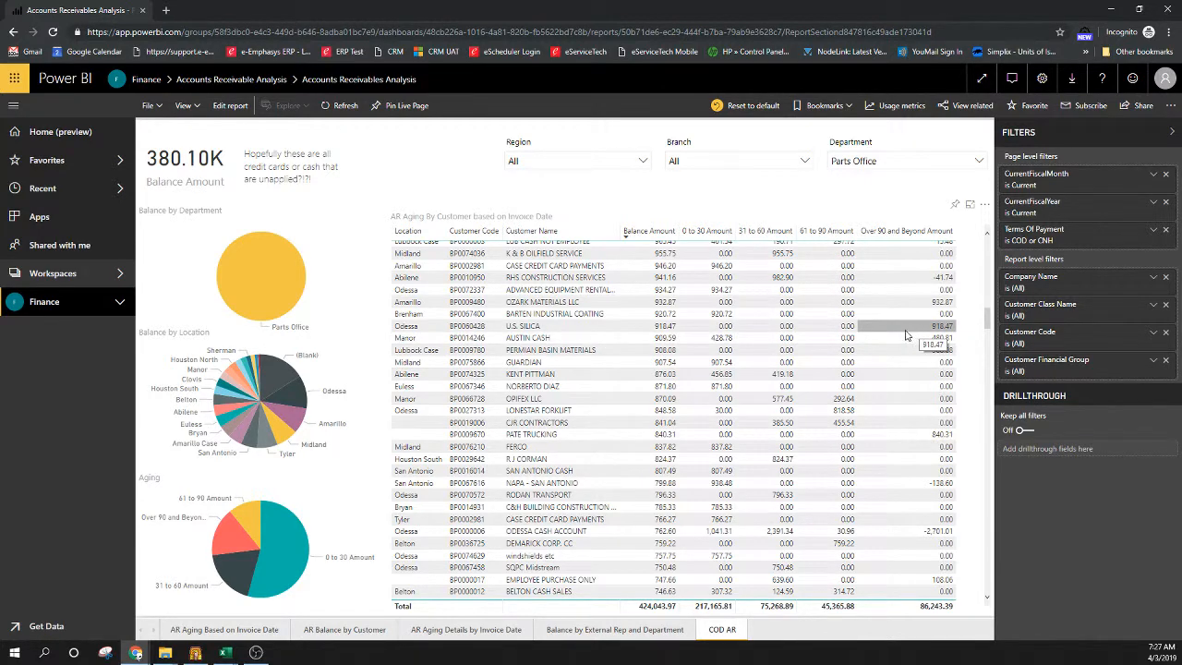
scroll(900, 342, up, 10)
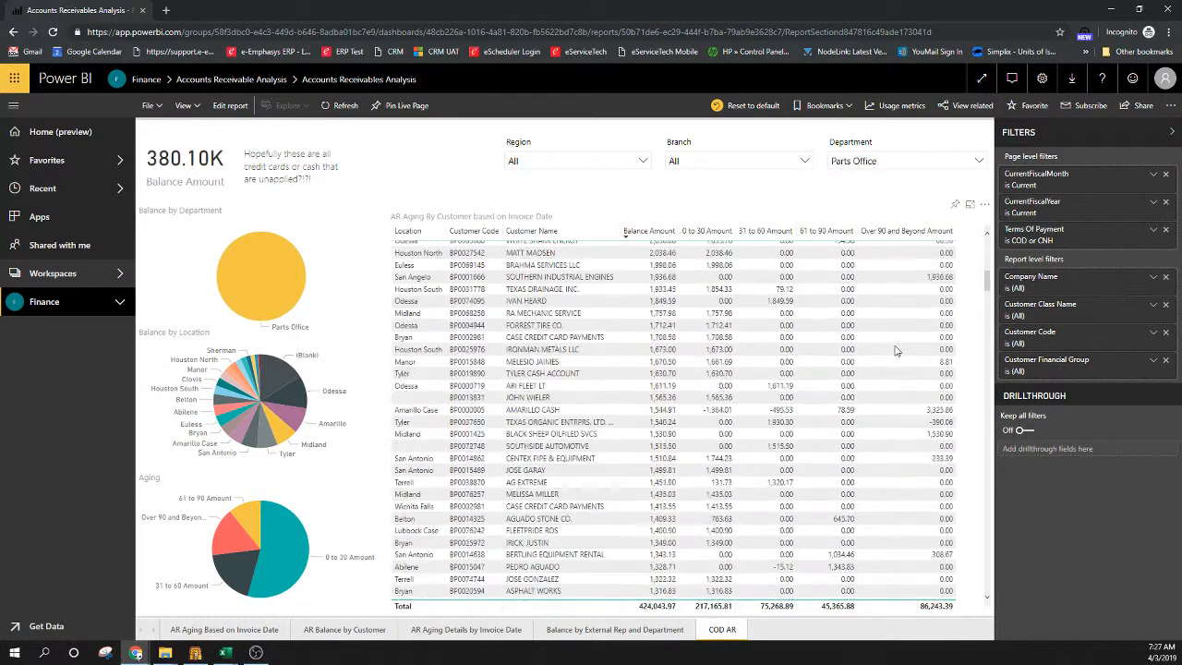
scroll(894, 350, up, 1)
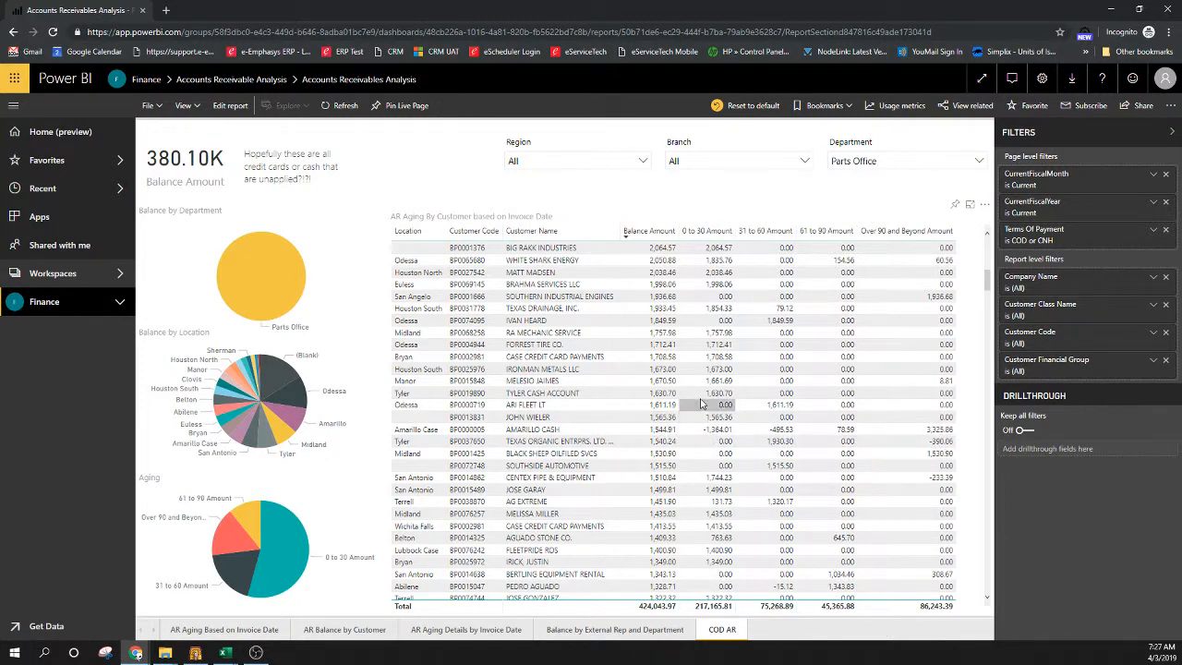
scroll(586, 393, up, 5)
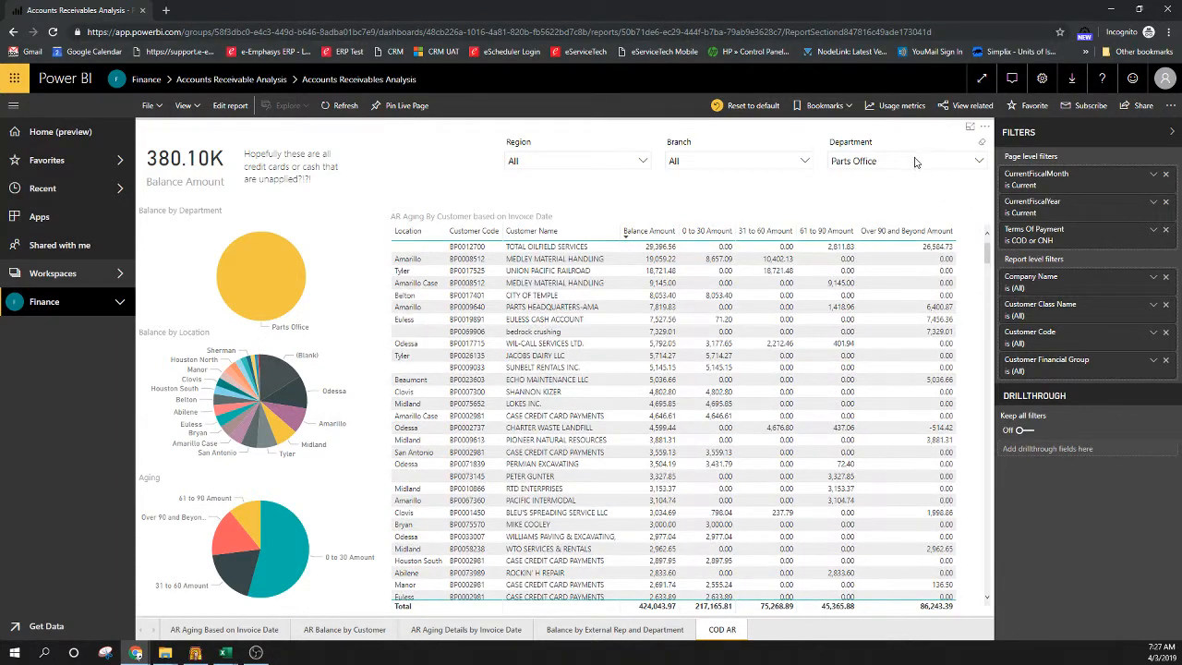
Step: Clear the Department filter on COD AR and cross-filter the page by Equipment Office in Balance by Department
click(983, 148)
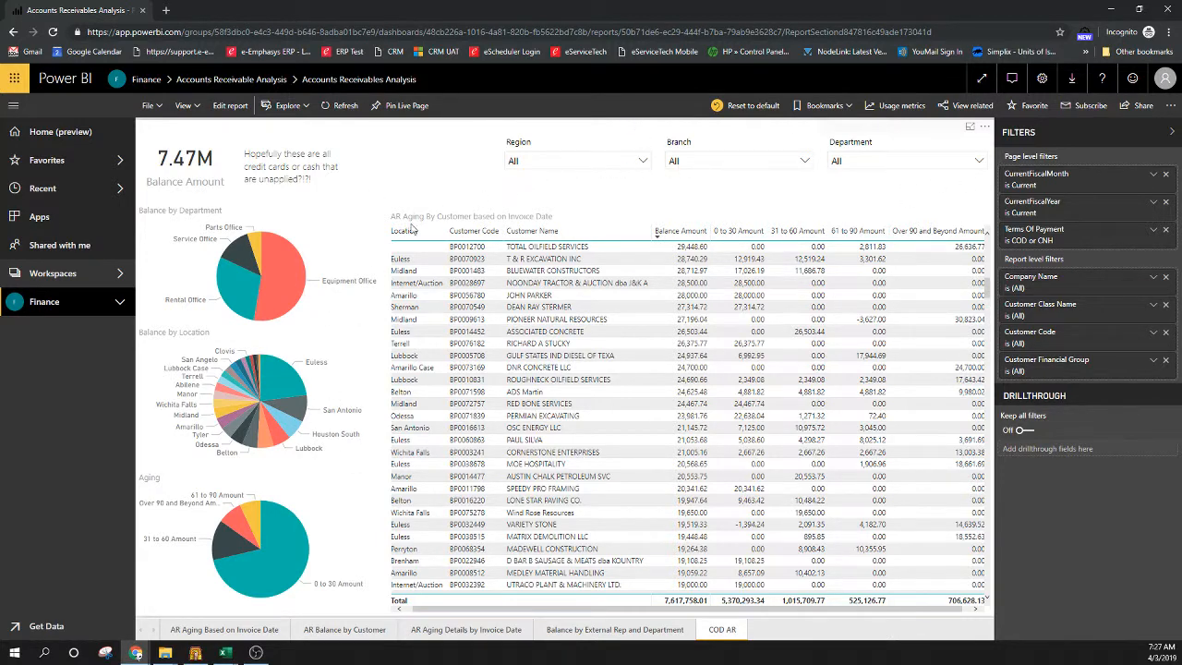
click(273, 283)
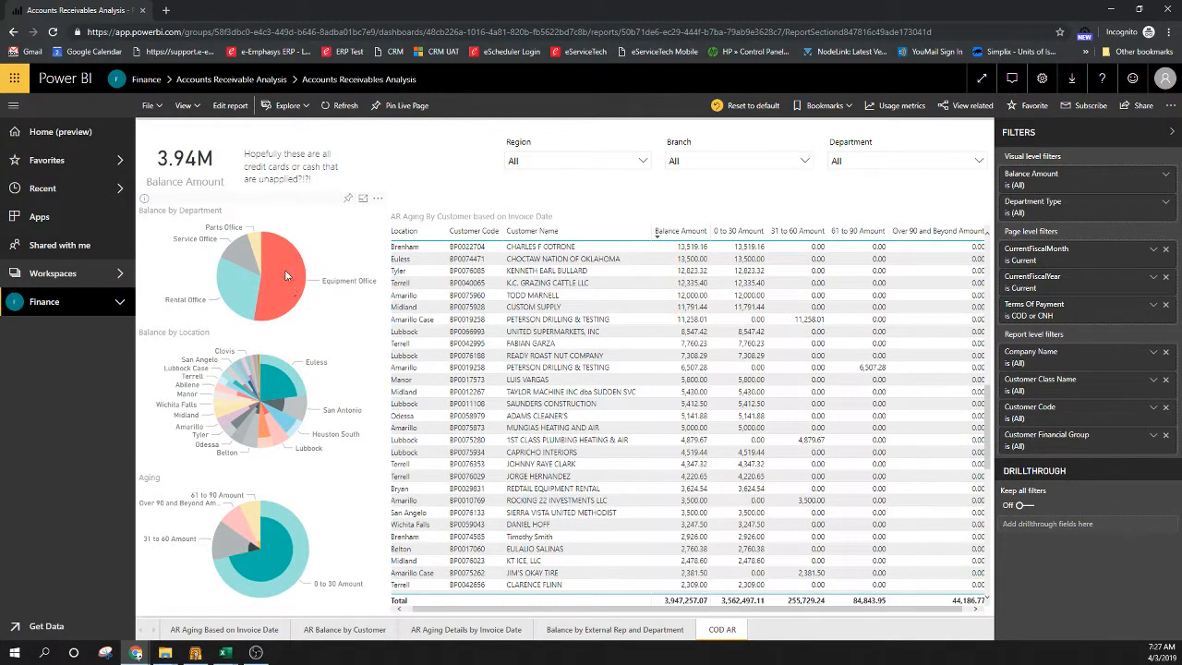
mouse_move(284, 270)
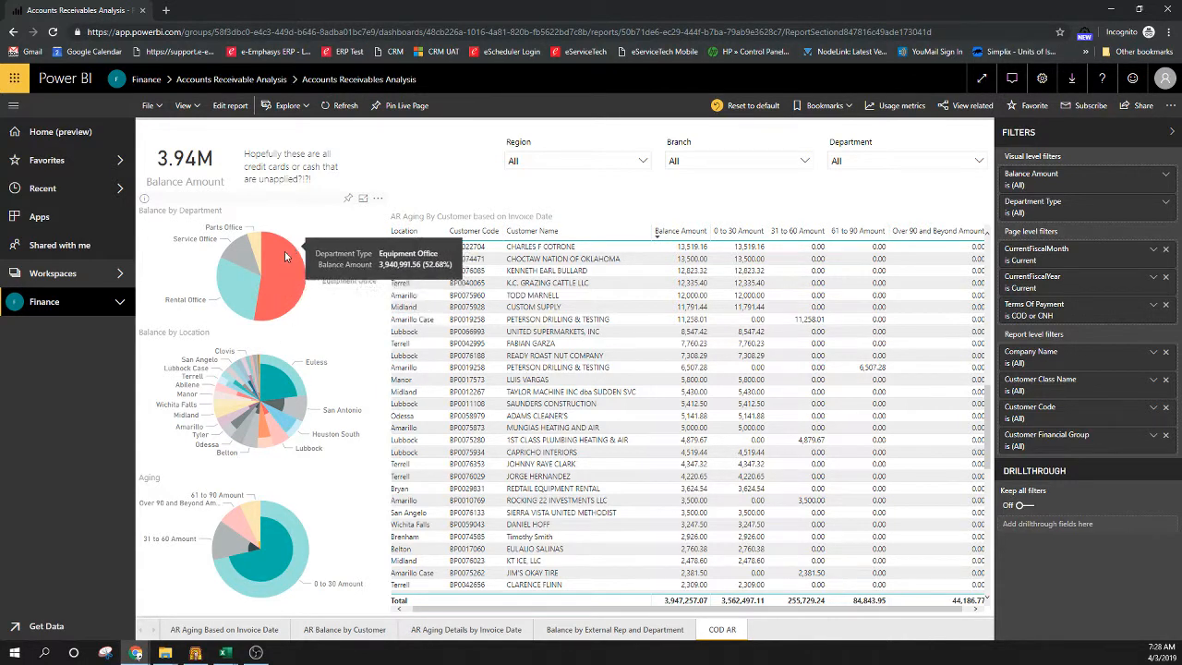
mouse_move(271, 394)
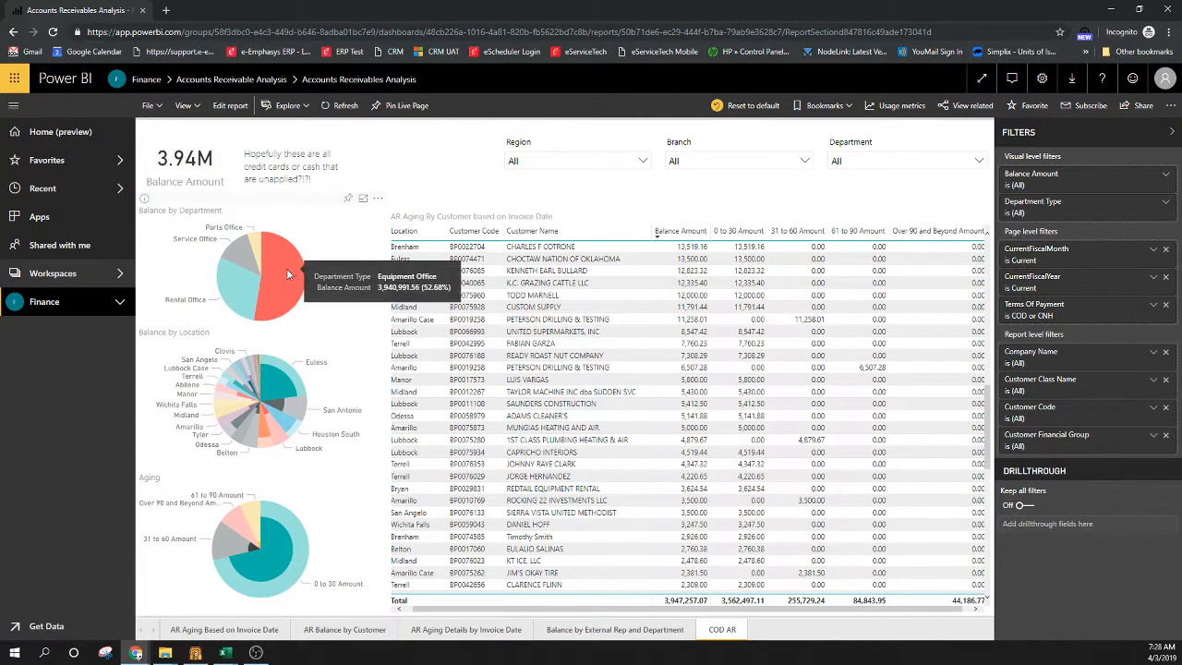
Step: Cross-filter COD AR by the Parts Office department, by the (Blank) location, and again by Parts Office
click(257, 254)
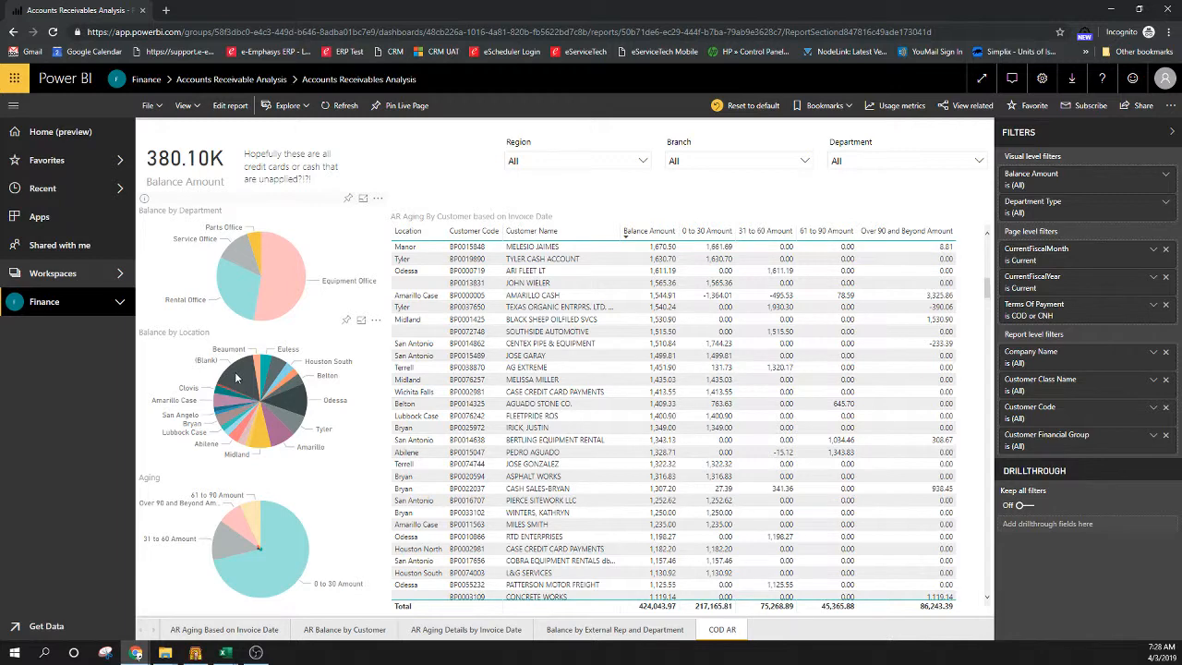
mouse_move(236, 376)
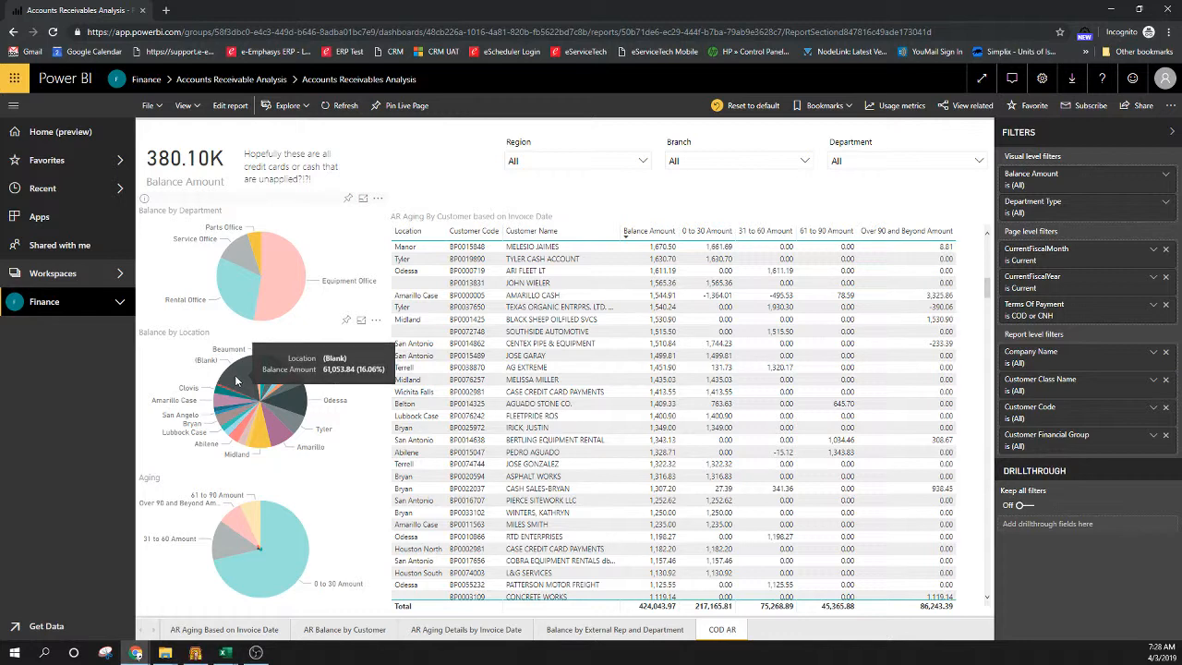
click(235, 375)
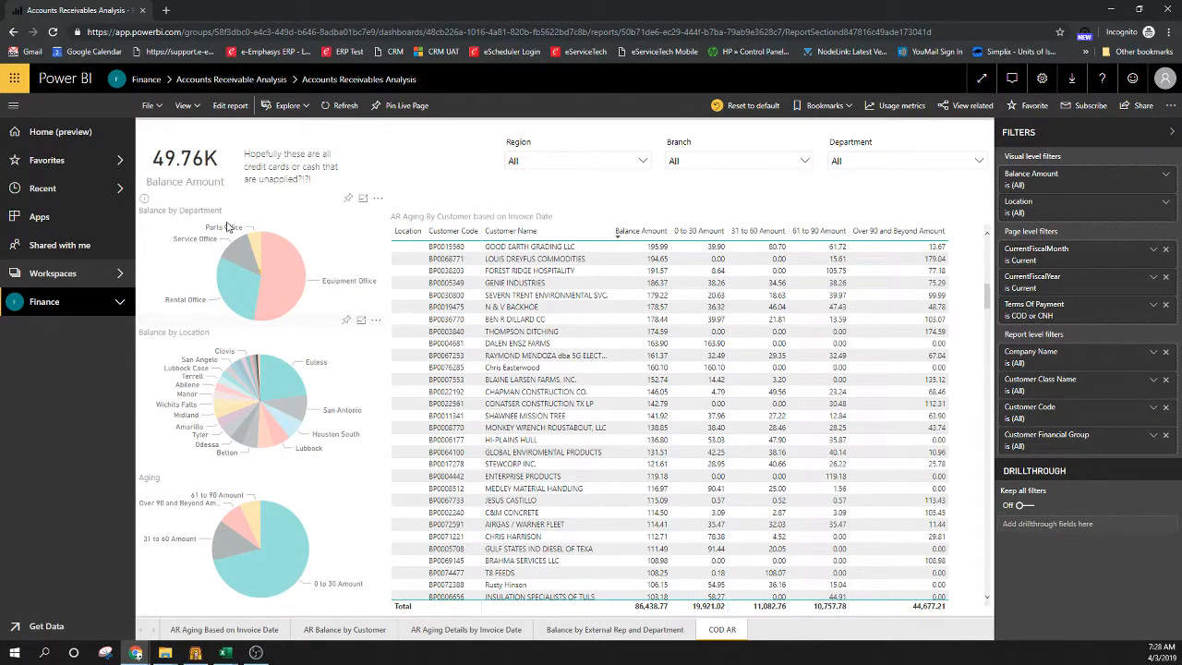
click(259, 248)
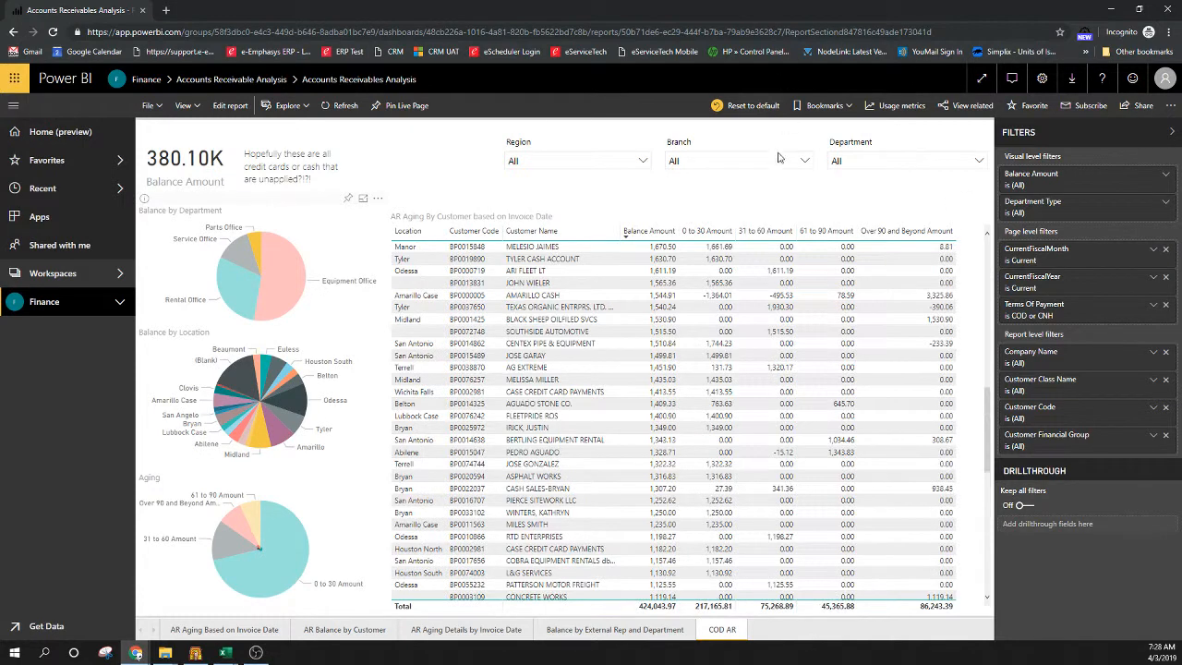
Step: Filter COD AR to the (Blank) branch and the Parts Office department, and examine the customers listed
click(750, 164)
click(695, 191)
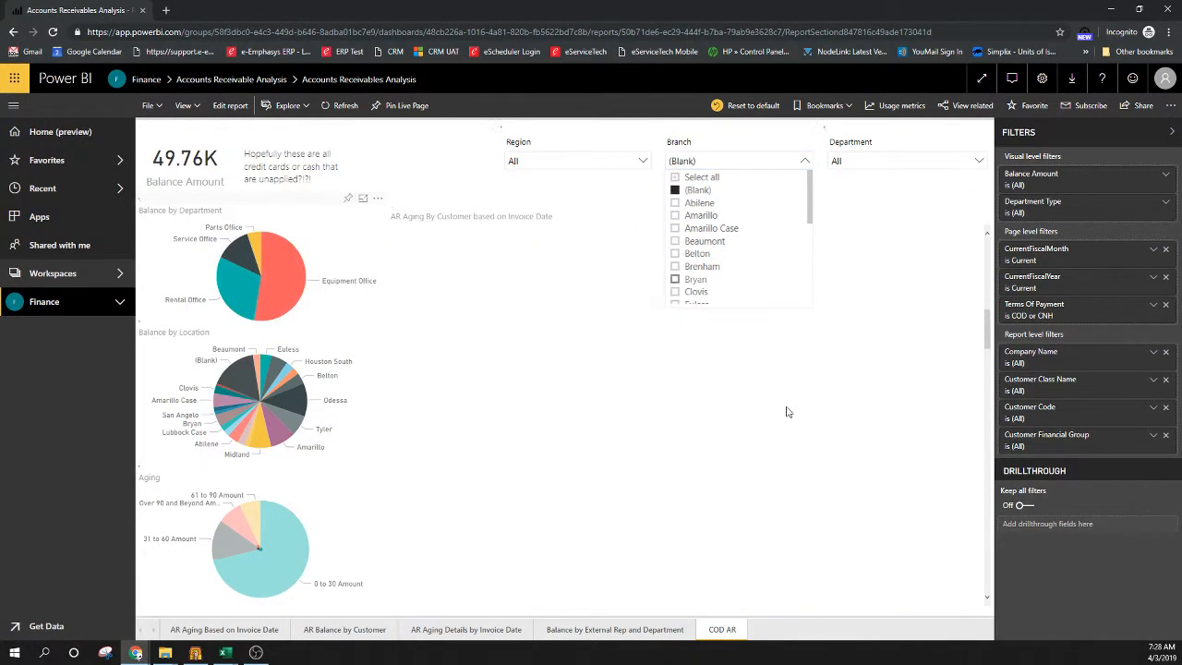
click(979, 161)
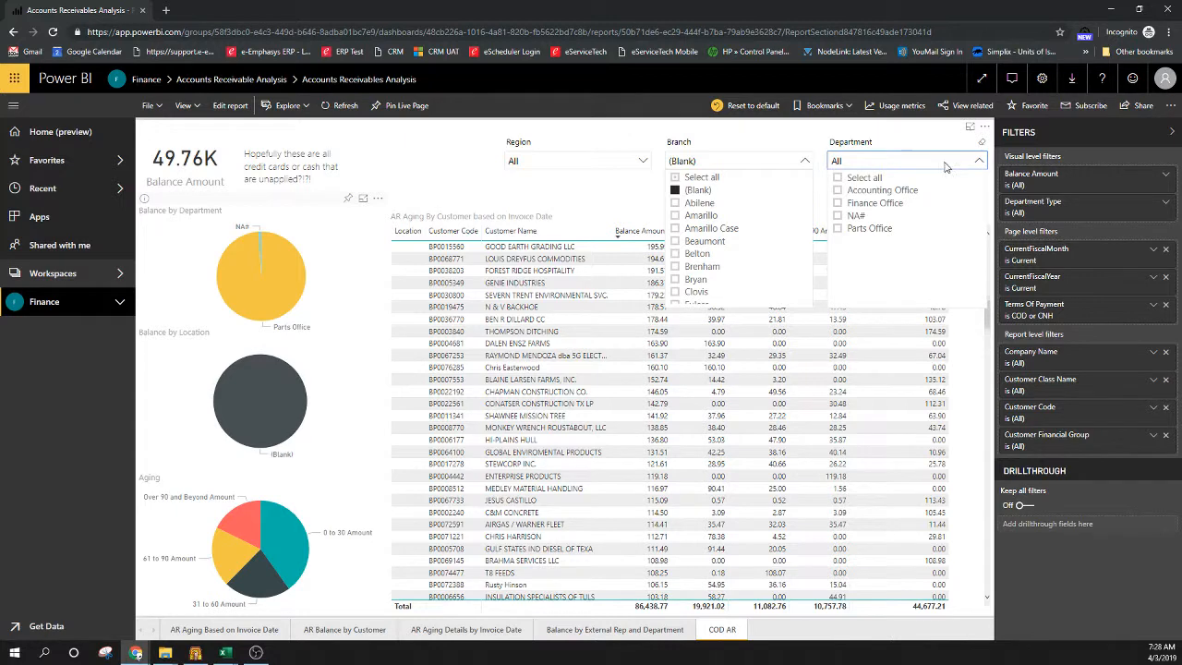
click(868, 228)
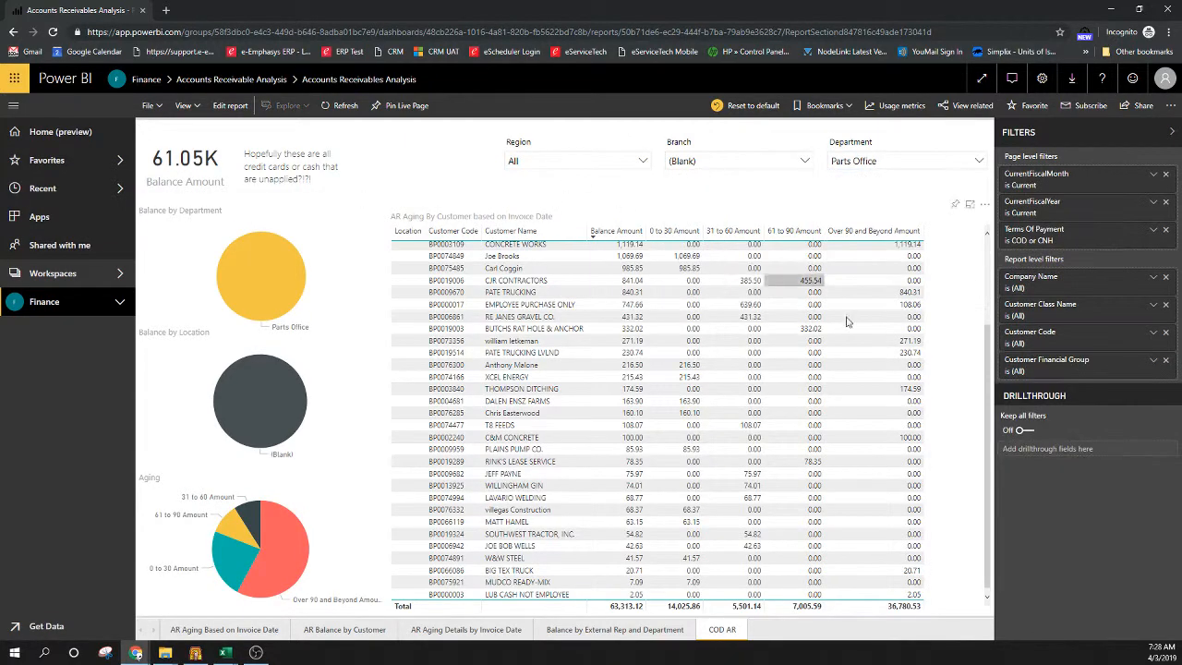
scroll(794, 388, up, 3)
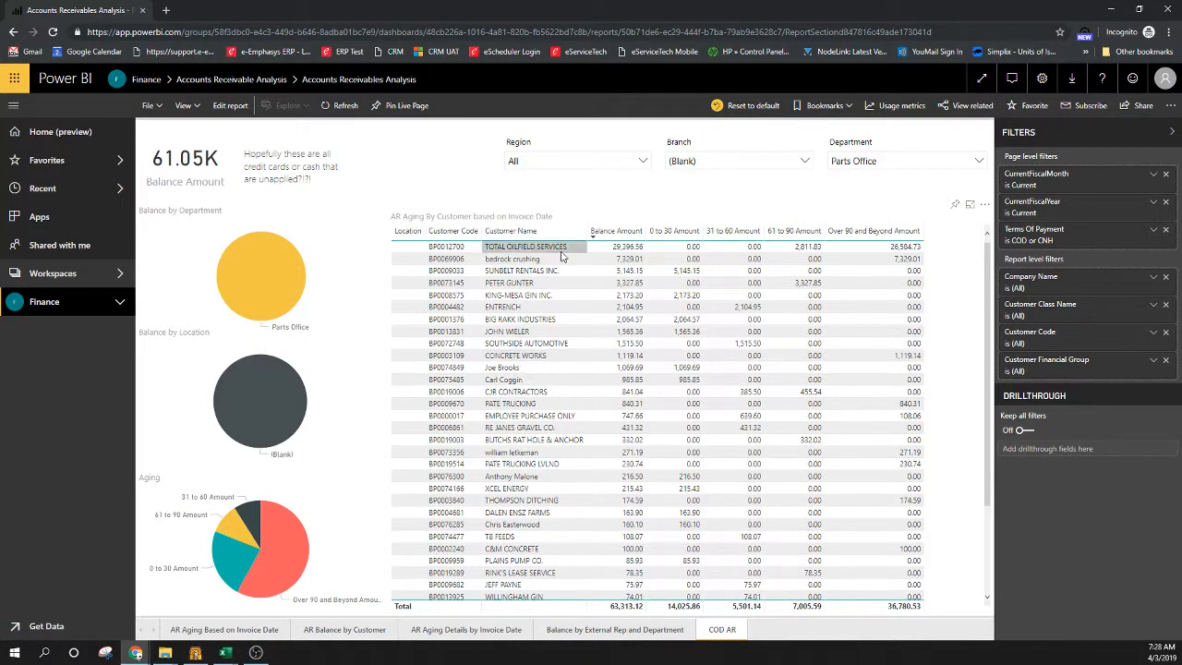
scroll(528, 554, down, 3)
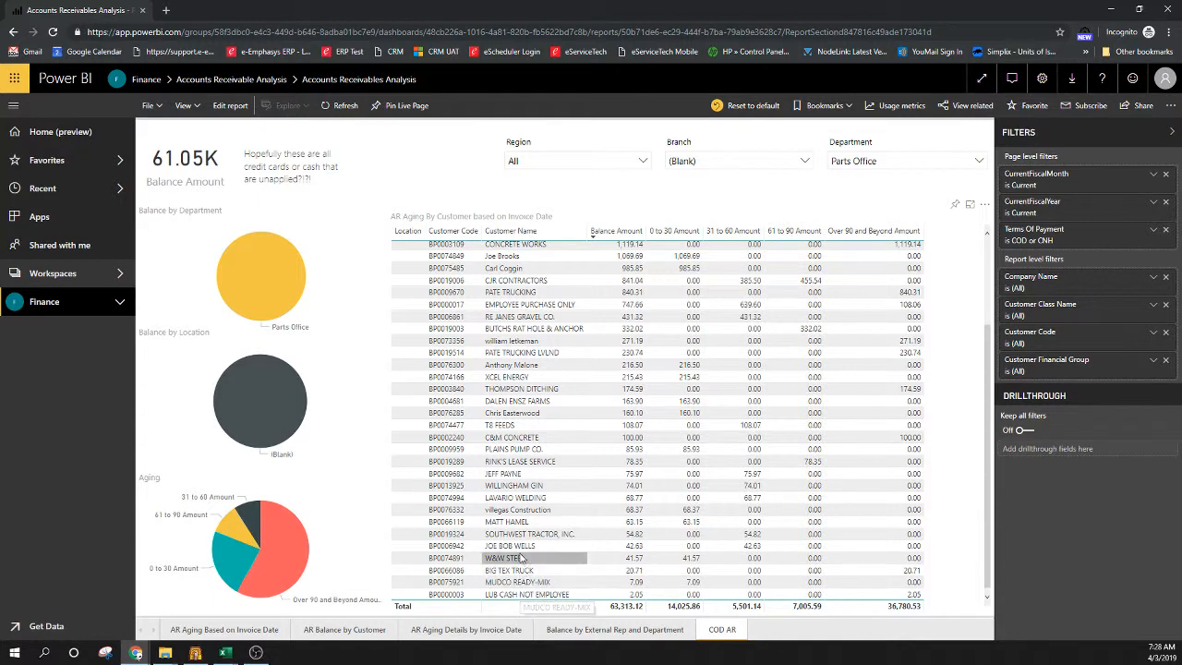
scroll(531, 515, up, 3)
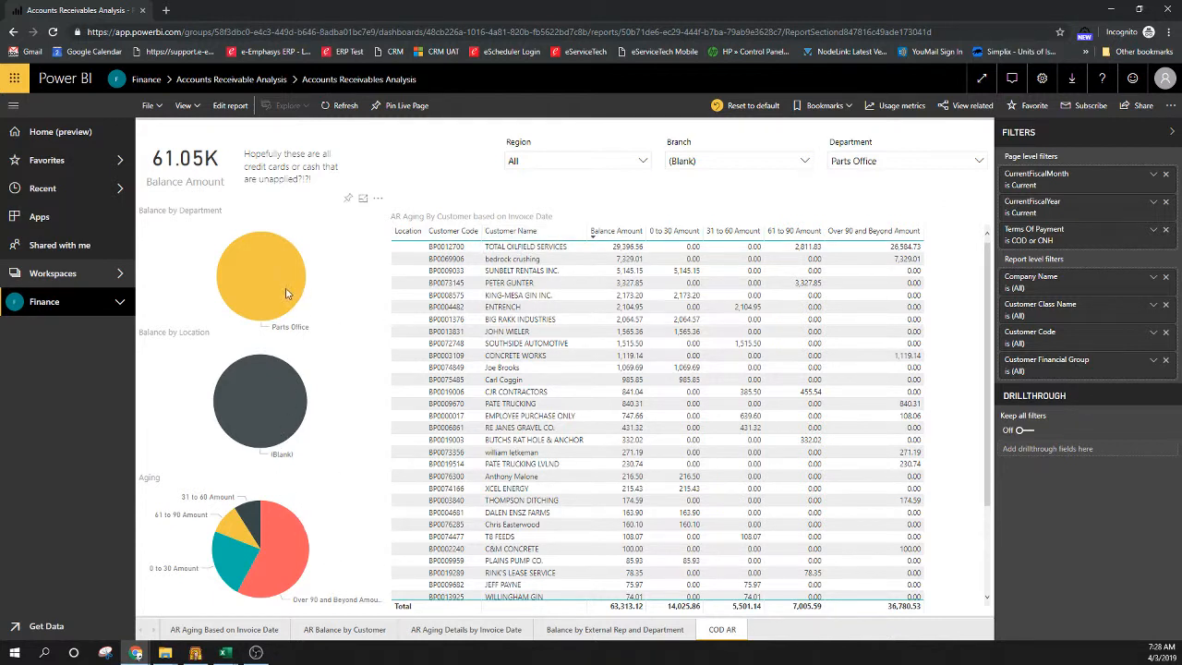
Step: Clear the Branch and Department filters on COD AR
click(707, 163)
click(807, 142)
click(982, 148)
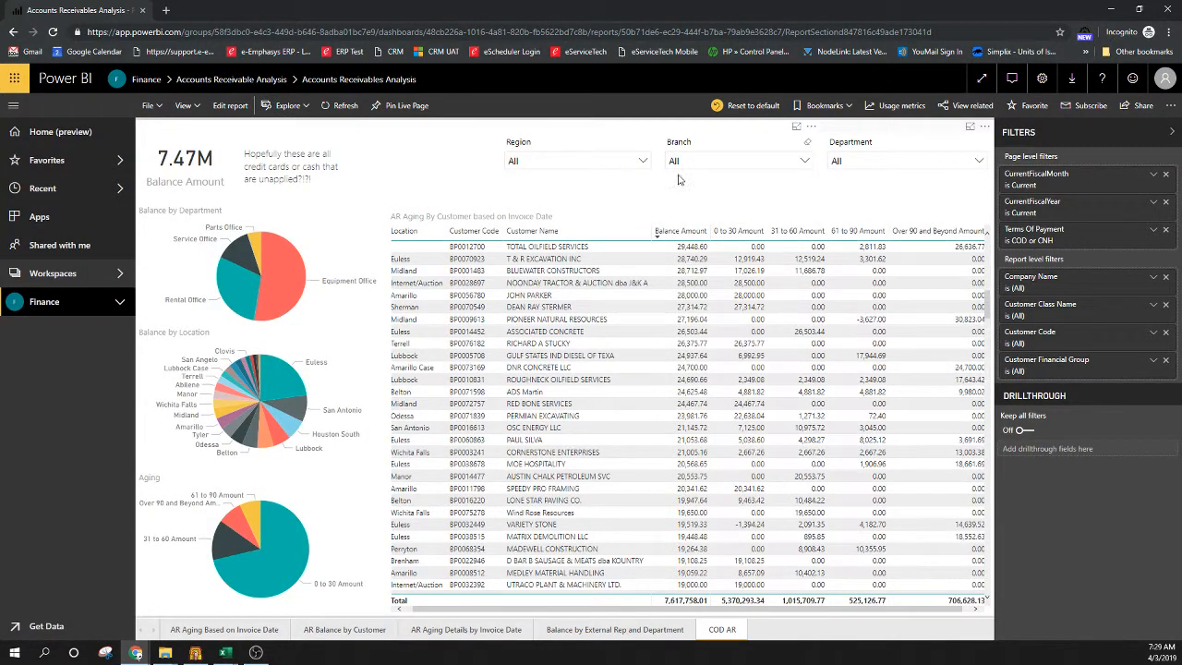
Step: Return to AR Aging Based on Invoice Date and reset the report's filters and slicers to default
click(208, 630)
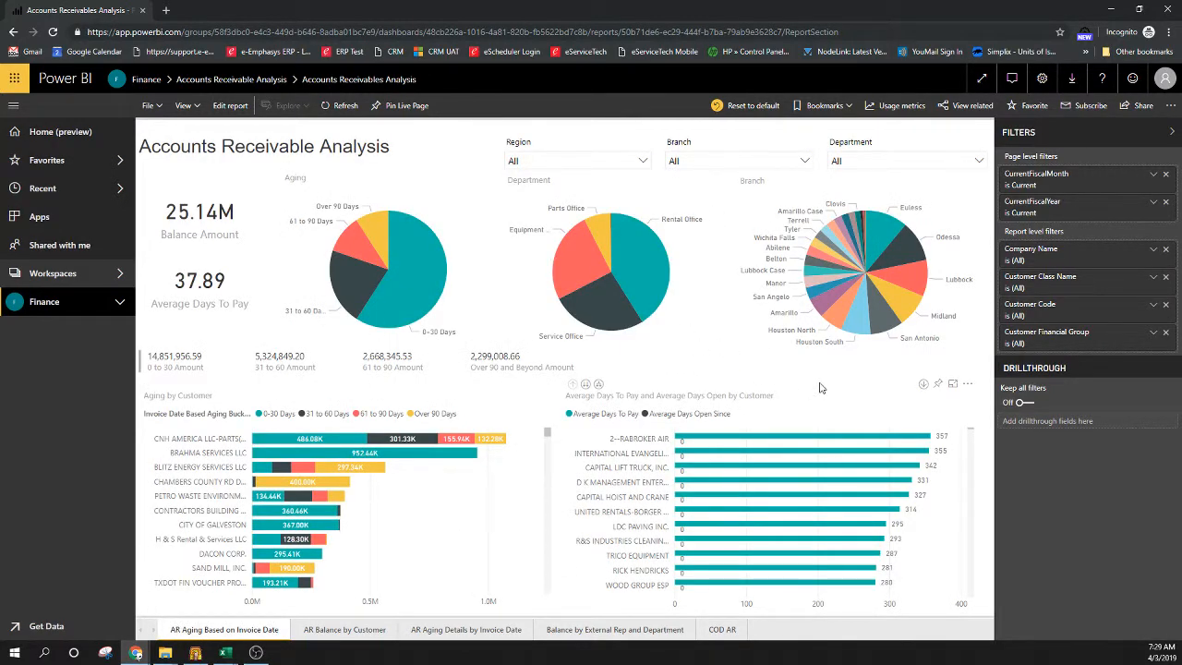
right_click(748, 109)
click(738, 107)
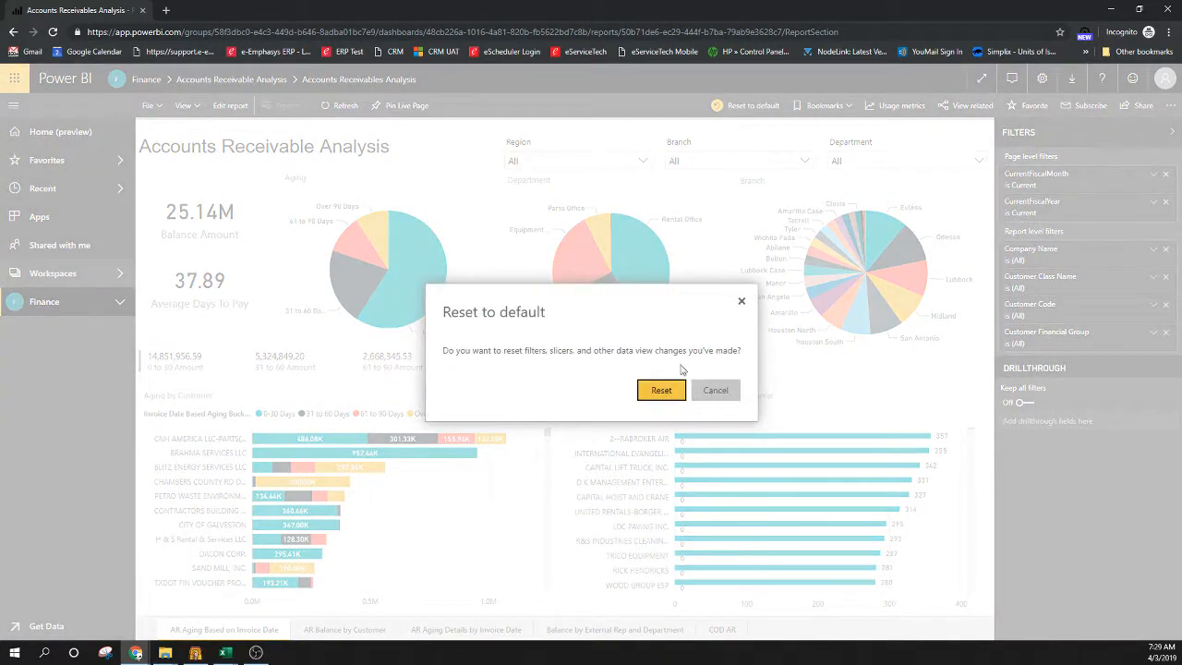
click(661, 391)
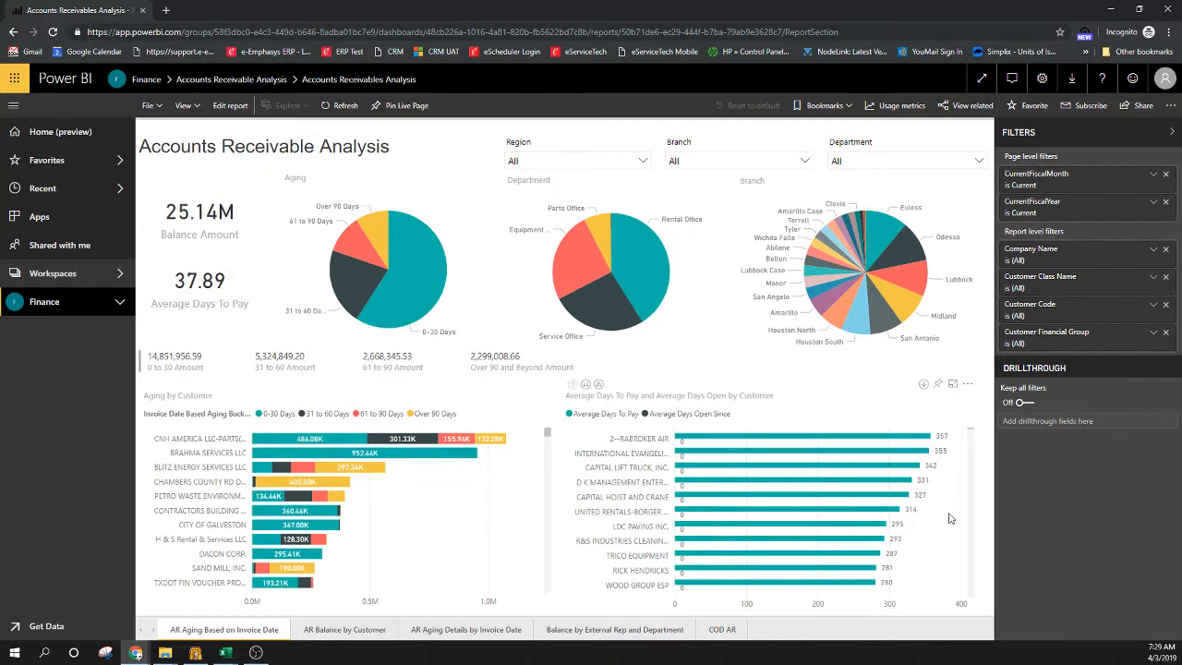
Step: Examine the slowest-paying customers in the Average Days To Pay and Average Days Open by Customer chart
scroll(708, 515, down, 10)
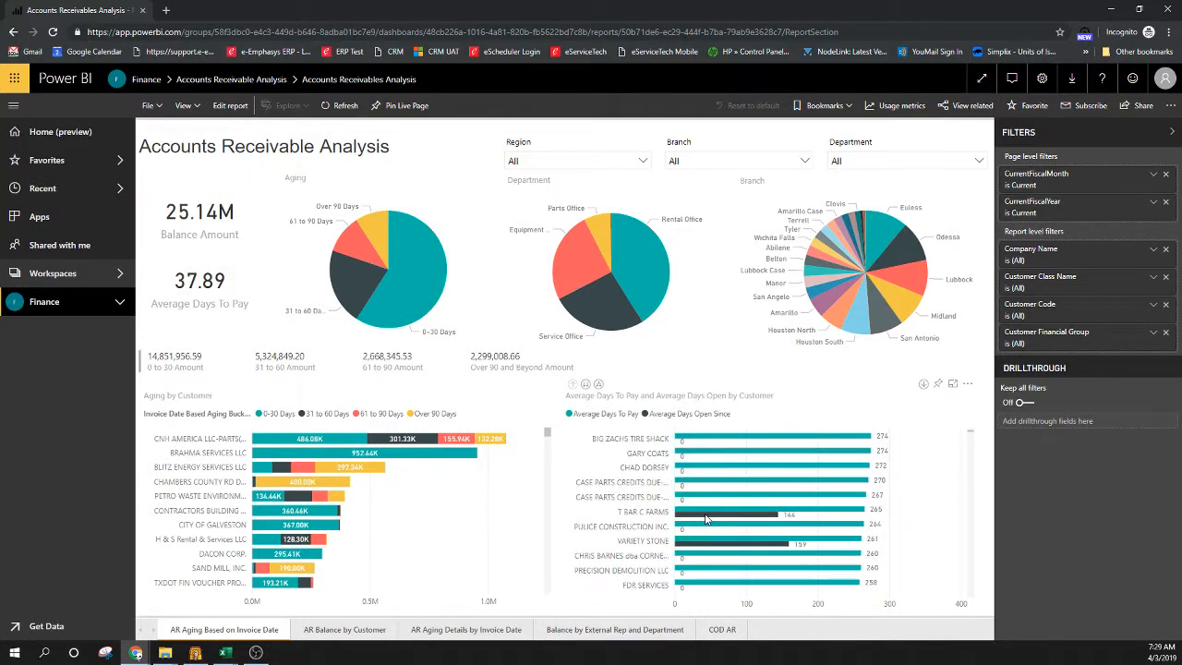
scroll(706, 522, down, 10)
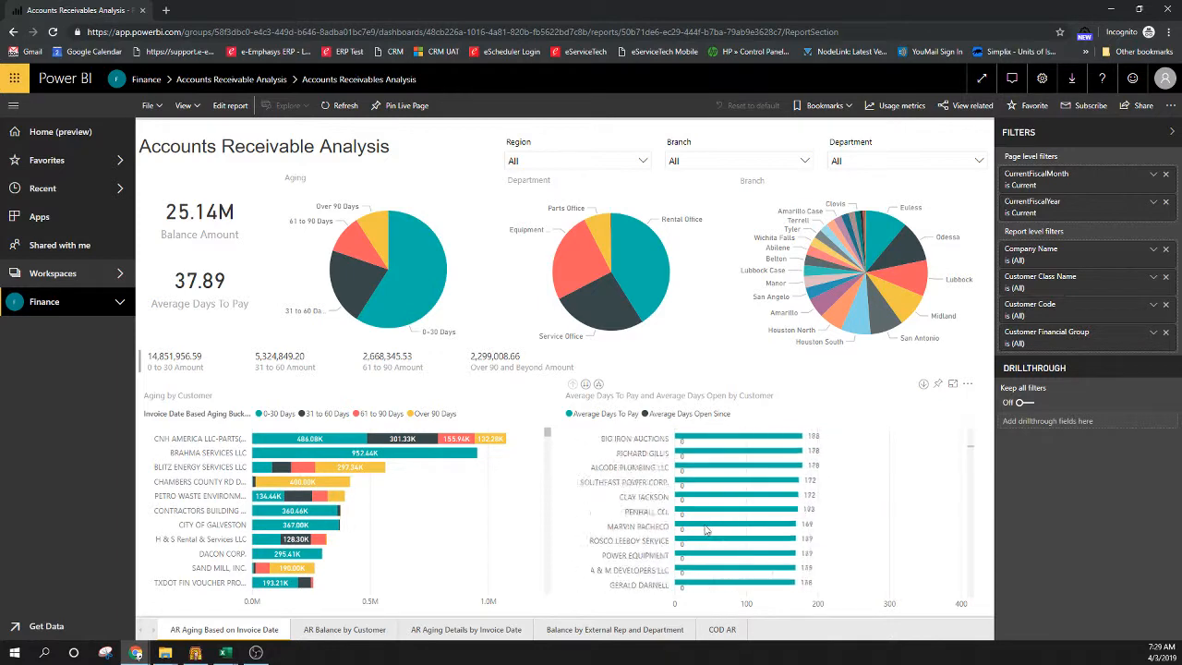
scroll(713, 533, down, 3)
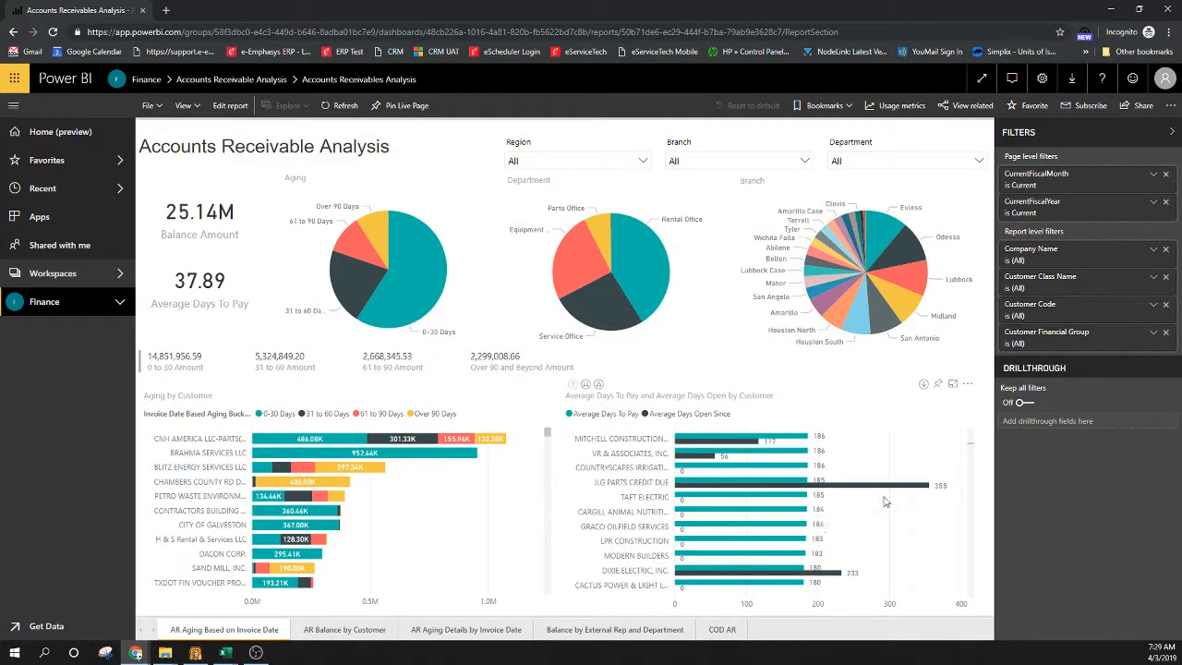
scroll(730, 492, up, 20)
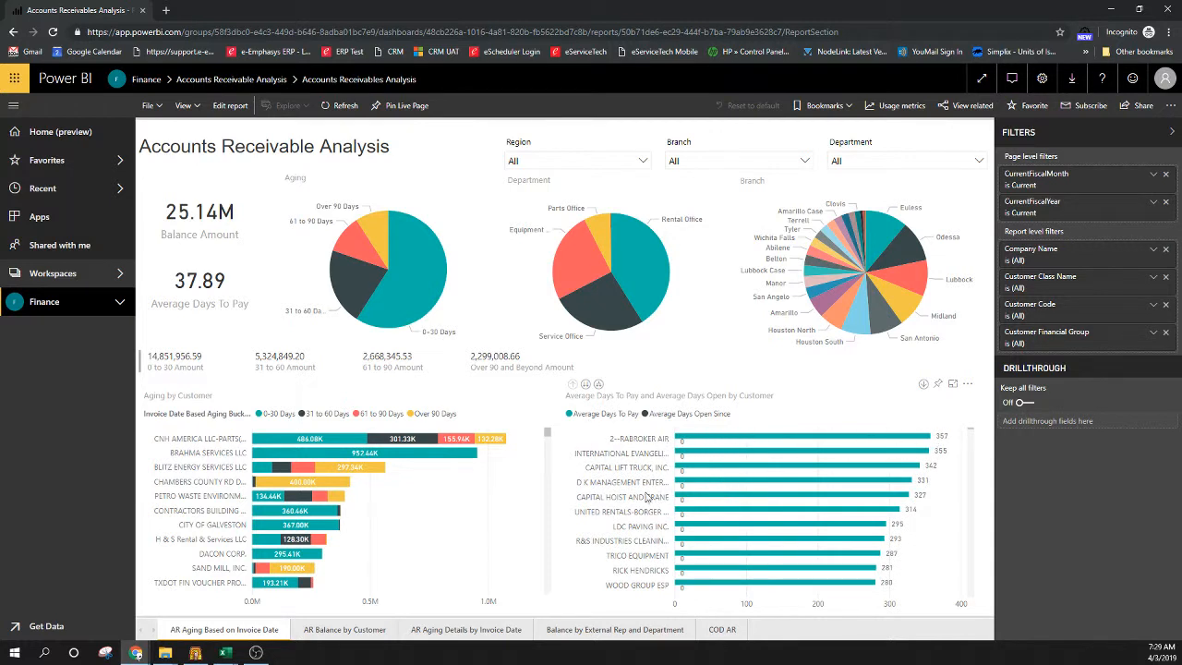
scroll(644, 557, down, 15)
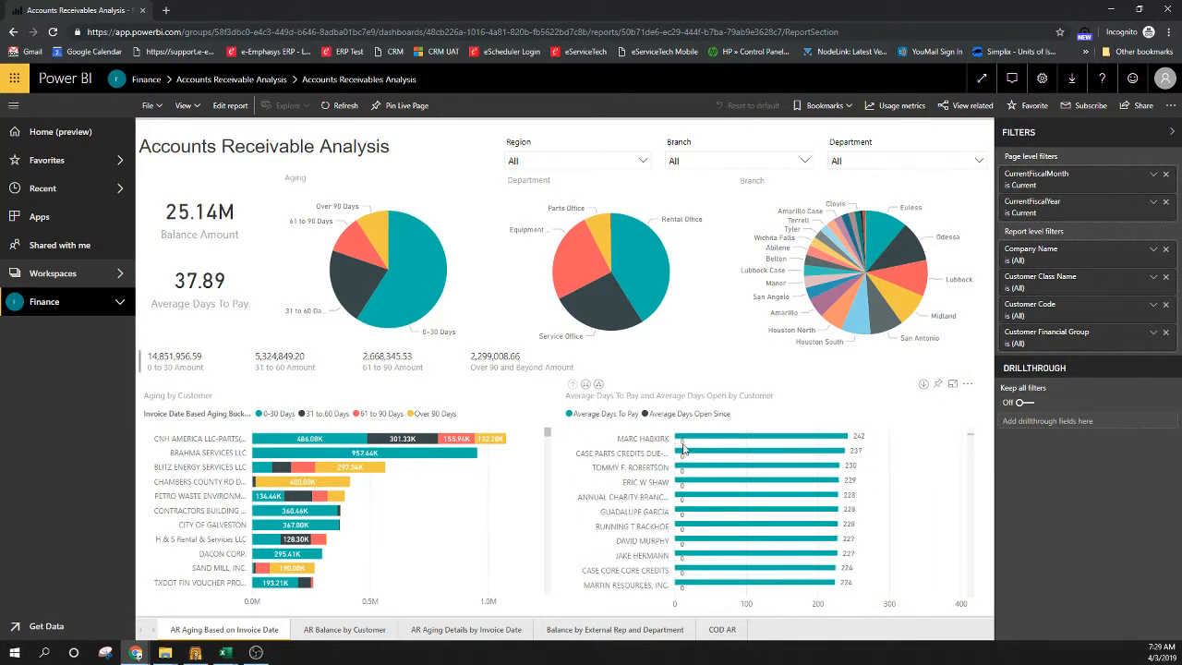
scroll(677, 508, down, 5)
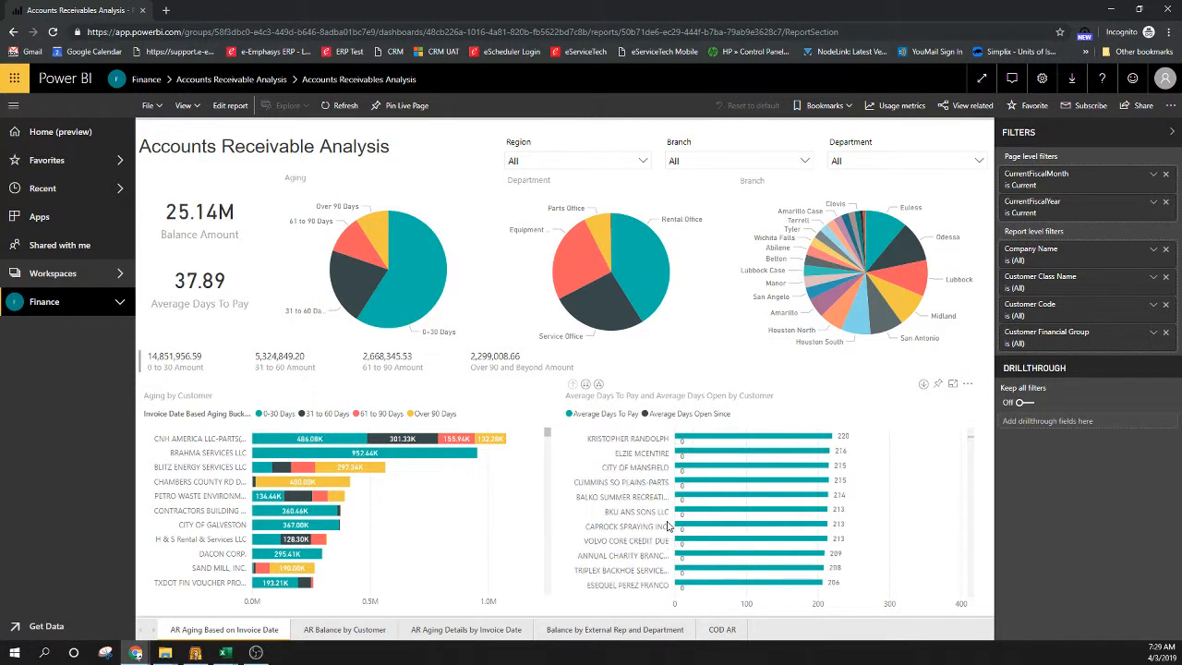
scroll(667, 526, down, 5)
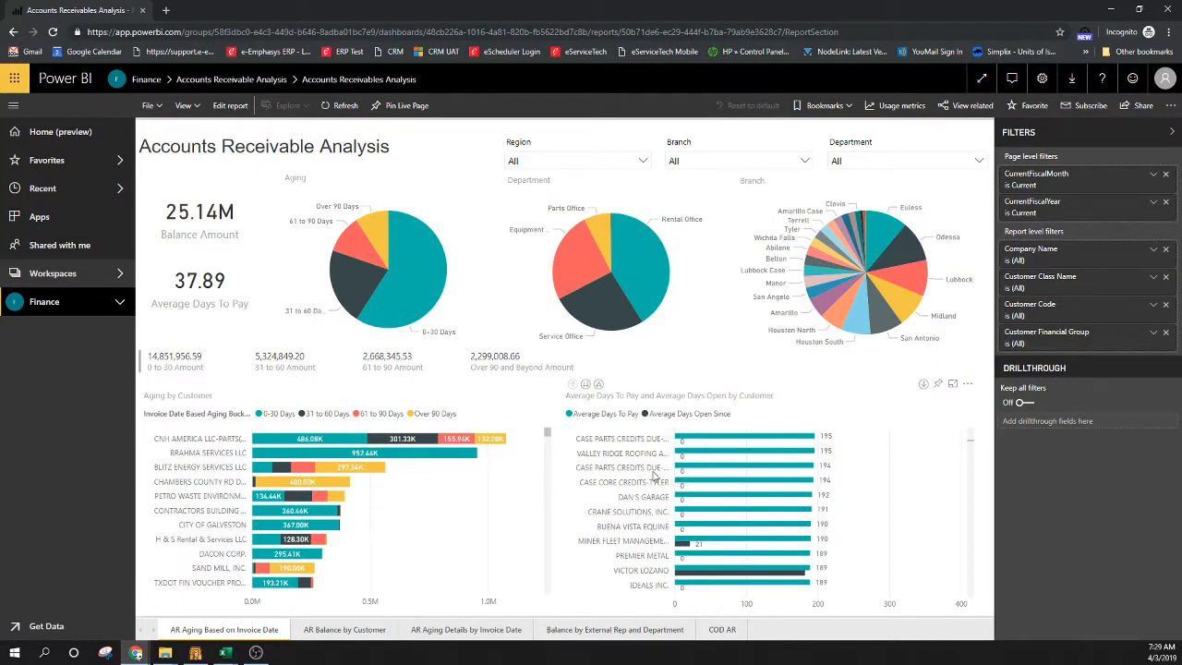
scroll(657, 502, up, 10)
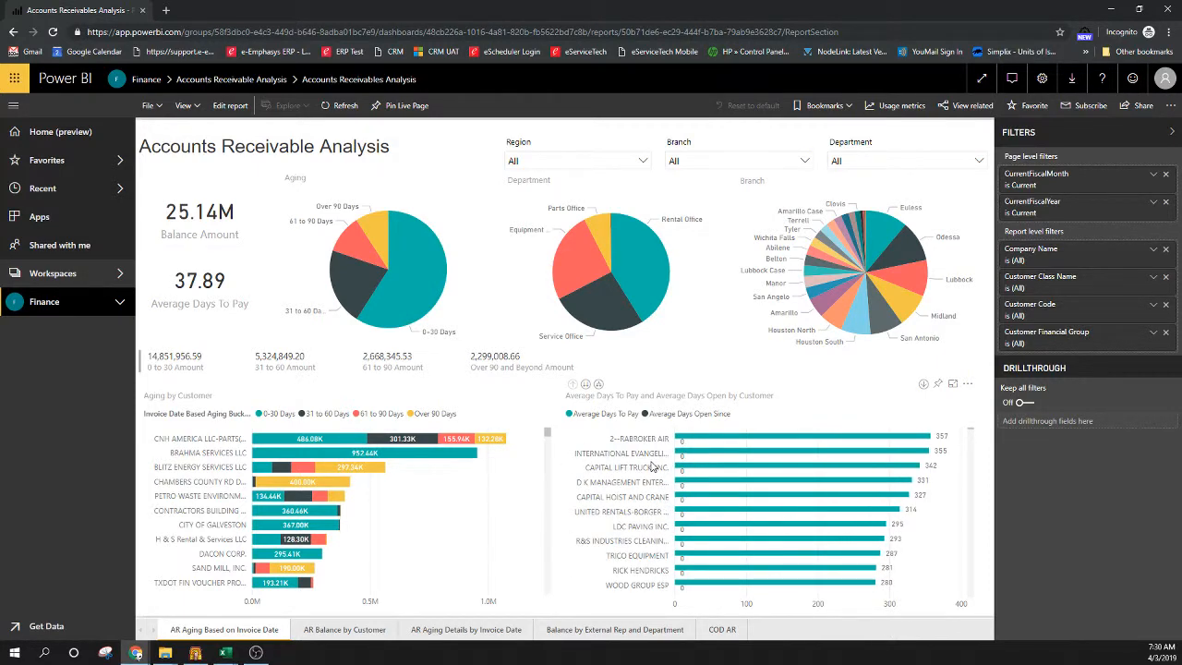
scroll(702, 477, down, 5)
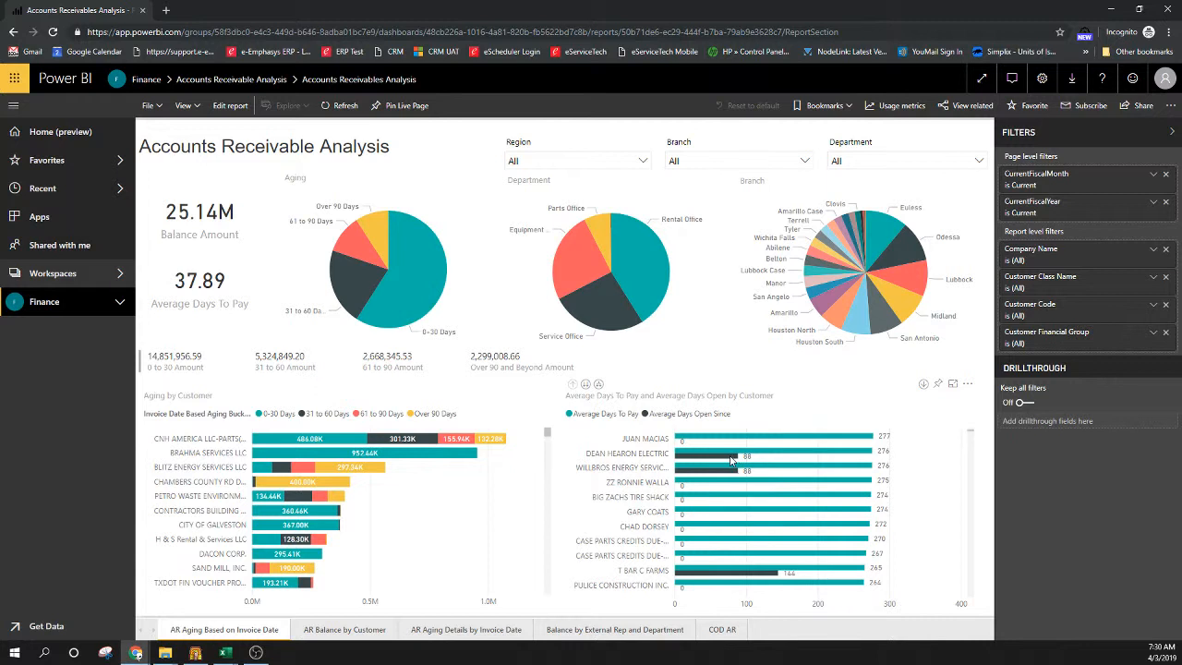
mouse_move(711, 460)
mouse_move(786, 454)
scroll(870, 523, down, 3)
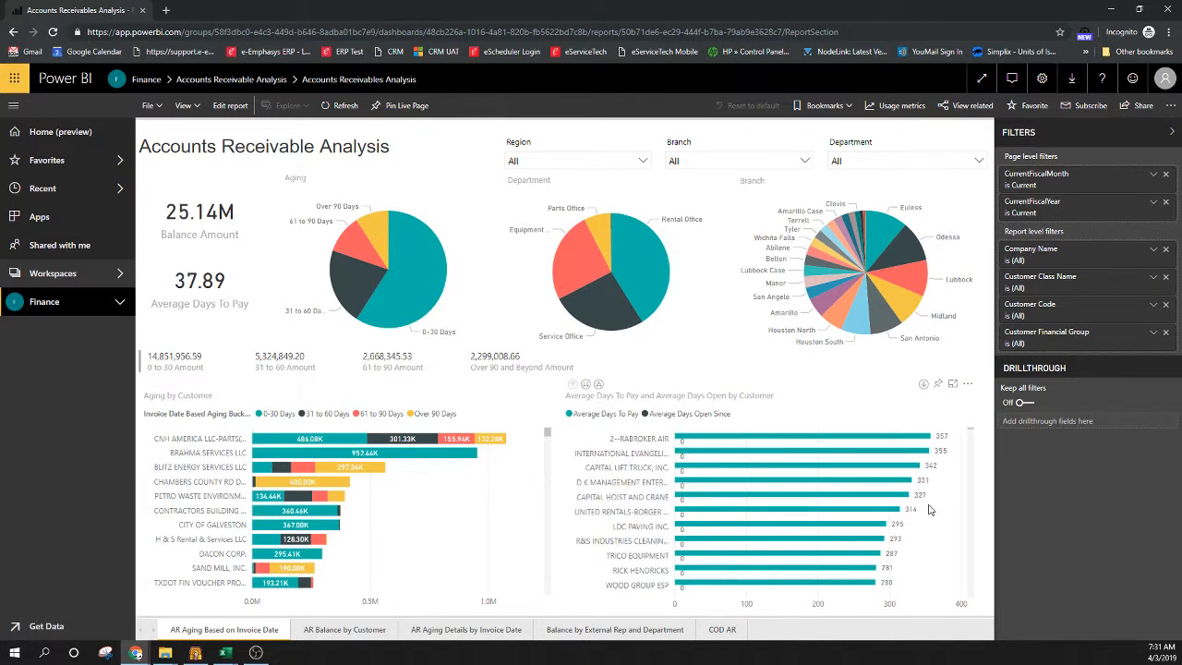
Step: Compare Average Days To Pay with Average Days Open Since for the customers down to JLG PARTS CREDIT DUE
scroll(890, 542, down, 5)
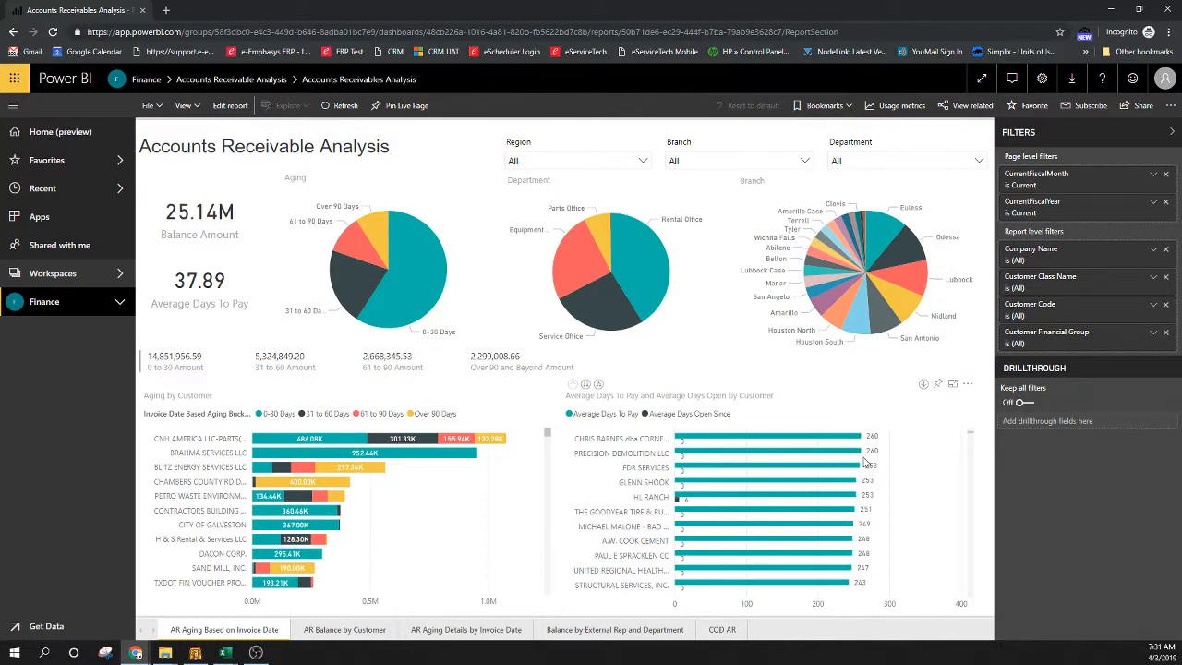
scroll(863, 452, up, 10)
scroll(876, 526, down, 8)
scroll(840, 521, down, 10)
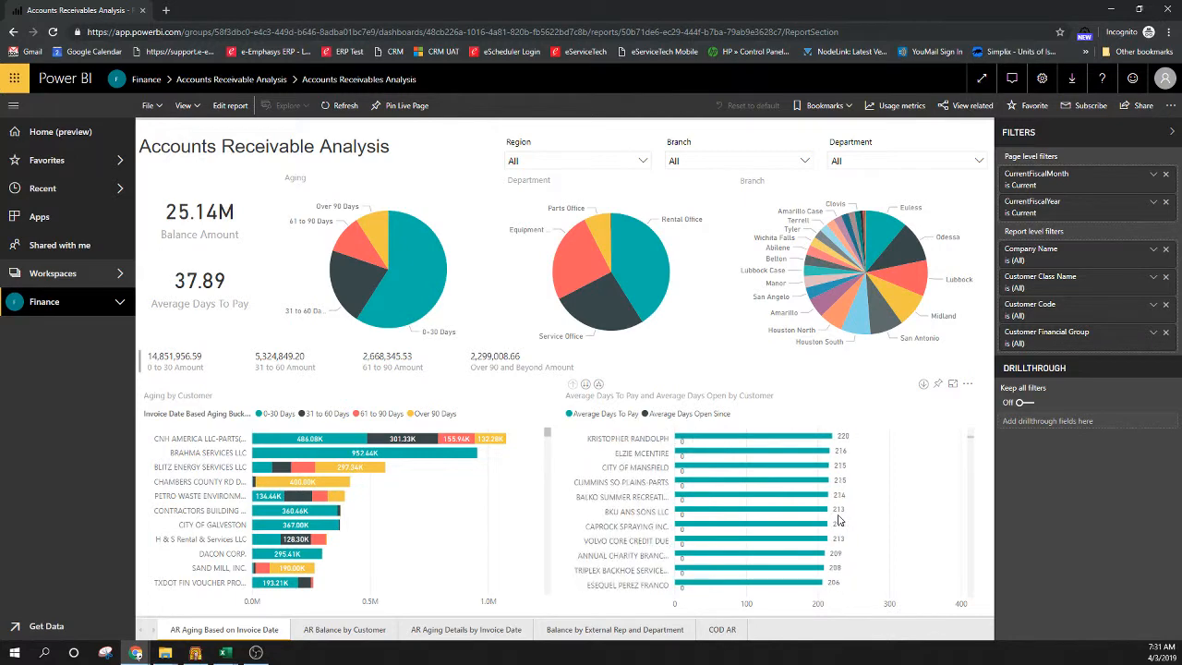
scroll(817, 522, down, 3)
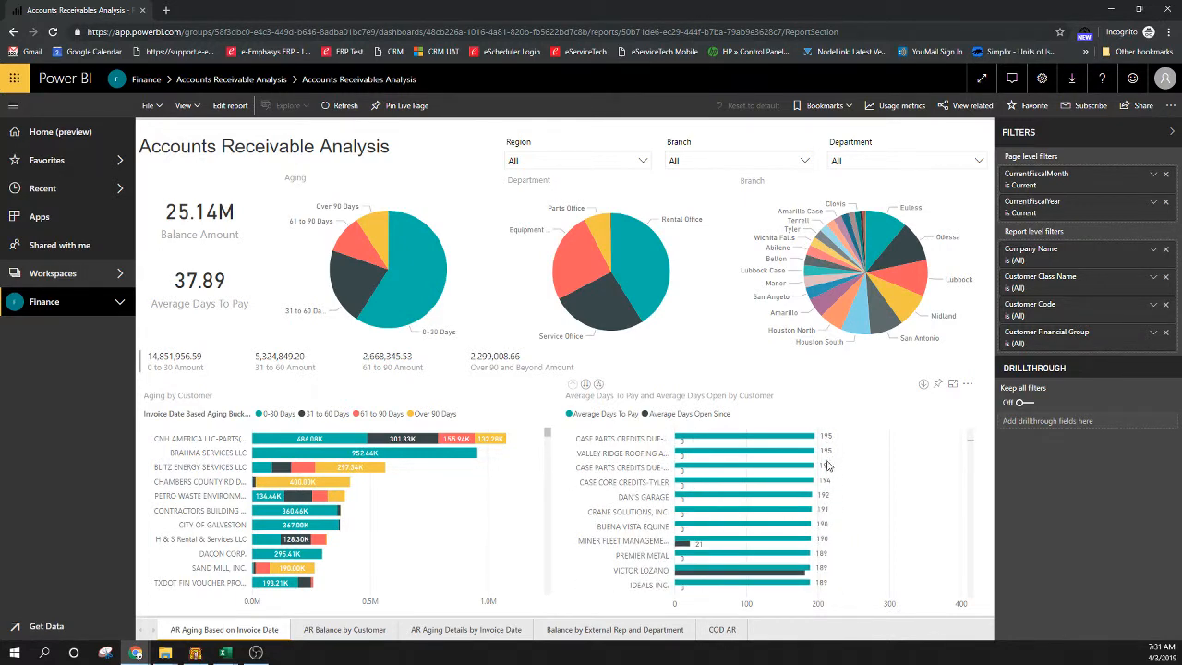
scroll(820, 527, down, 2)
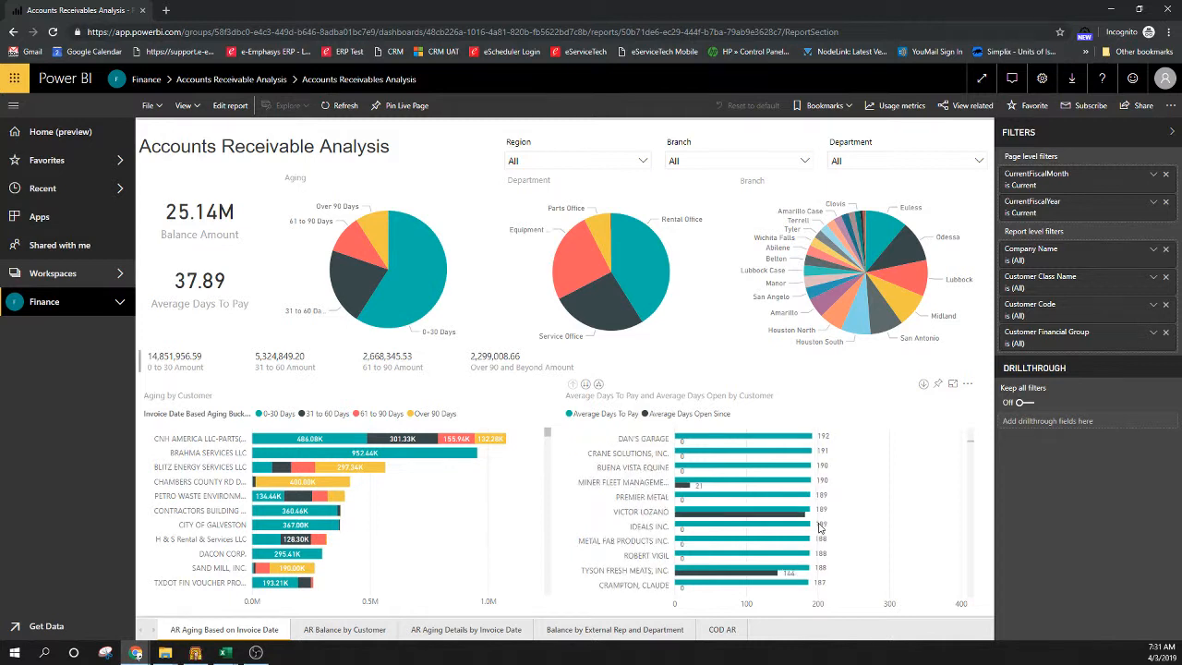
mouse_move(748, 515)
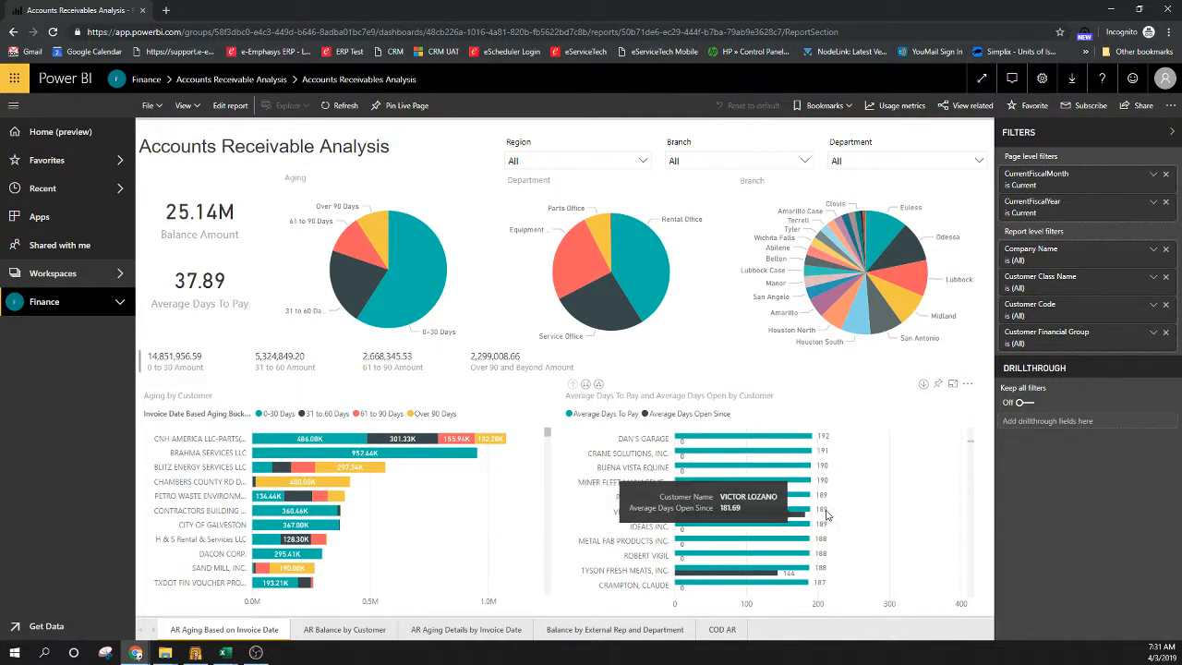
scroll(820, 509, down, 4)
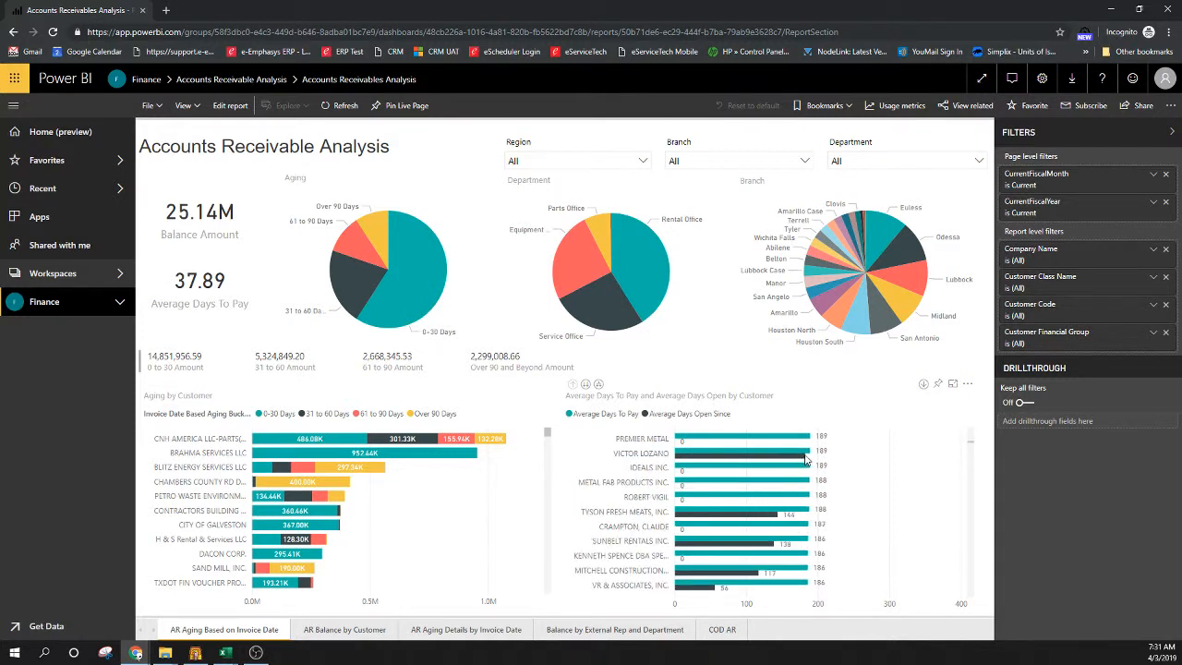
scroll(808, 464, down, 8)
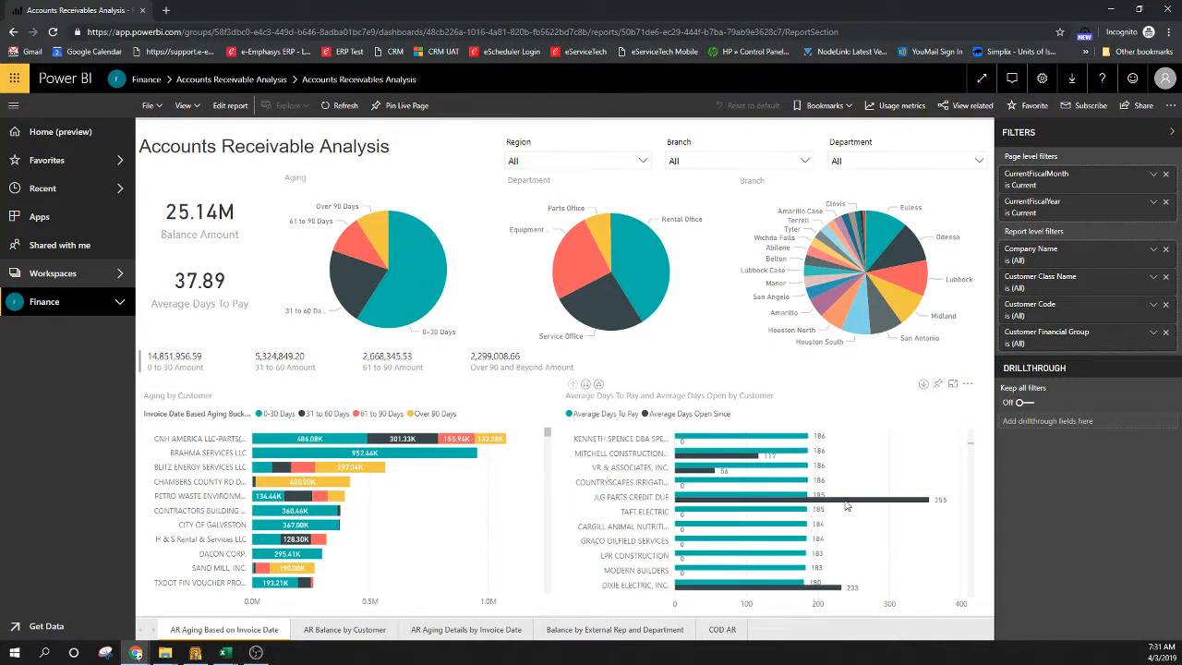
mouse_move(846, 506)
scroll(748, 513, down, 3)
scroll(736, 477, up, 3)
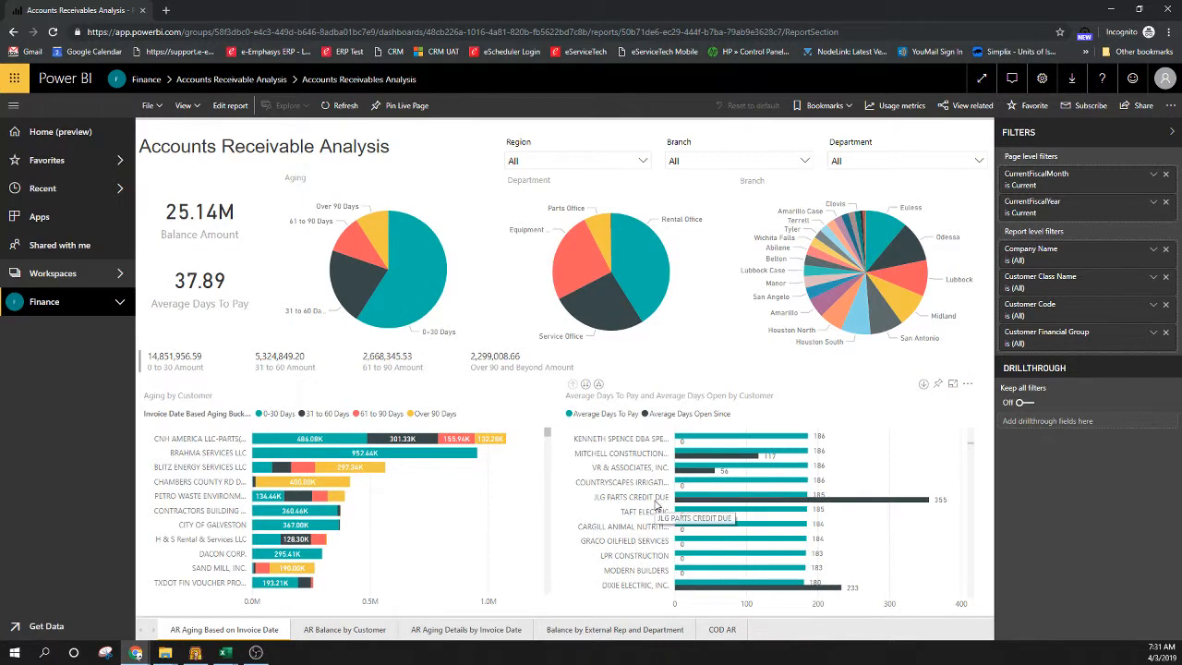
mouse_move(690, 506)
Step: Inspect the customers below JLG PARTS CREDIT DUE for Average Days Open Since bars that far exceed their days to pay
scroll(701, 512, down, 10)
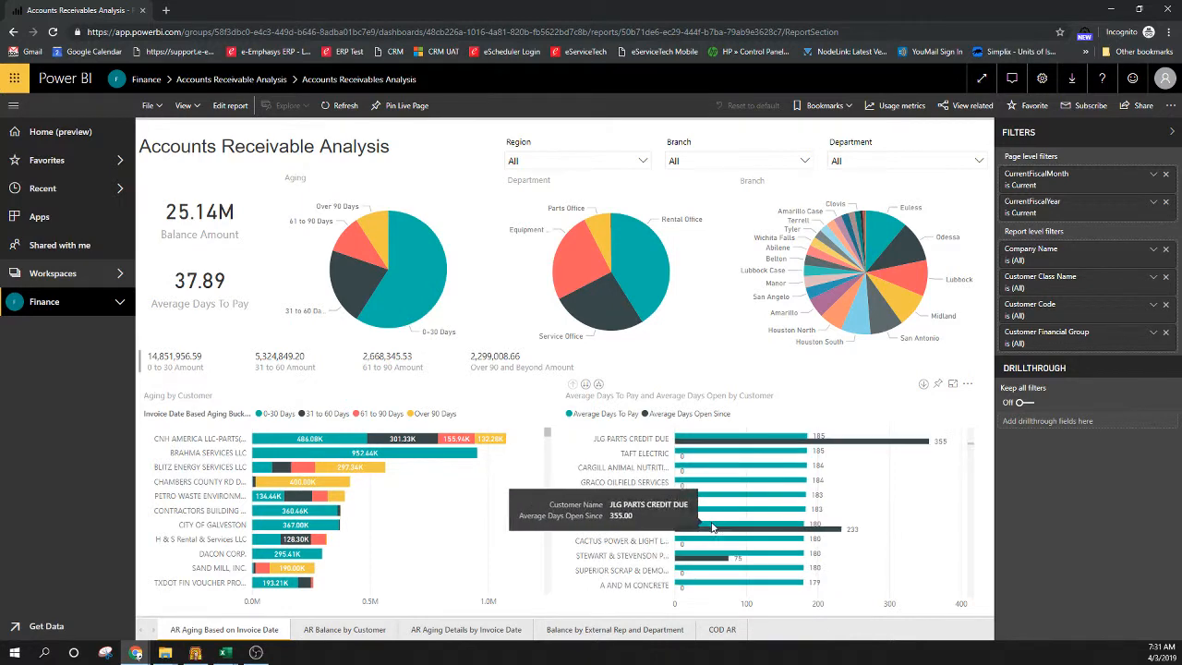
scroll(721, 519, down, 5)
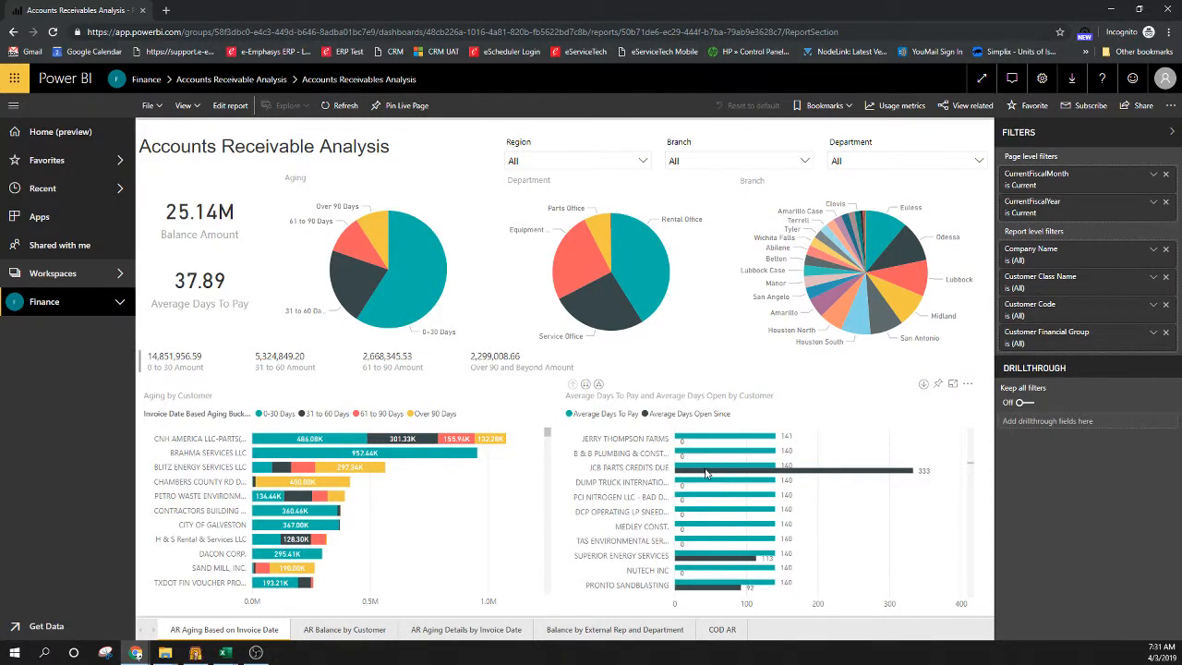
scroll(709, 476, down, 5)
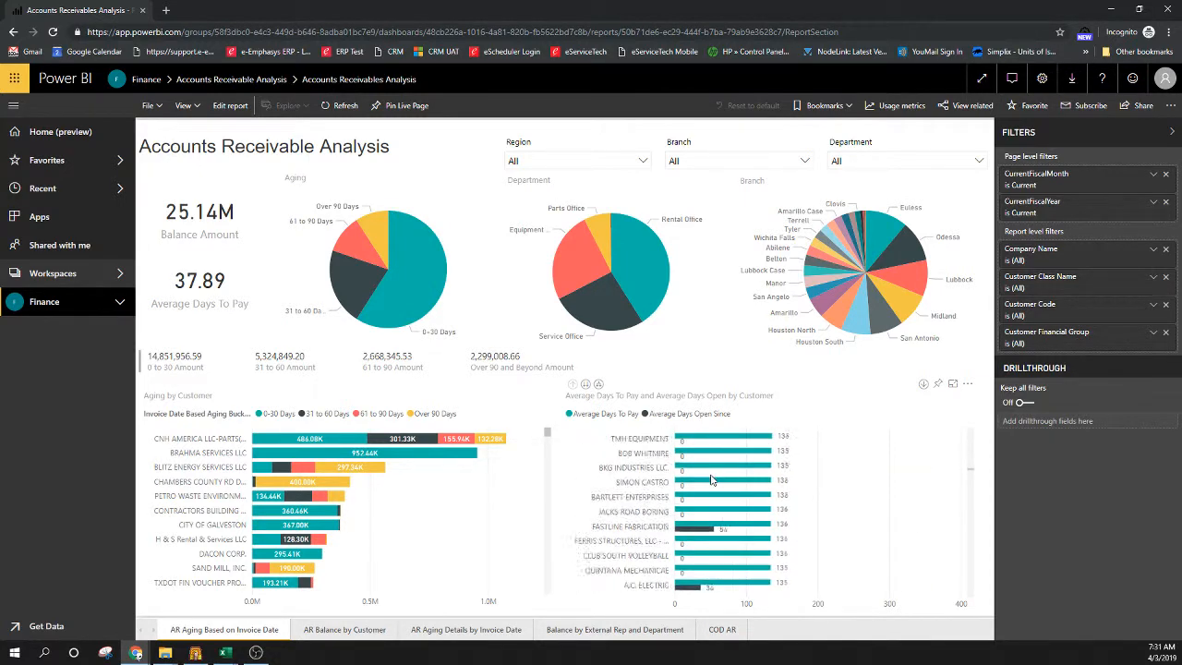
scroll(710, 479, down, 5)
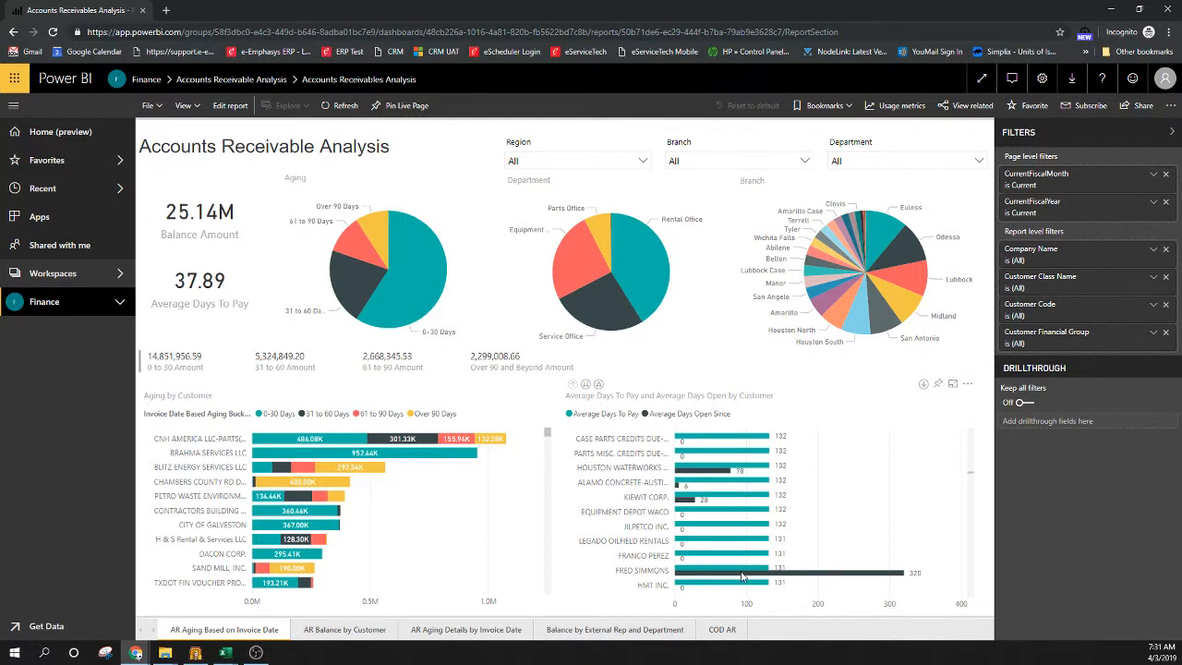
mouse_move(741, 575)
mouse_move(868, 578)
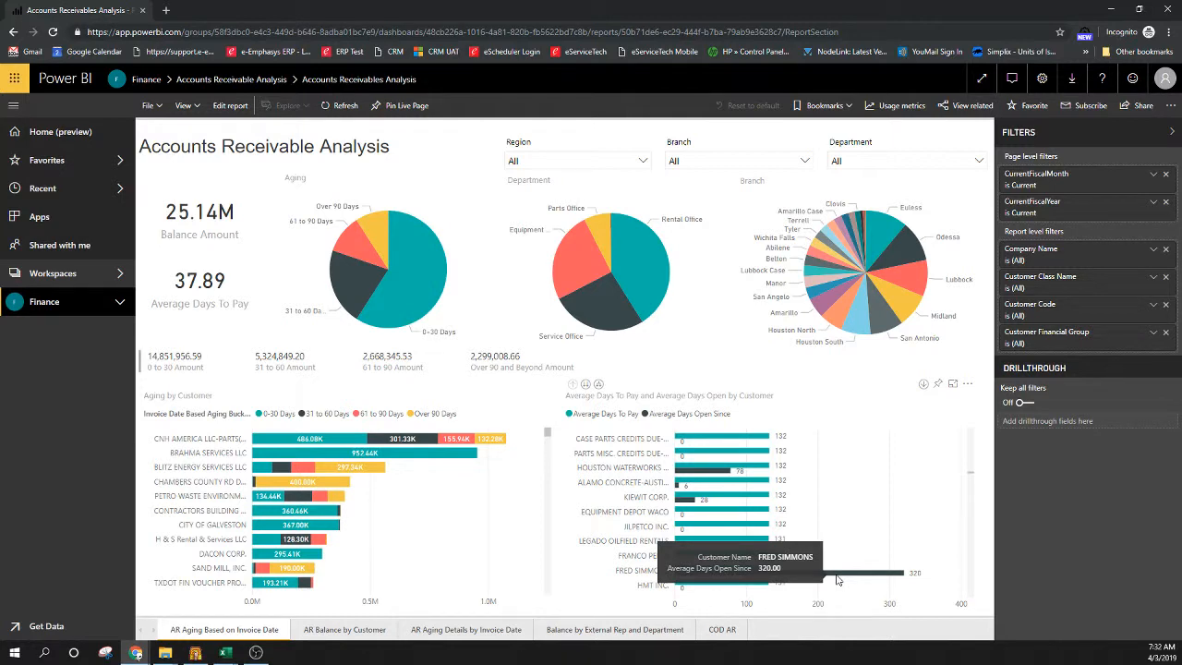
Step: Examine the customers with shorter payment times for long open balances, including the Average Days Open Since value of ASSOCIATED SUPPLY CO., INC
scroll(771, 488, down, 3)
scroll(759, 489, down, 5)
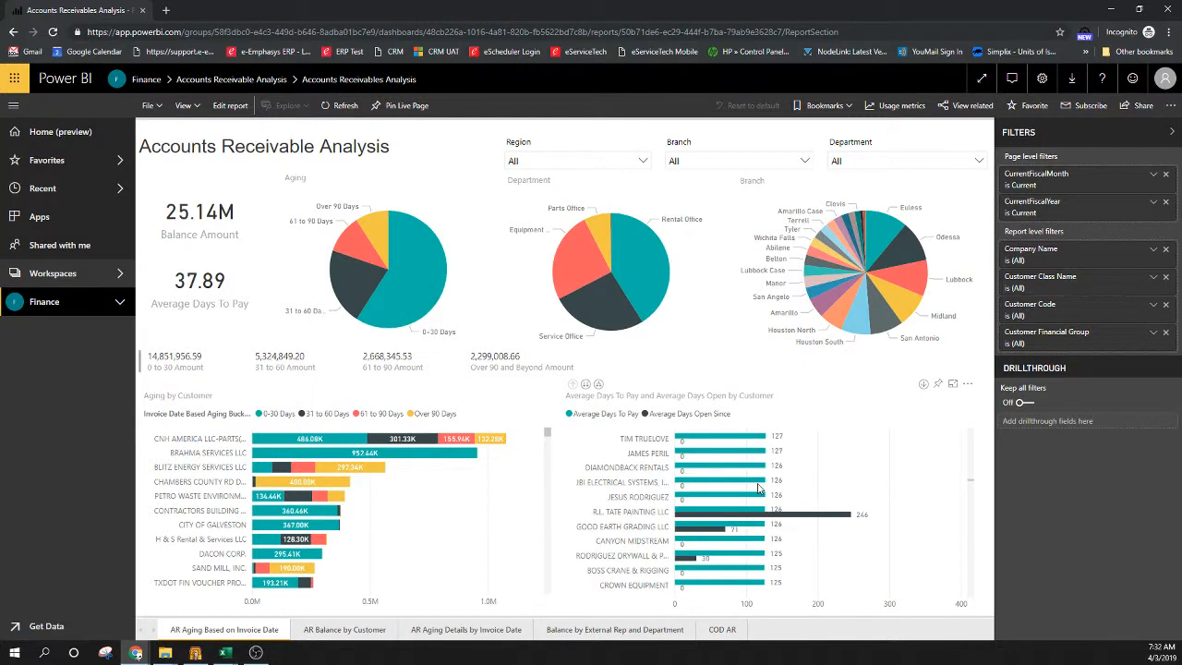
scroll(759, 492, down, 5)
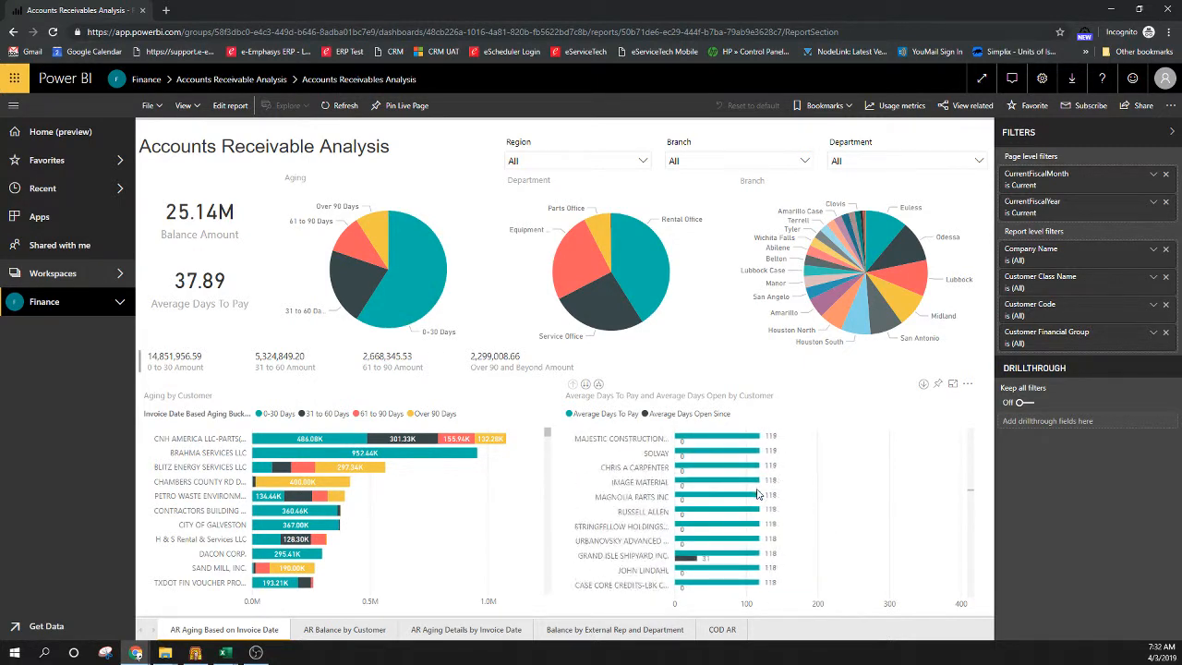
scroll(757, 495, down, 5)
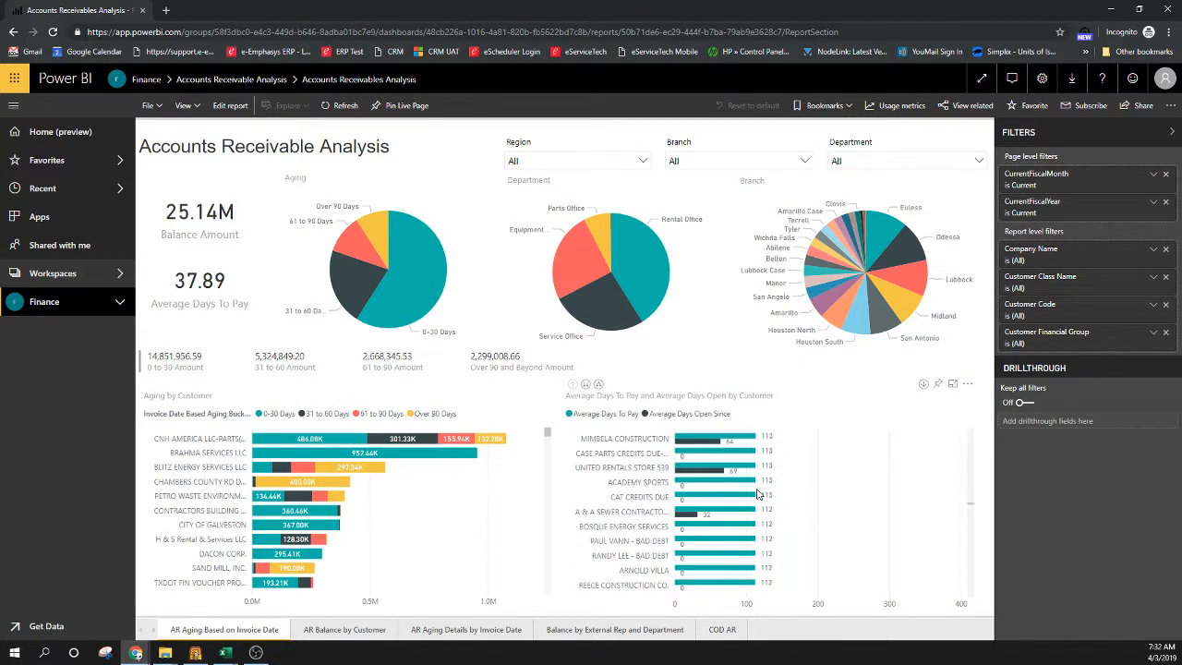
scroll(757, 496, down, 5)
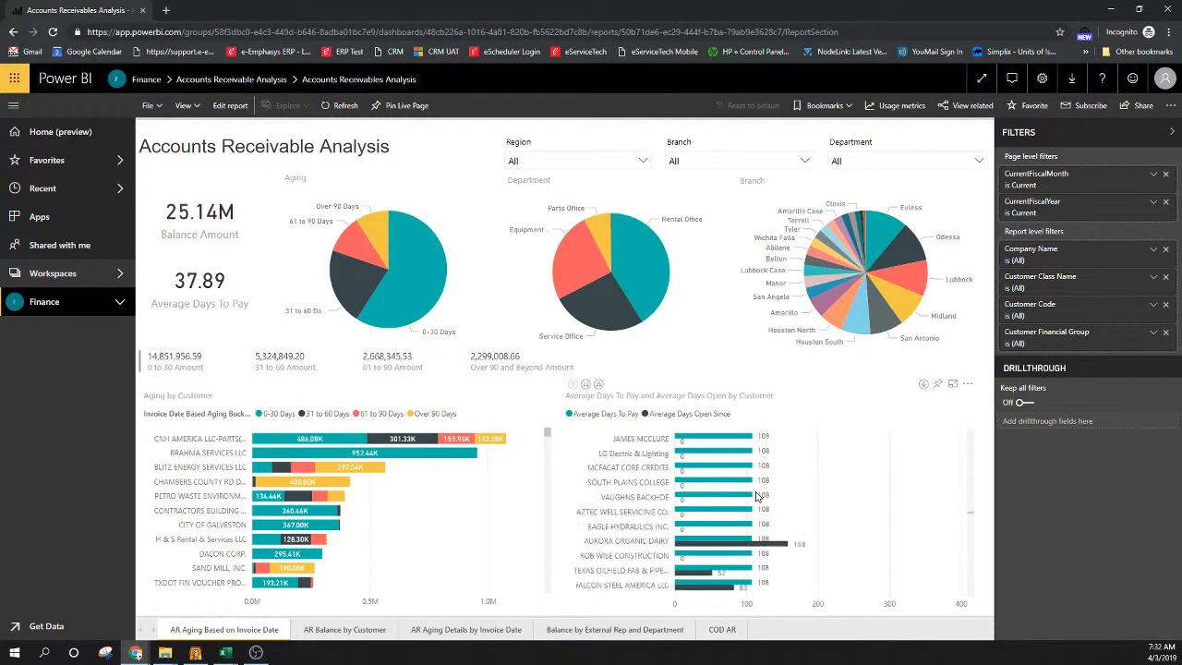
scroll(758, 496, down, 4)
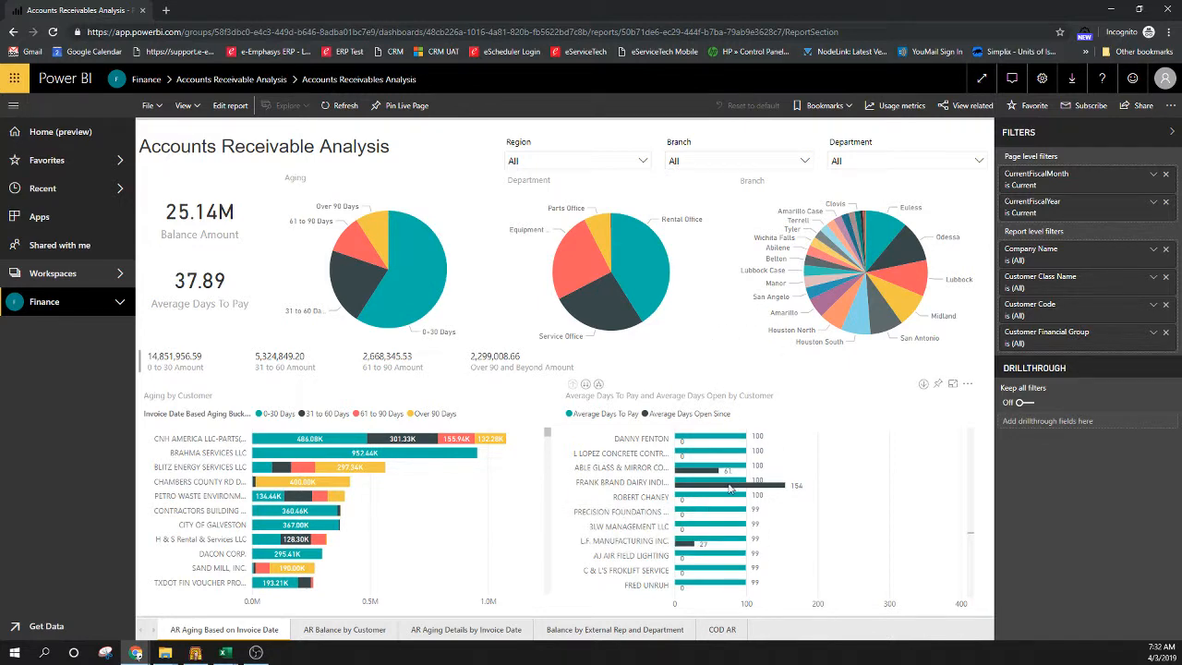
scroll(727, 489, down, 3)
scroll(728, 489, down, 3)
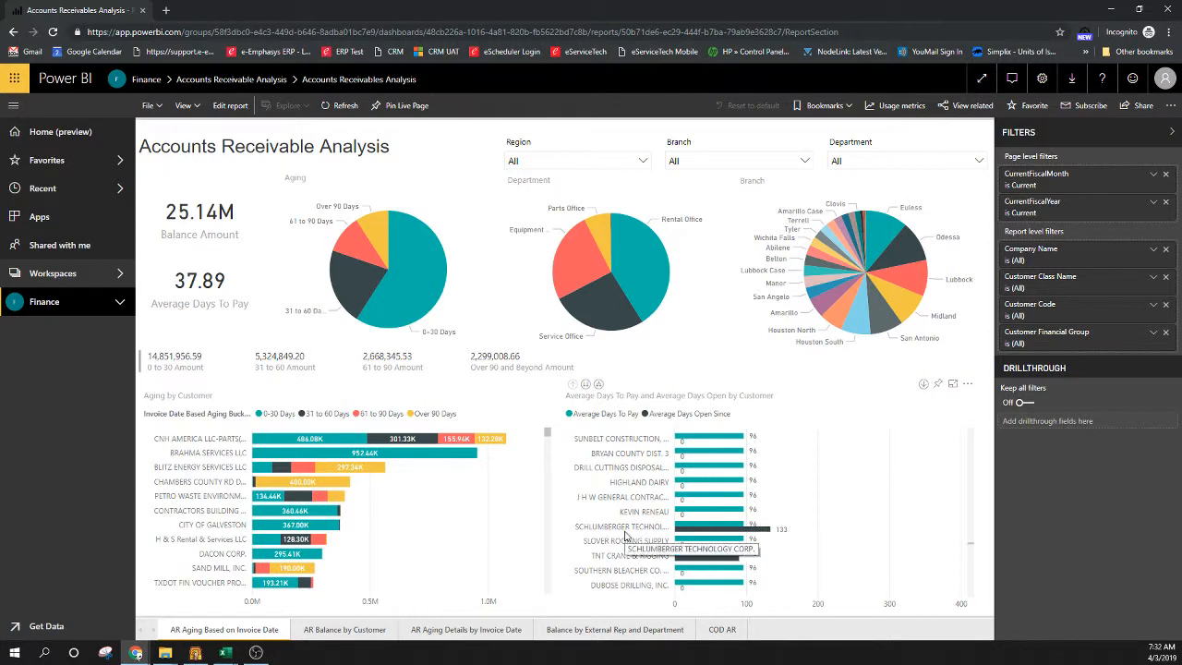
scroll(628, 526, down, 3)
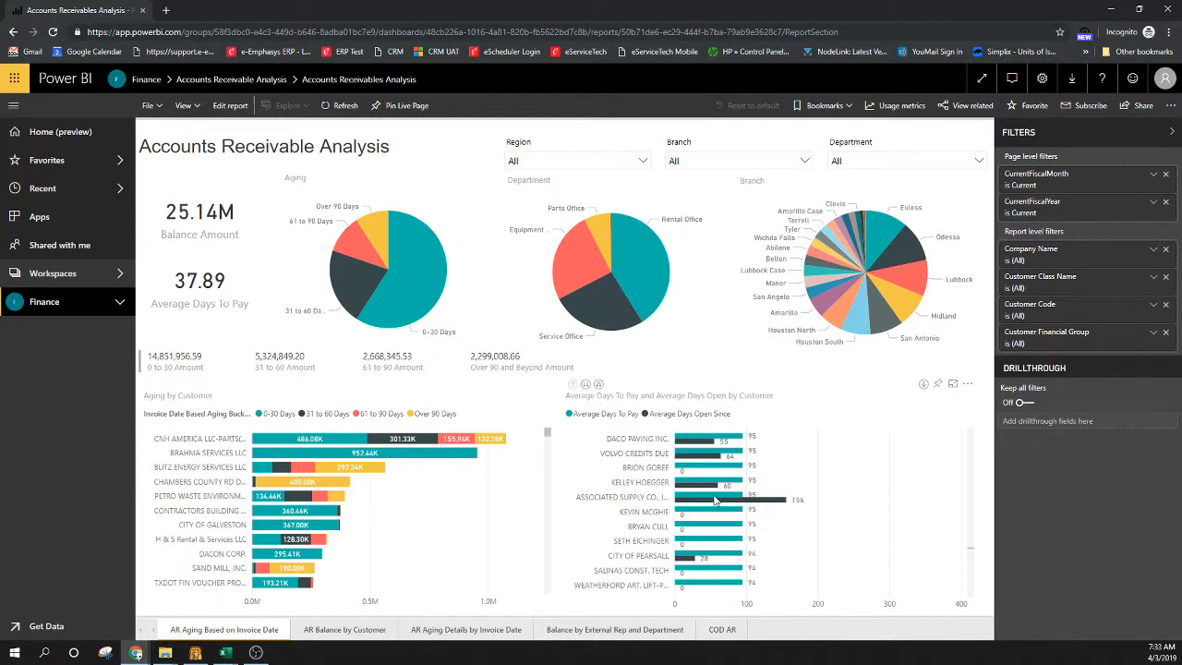
mouse_move(724, 503)
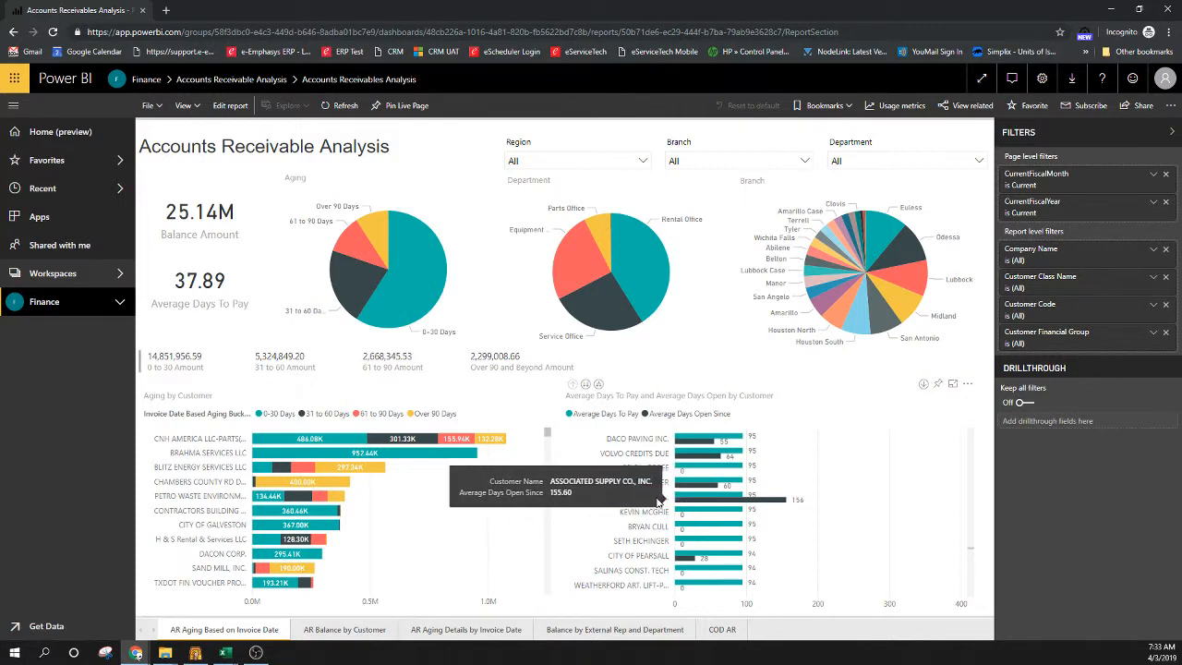
scroll(739, 522, down, 5)
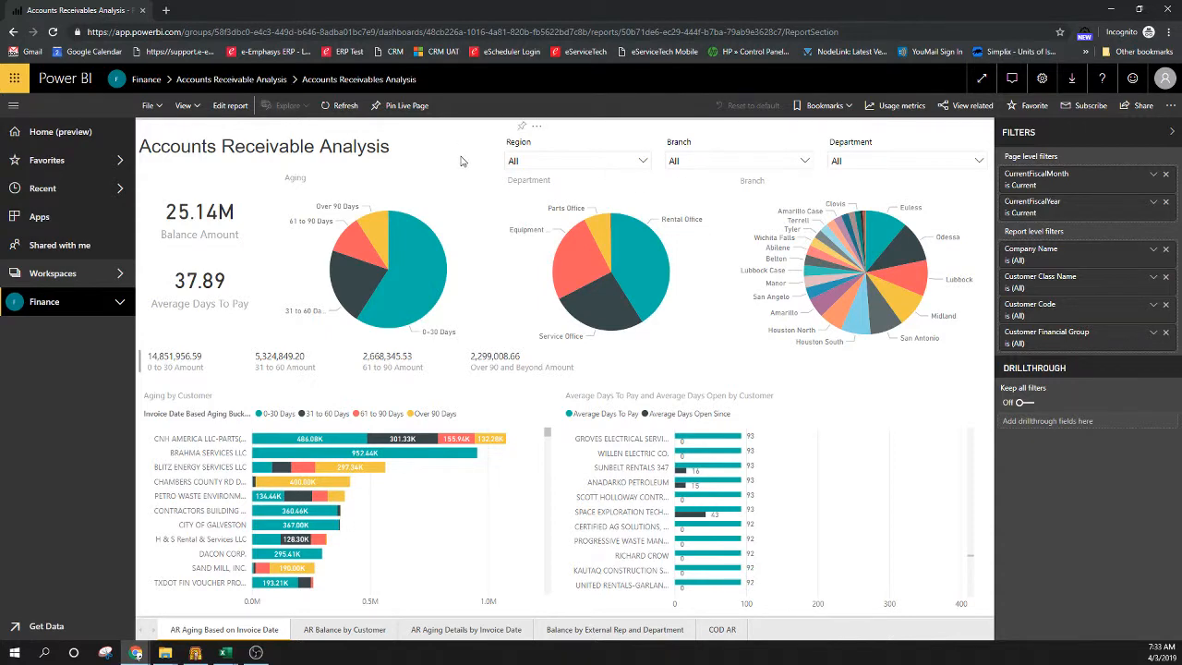
Step: Go through each report page from AR Balance by Customer to COD AR and return to AR Aging Based on Invoice Date
click(342, 630)
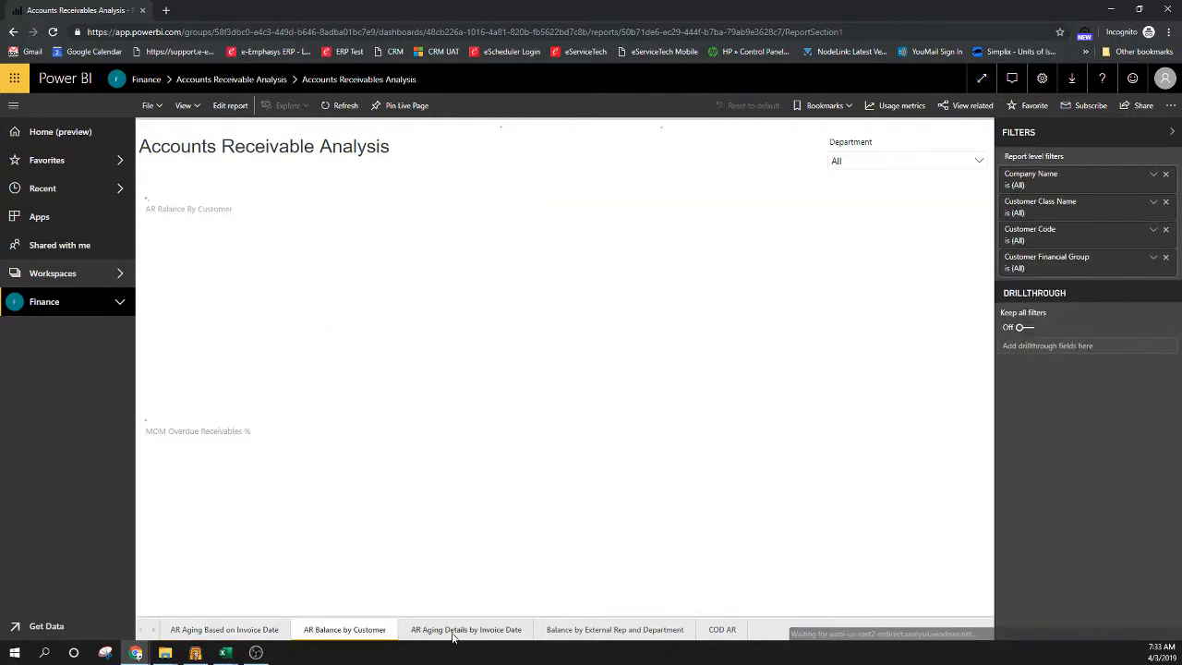
click(459, 631)
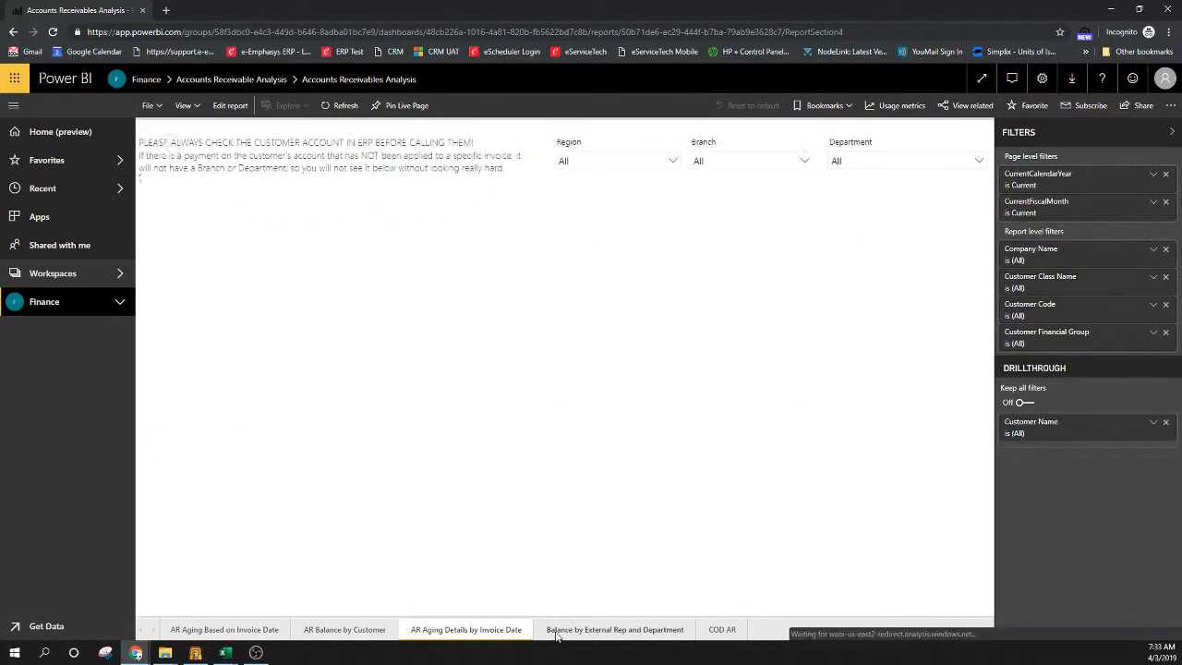
click(572, 631)
click(722, 631)
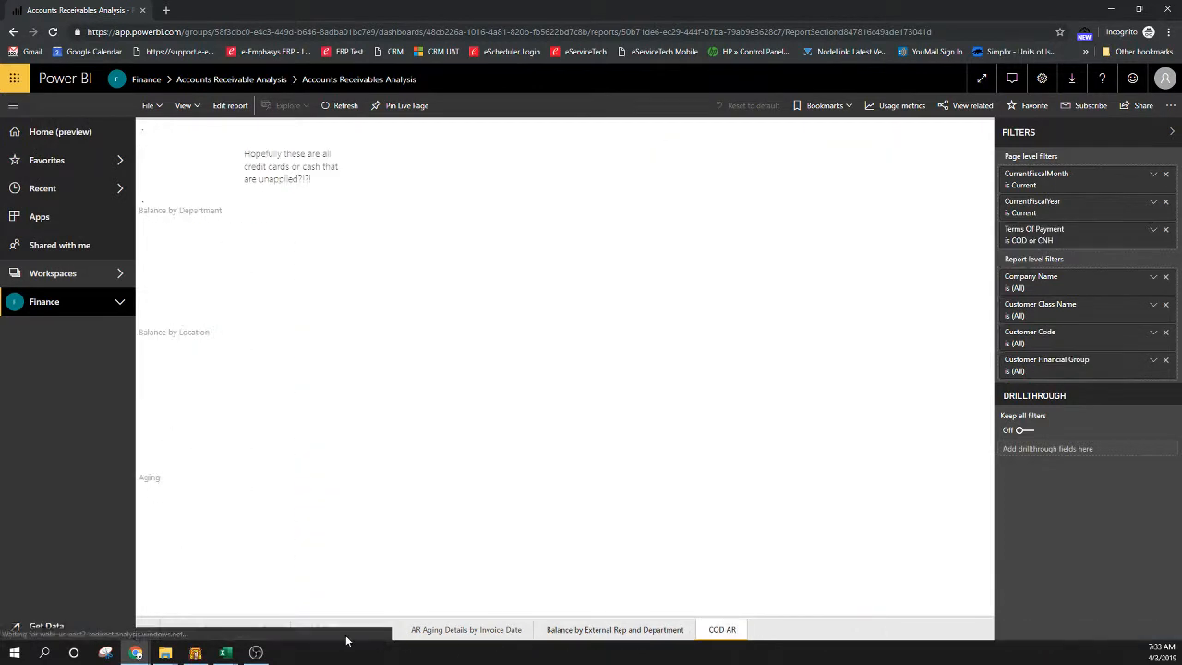
click(208, 631)
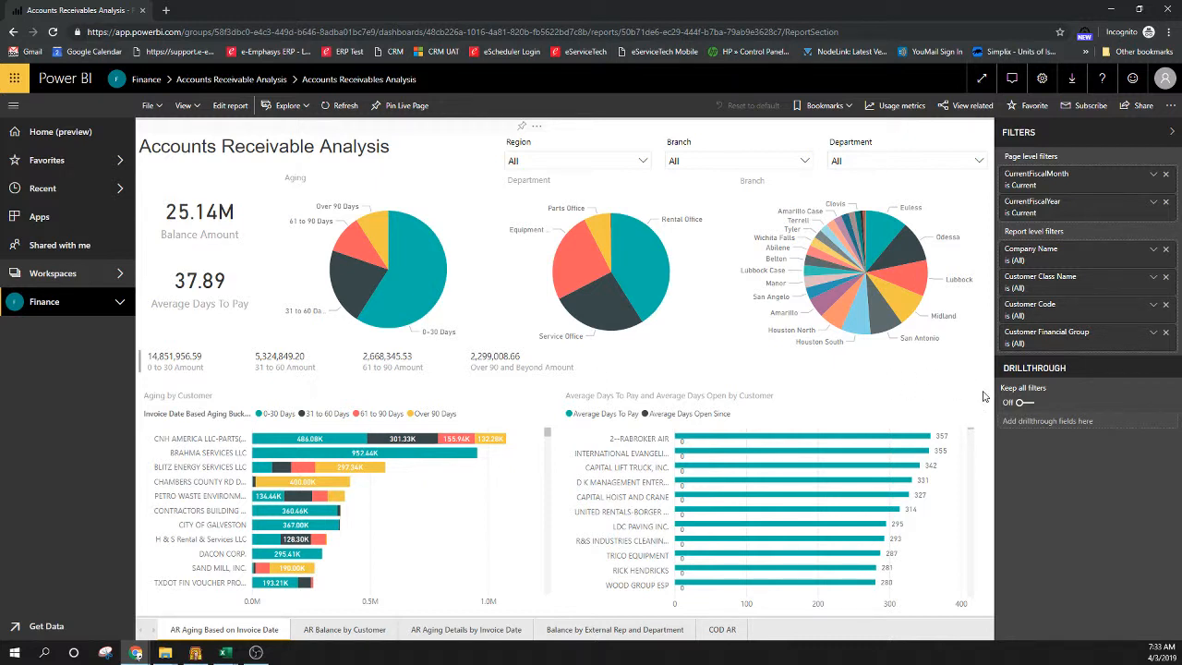
mouse_move(727, 435)
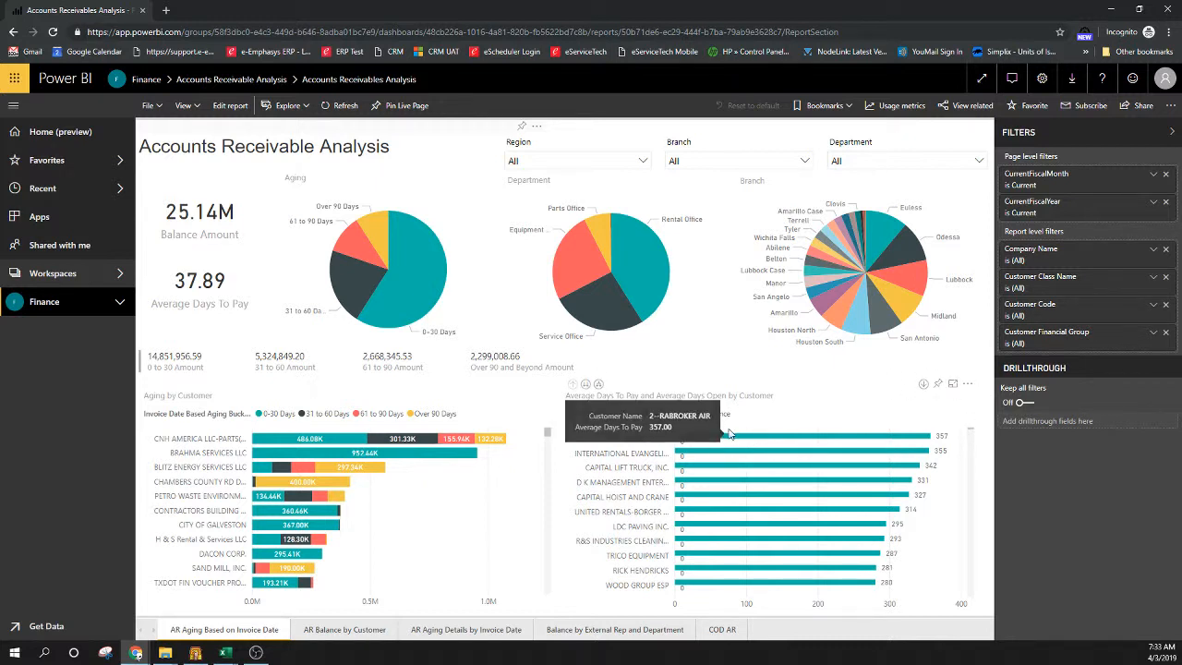